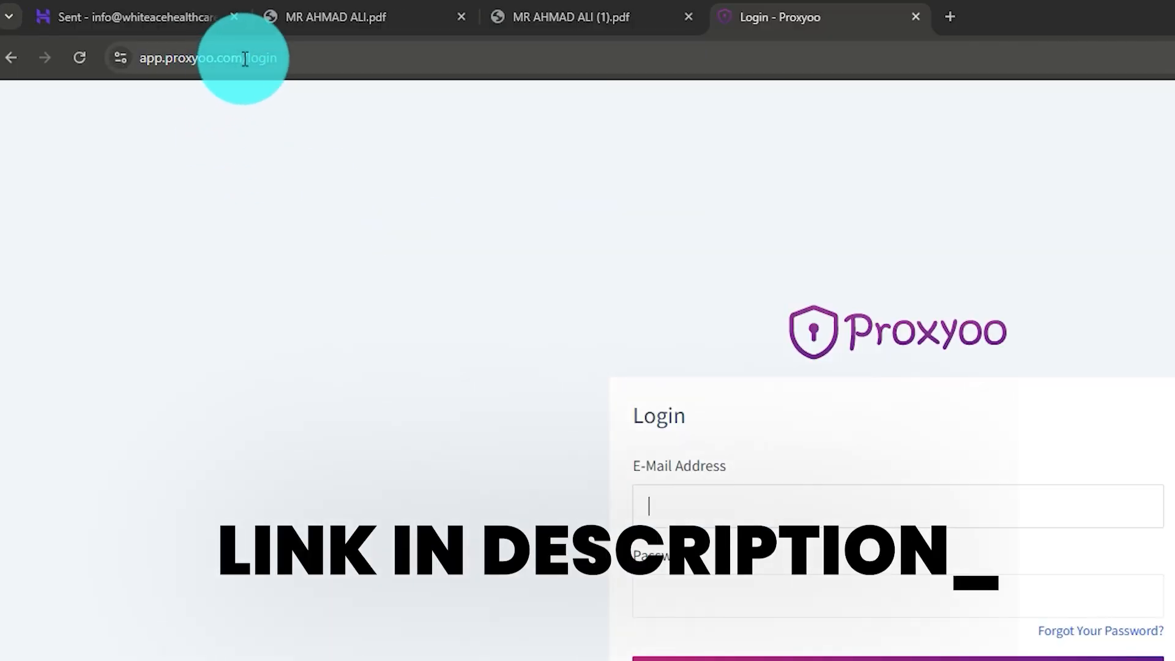
# Step: Go to the Proxyoo site at app.proxyoo.com and open the account sign-up form
pyautogui.moveTo(106, 69); pyautogui.dragTo(243, 72)
pyautogui.click(244, 238)
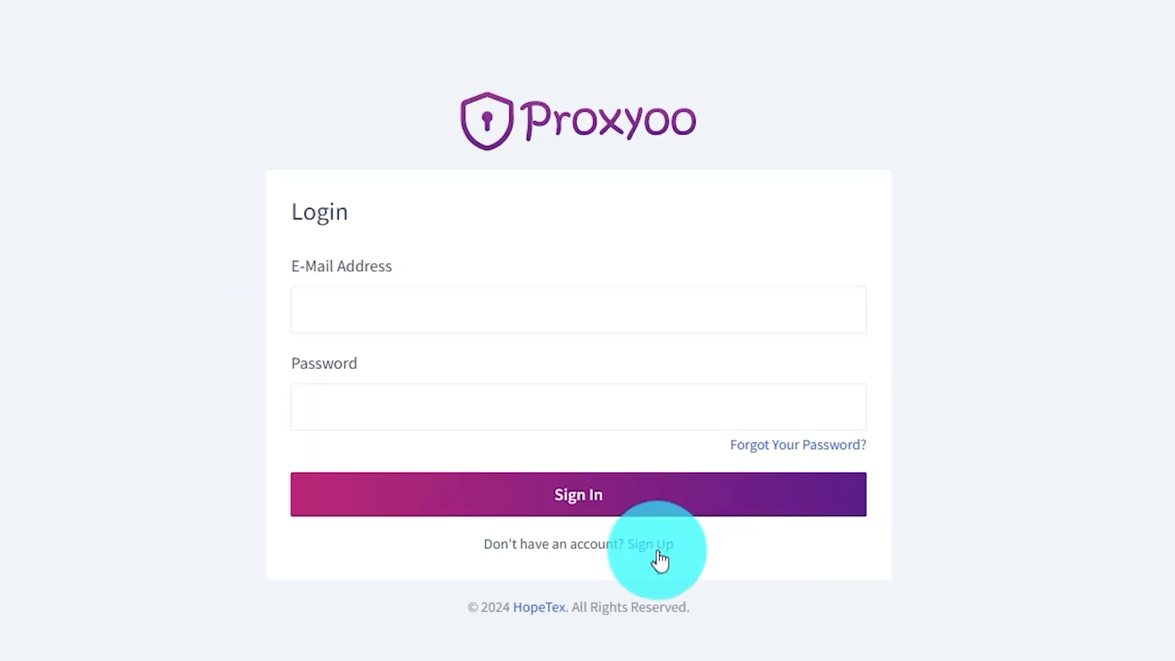
pyautogui.click(659, 546)
# Step: Enter the full name, e-mail address and password in the sign-up form
pyautogui.write('Haider')
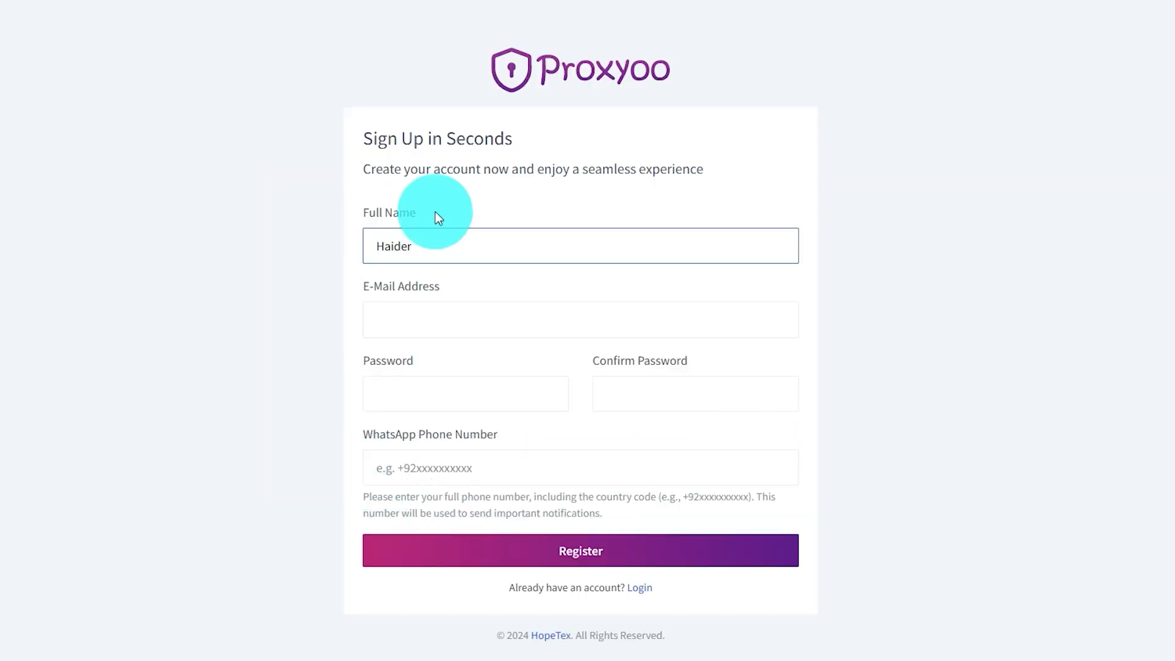
pyautogui.moveTo(461, 244); pyautogui.dragTo(320, 249)
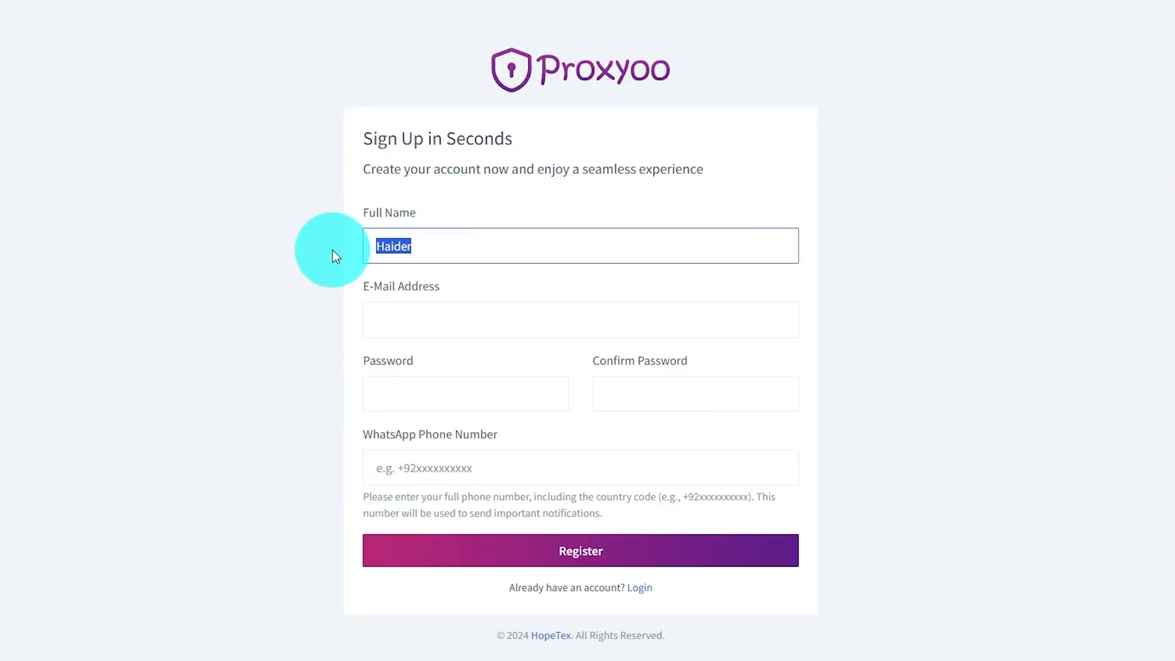
pyautogui.click(455, 251)
pyautogui.doubleClick(401, 251)
pyautogui.click(477, 247)
pyautogui.click(449, 324)
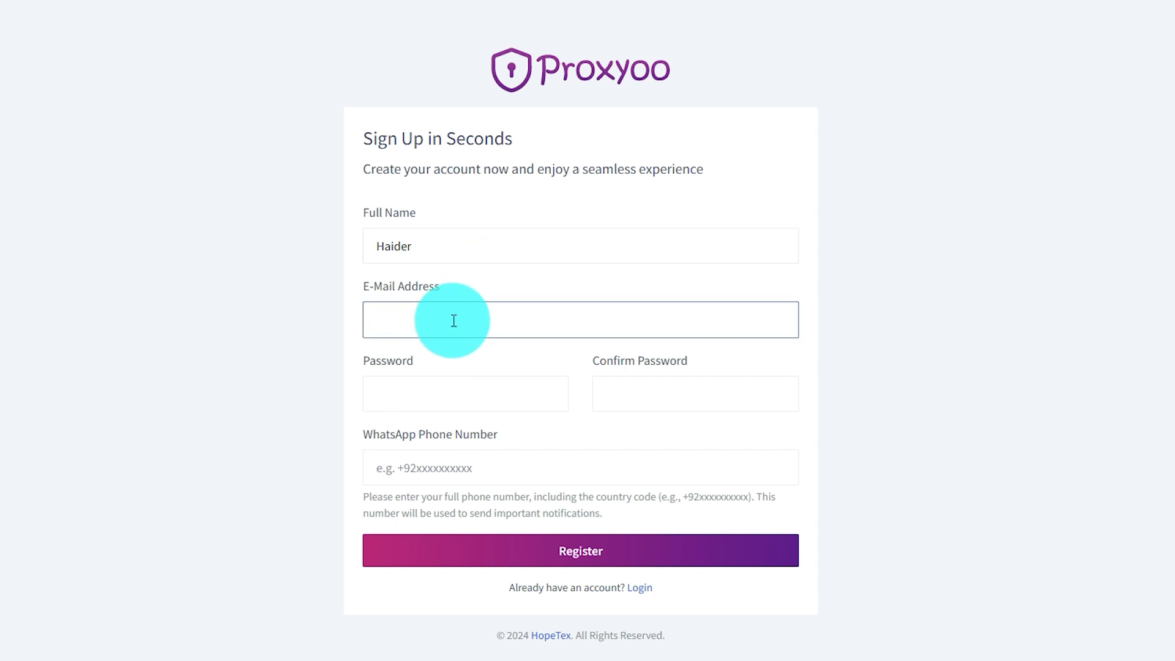
pyautogui.write('om')
pyautogui.press('Tab')
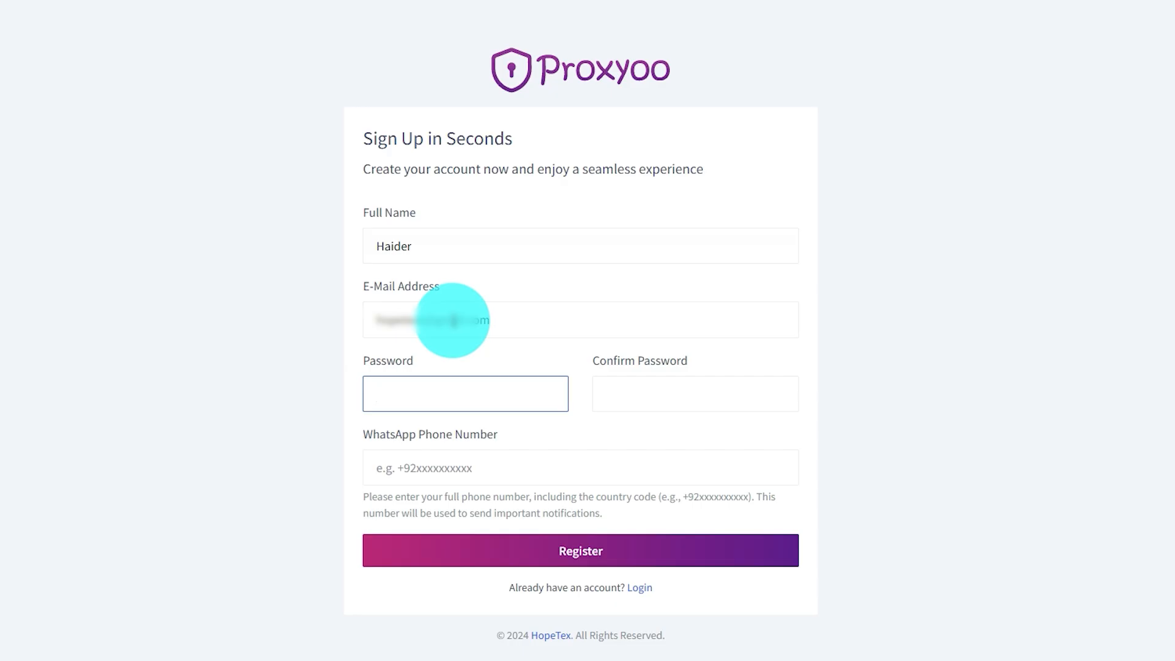
# Step: Add the WhatsApp phone number and submit the registration
pyautogui.click(528, 468)
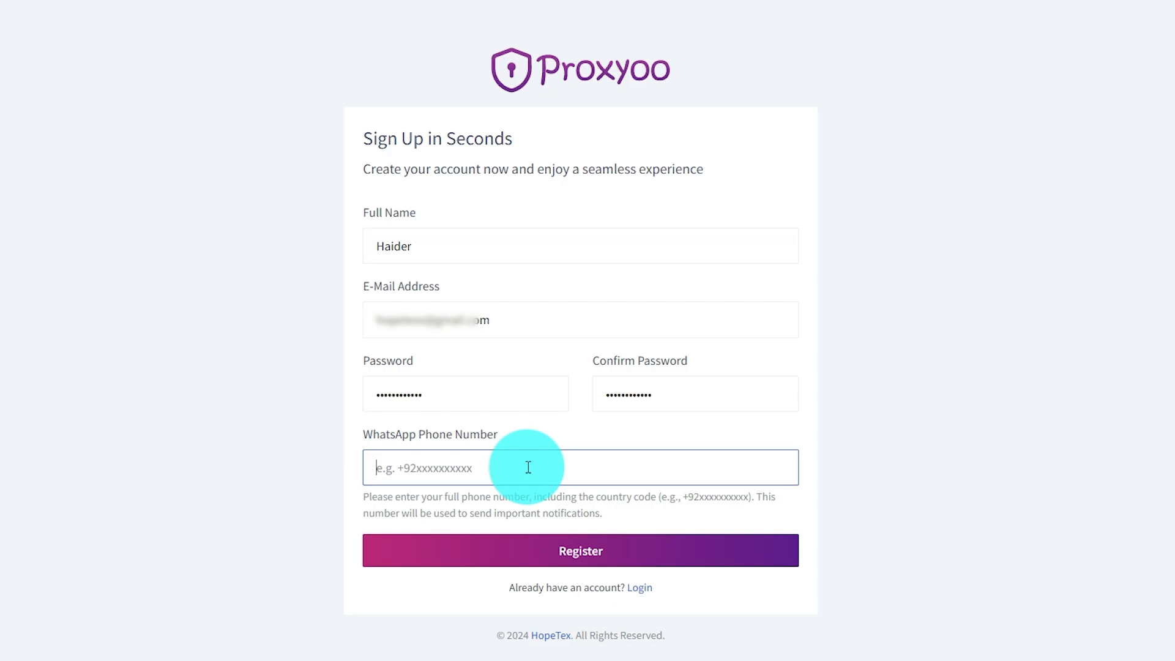
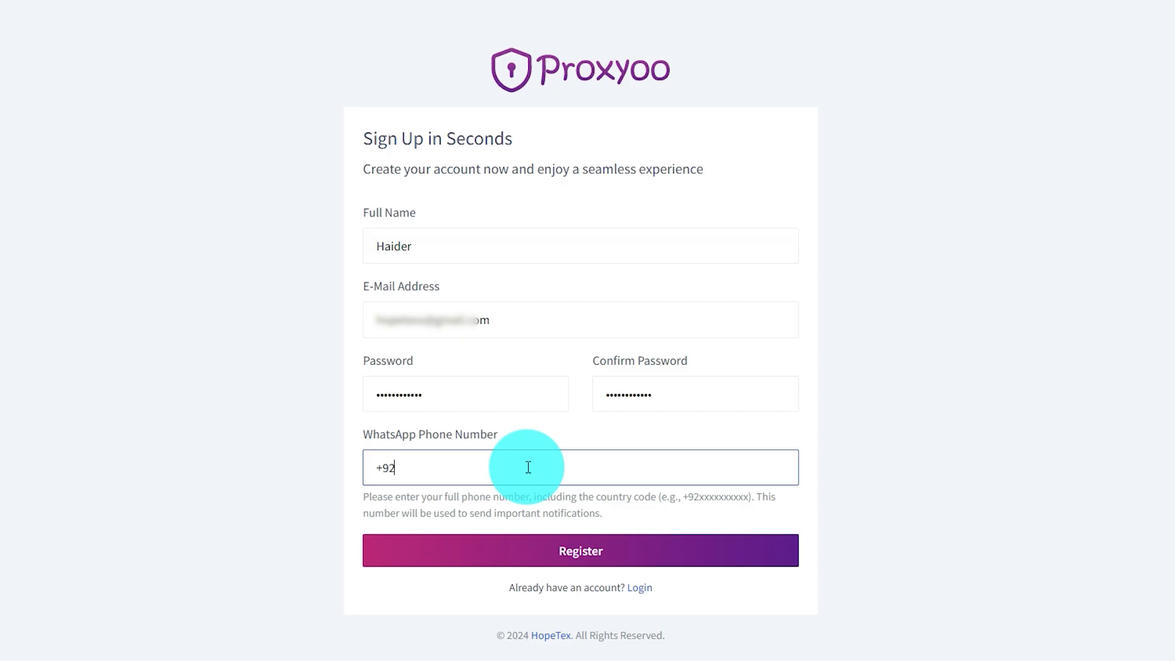
pyautogui.click(601, 549)
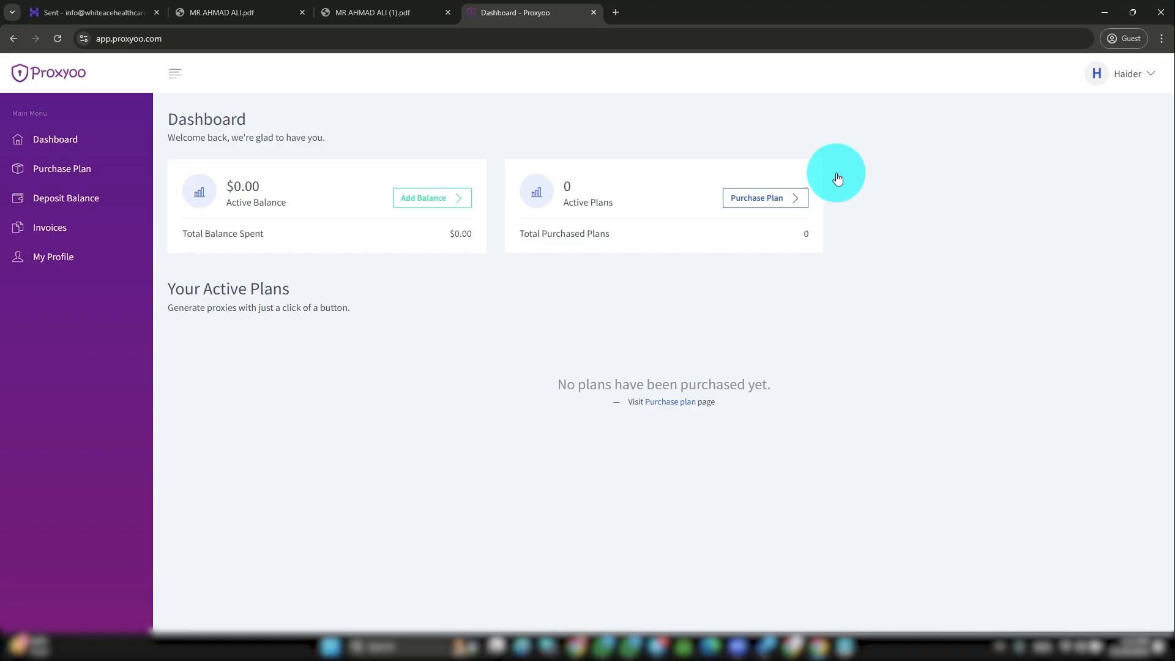
# Step: Visit the My Profile page from the account menu, then return to the dashboard
pyautogui.click(1127, 74)
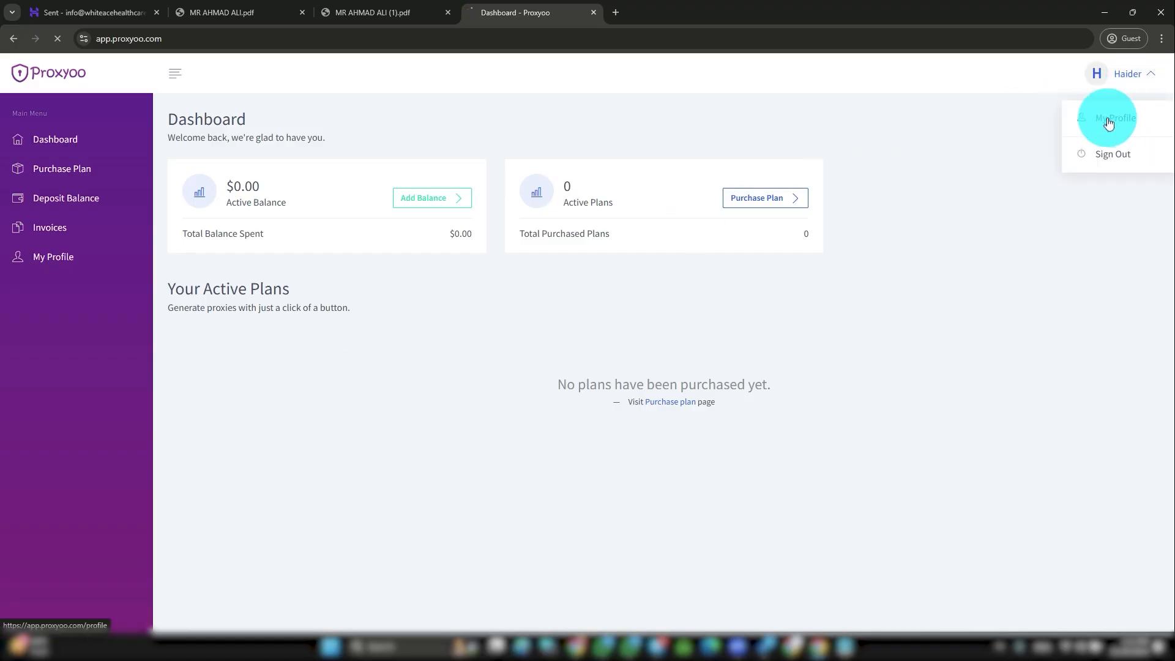
pyautogui.click(1113, 124)
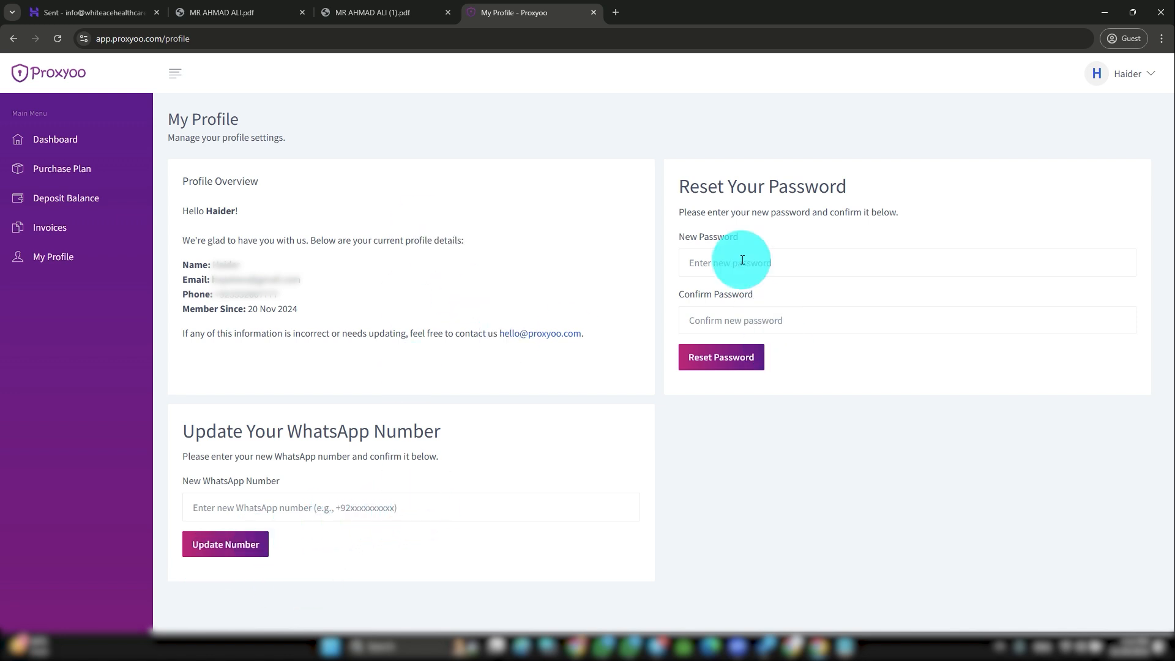
pyautogui.click(66, 142)
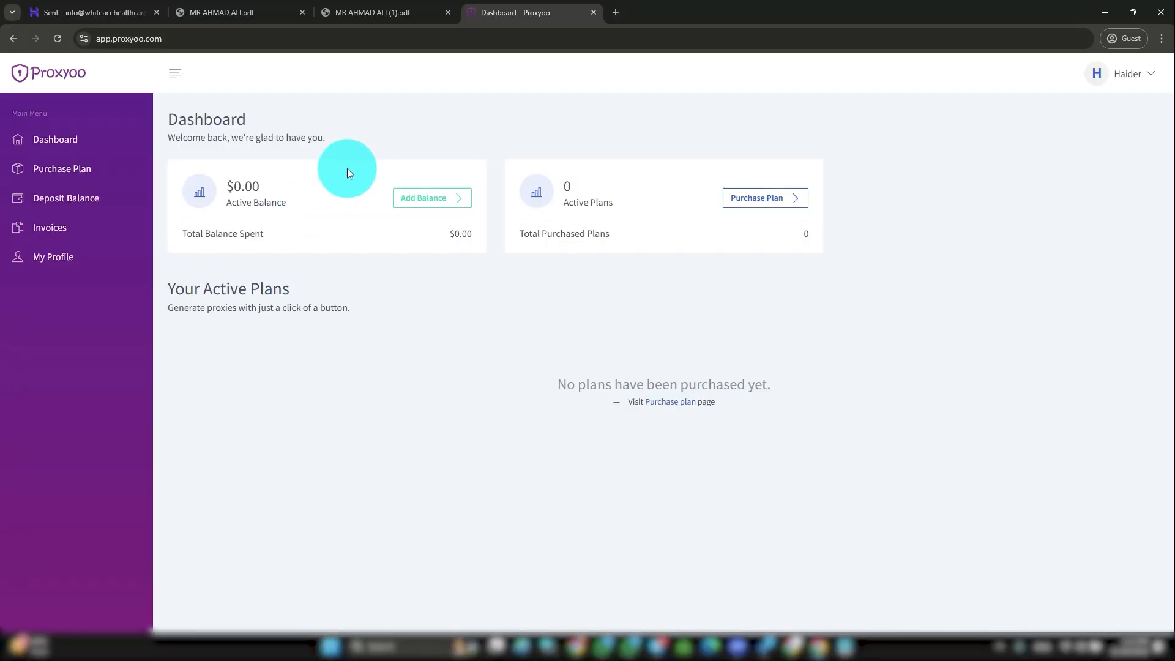
# Step: Request a $5 deposit on the Deposit Money page using the Direct payment method
pyautogui.click(413, 202)
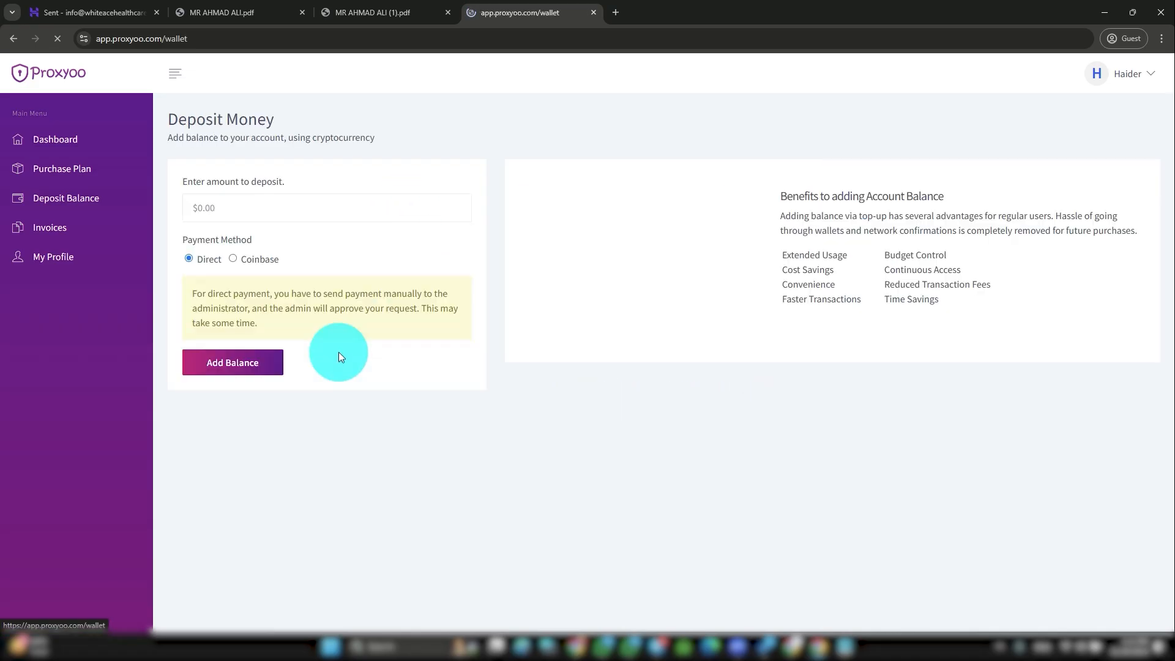
pyautogui.click(247, 207)
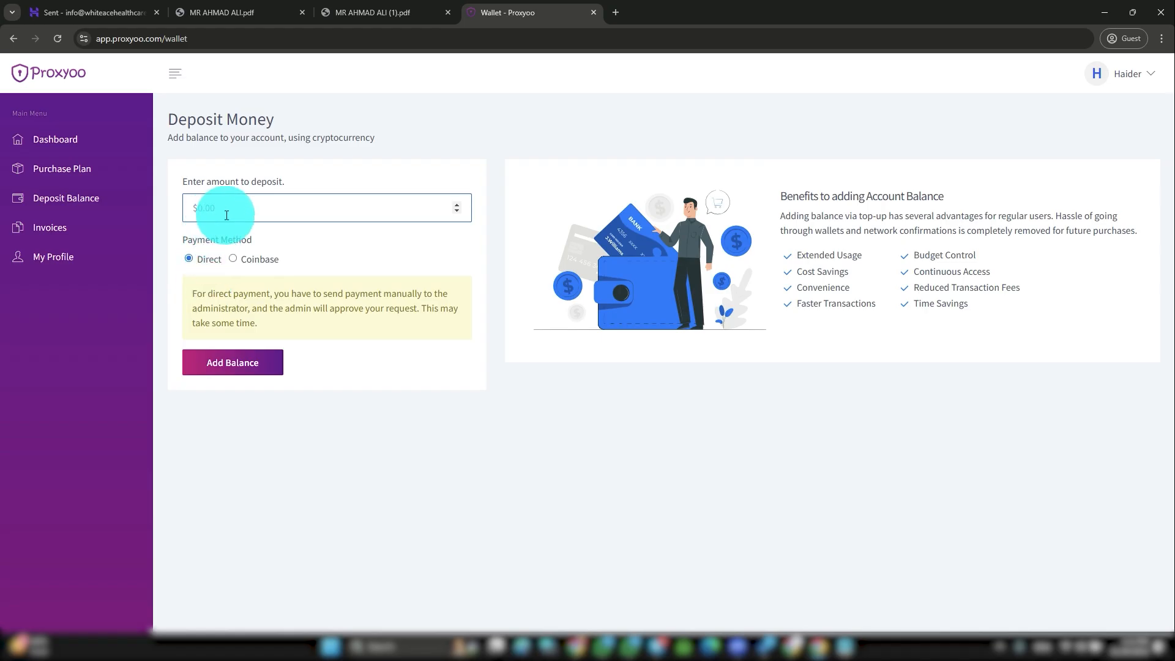
pyautogui.moveTo(222, 259); pyautogui.dragTo(210, 260)
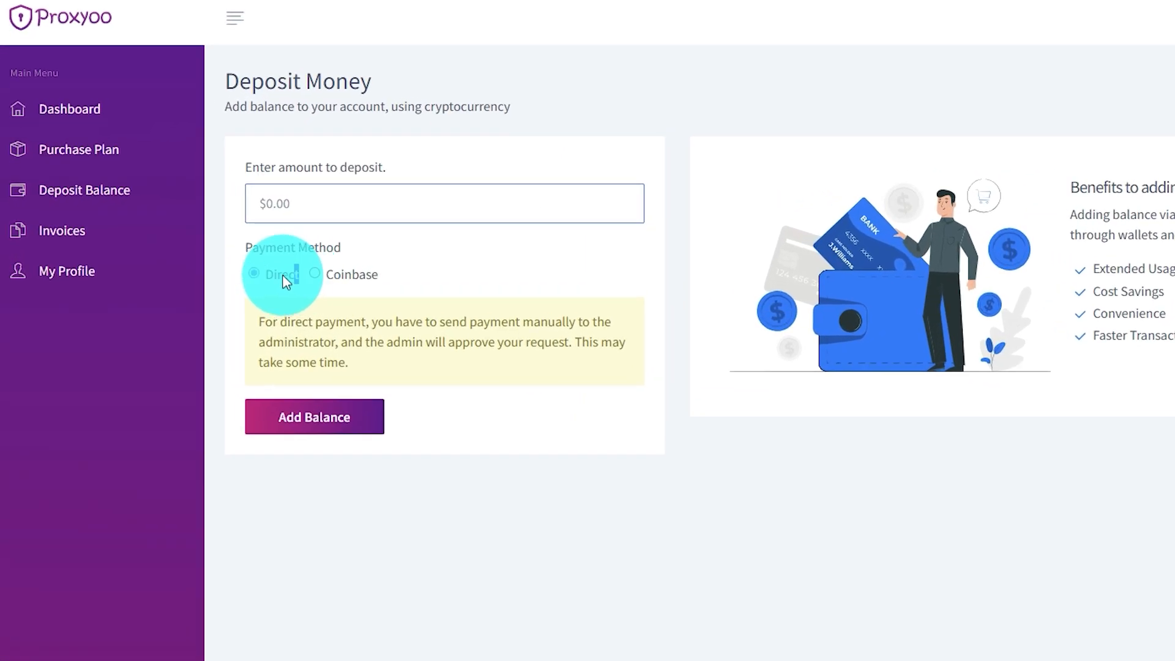
pyautogui.moveTo(283, 276); pyautogui.dragTo(265, 275)
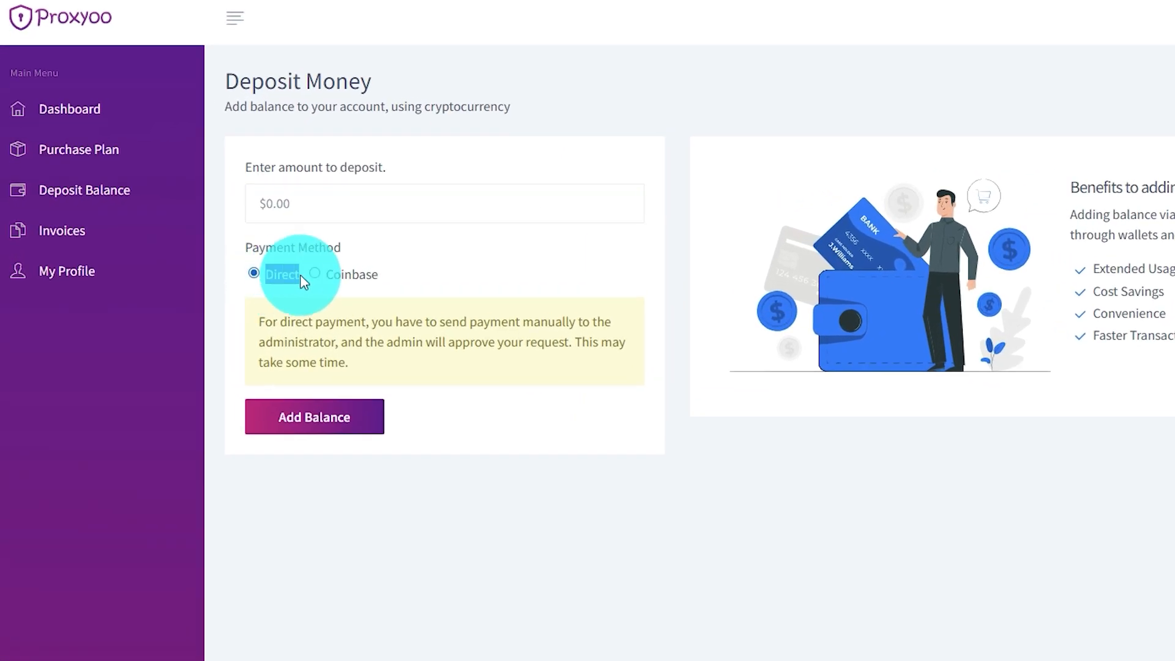
pyautogui.moveTo(399, 274); pyautogui.dragTo(326, 277)
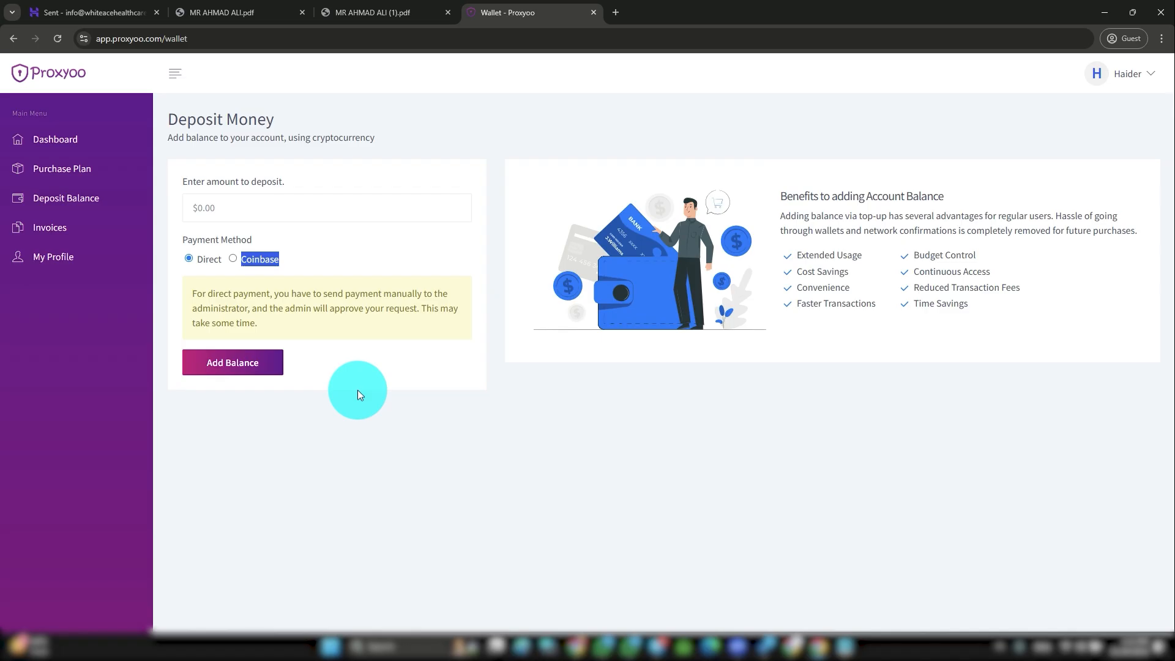
pyautogui.click(232, 259)
pyautogui.click(221, 208)
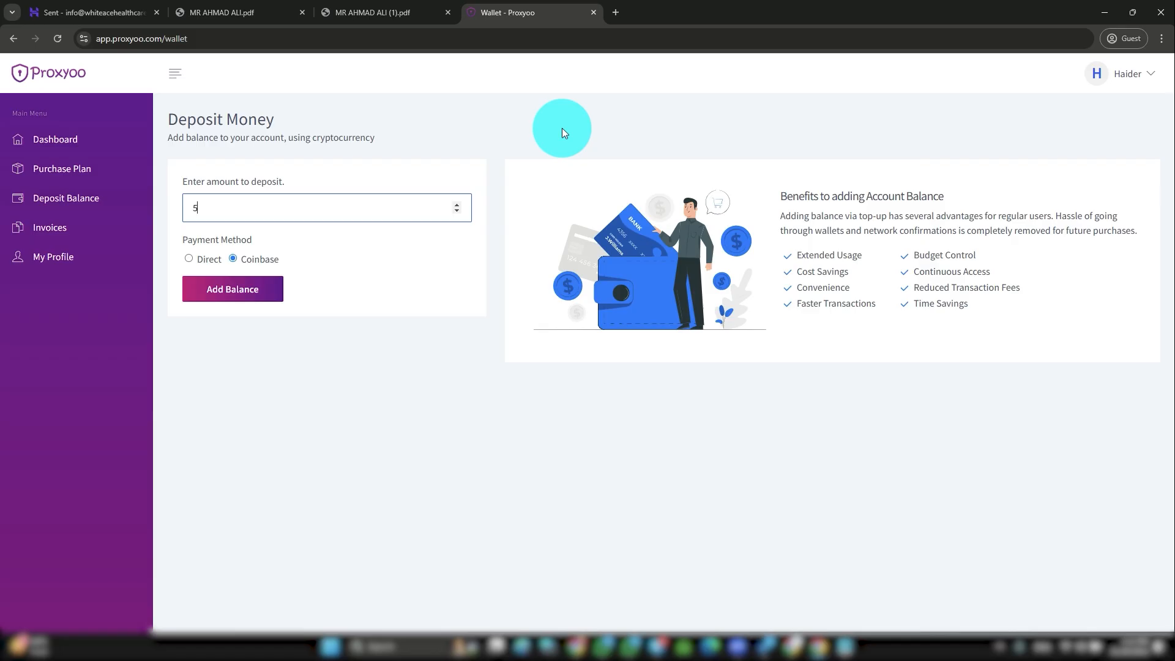
pyautogui.click(191, 259)
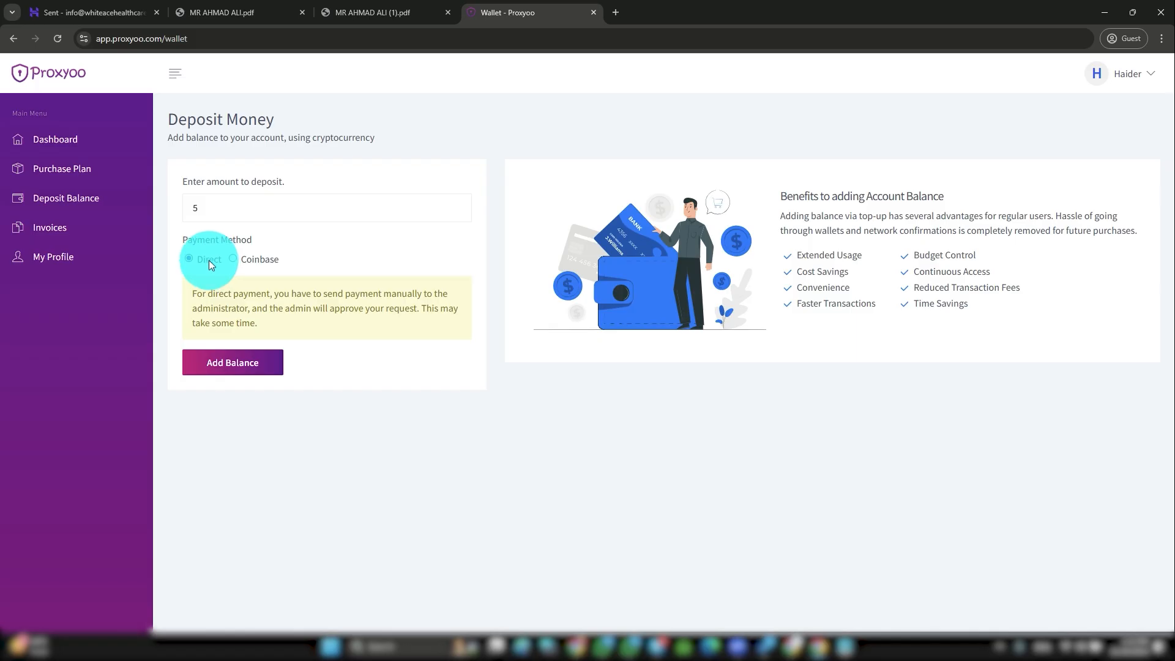
pyautogui.click(229, 366)
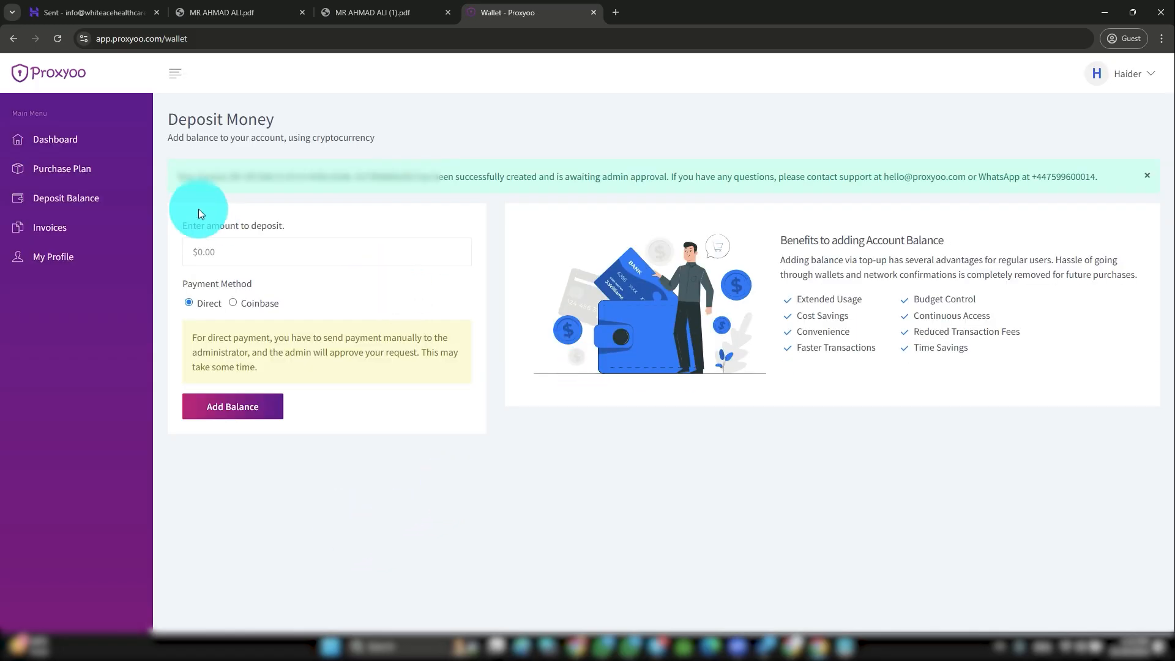
# Step: Review the deposit confirmation message, its request ID and support contacts
pyautogui.moveTo(178, 176); pyautogui.dragTo(1125, 181)
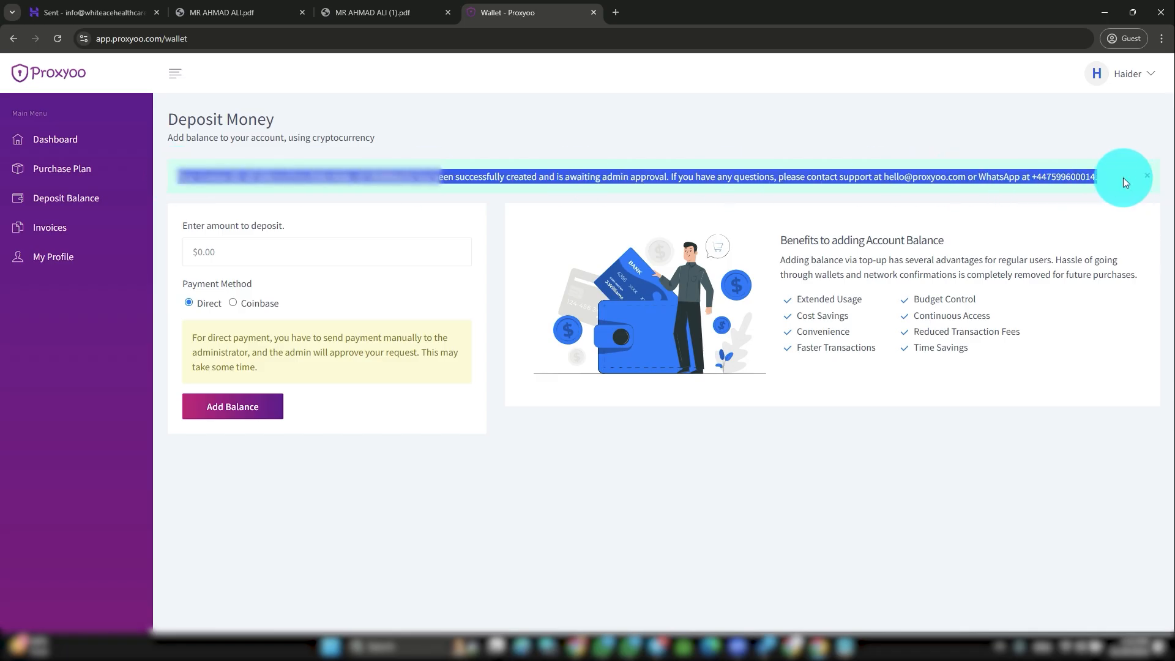
pyautogui.click(649, 181)
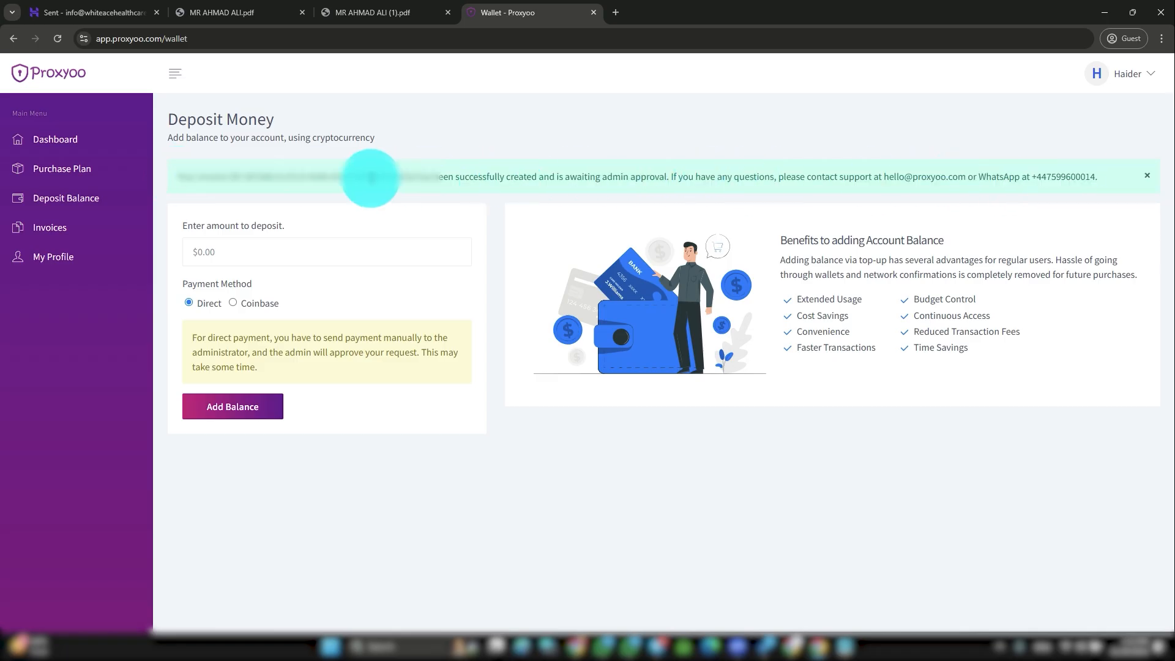
pyautogui.moveTo(886, 177); pyautogui.dragTo(966, 177)
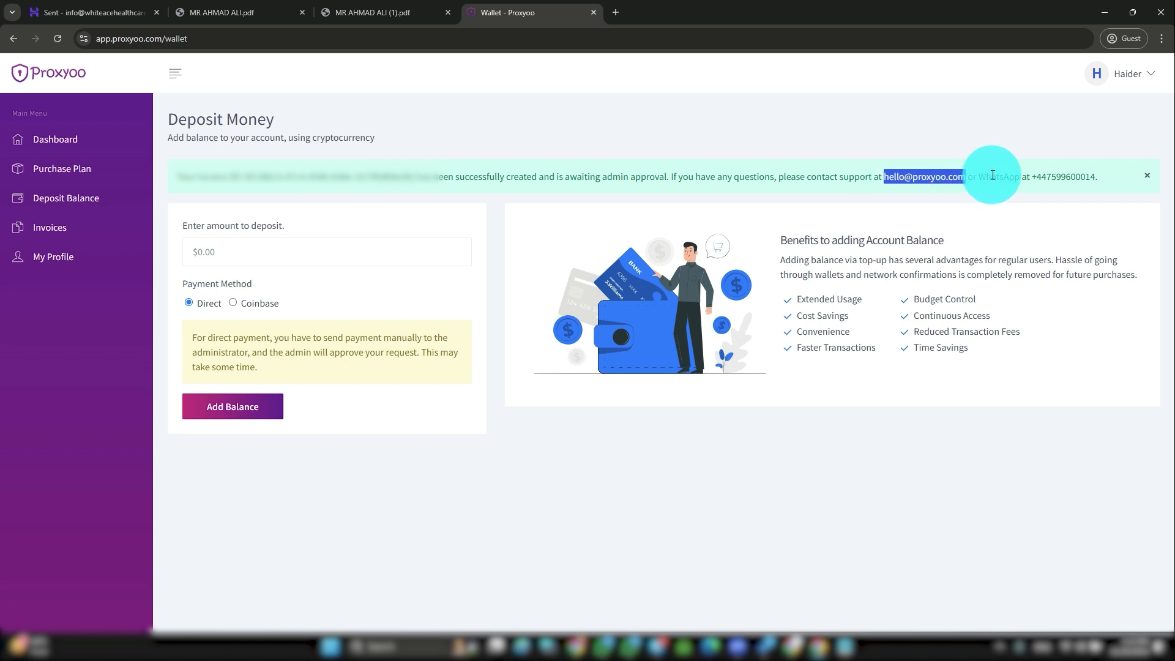
pyautogui.moveTo(1032, 177); pyautogui.dragTo(1101, 182)
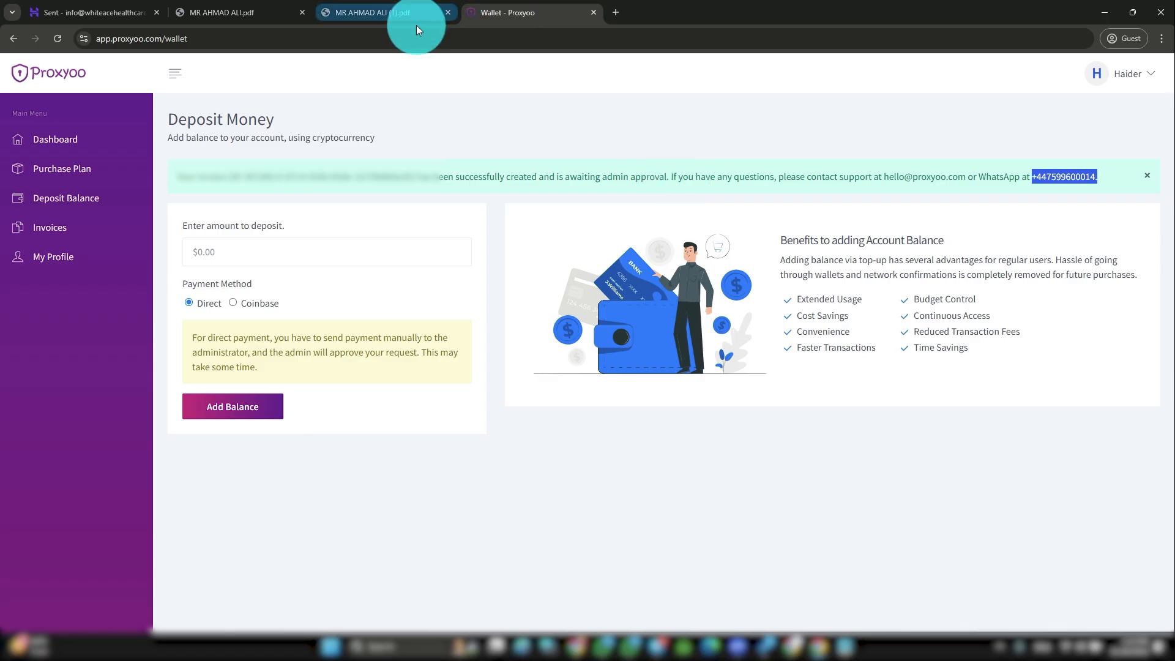
pyautogui.moveTo(244, 176); pyautogui.dragTo(412, 177)
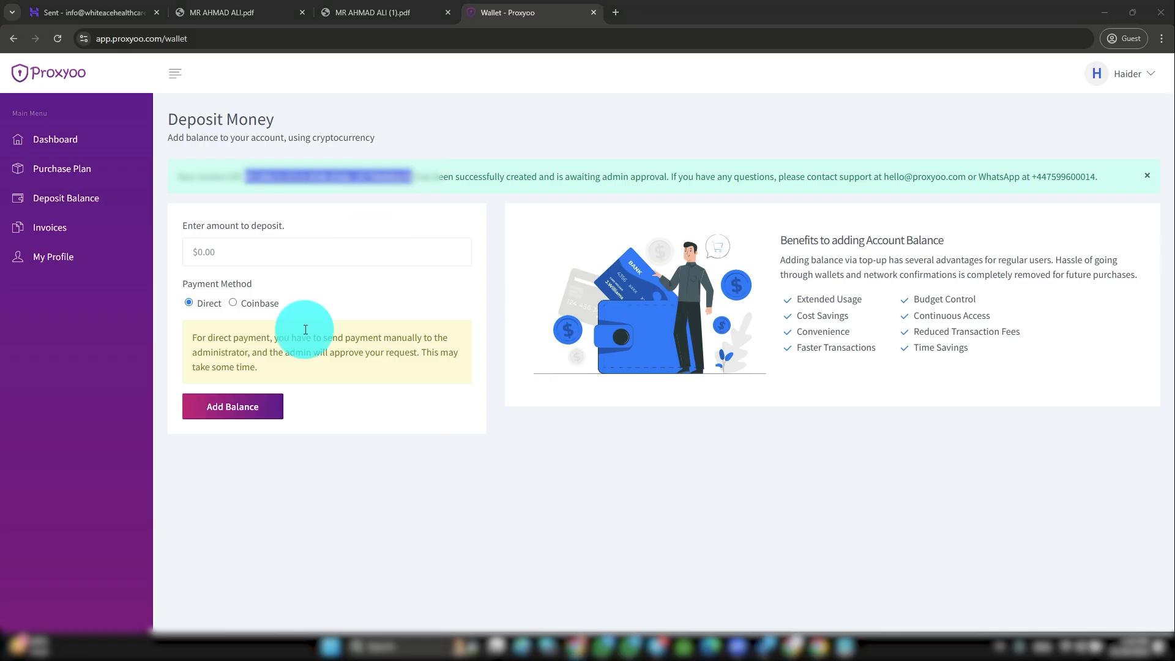
# Step: Return to the dashboard and check the $5.00 active balance
pyautogui.click(69, 148)
pyautogui.click(250, 210)
pyautogui.moveTo(272, 192); pyautogui.dragTo(289, 209)
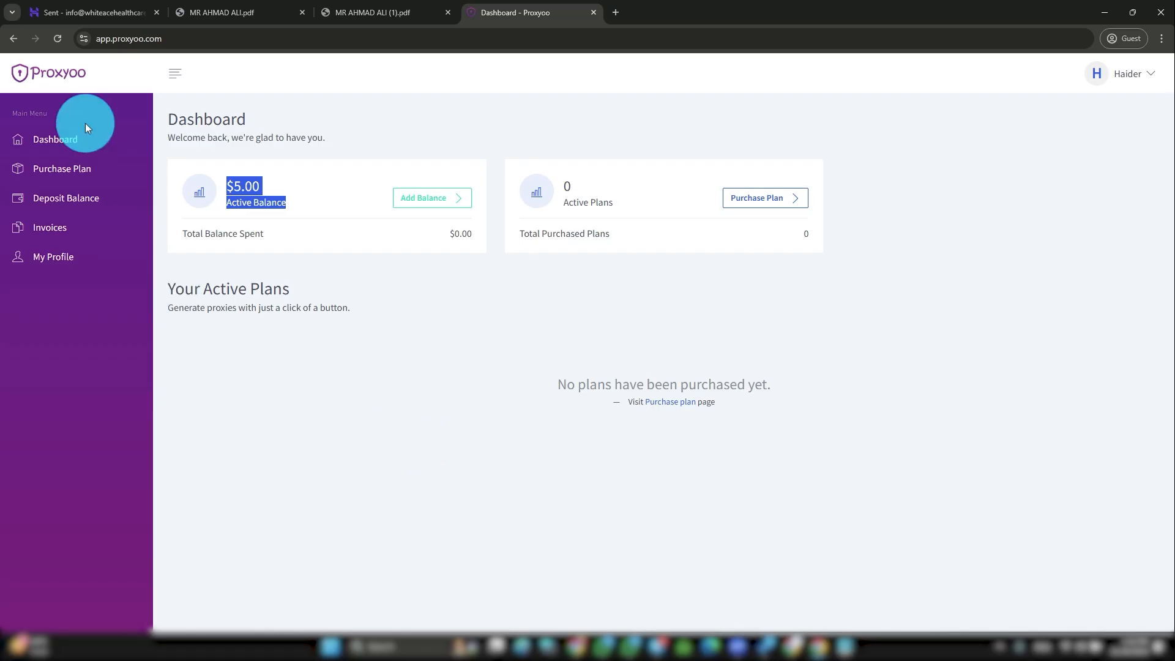
# Step: Tour the Deposit, Invoices and Profile pages, recheck the $5.00 balance, and open Purchase Plans
pyautogui.click(64, 172)
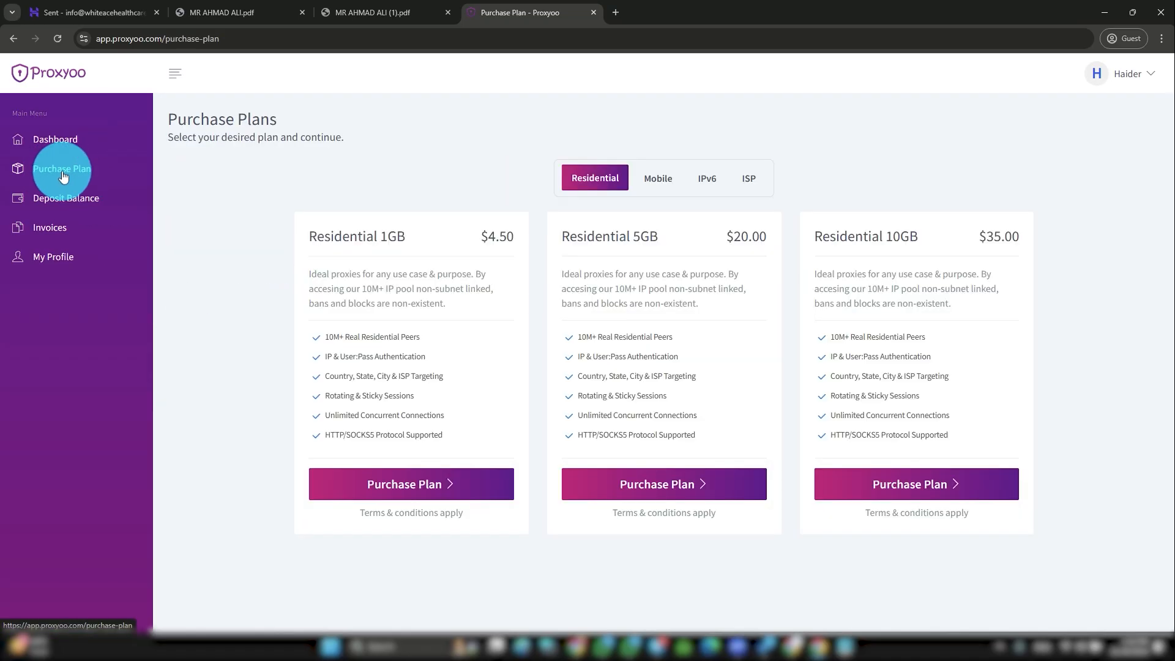
pyautogui.click(52, 201)
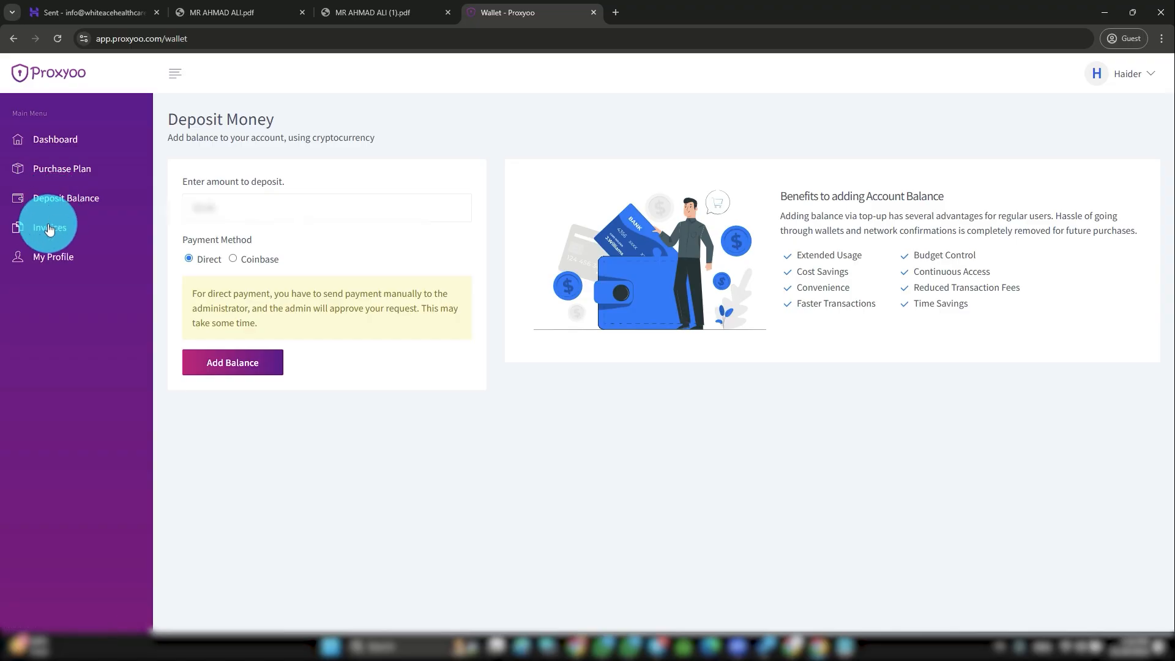
pyautogui.click(49, 227)
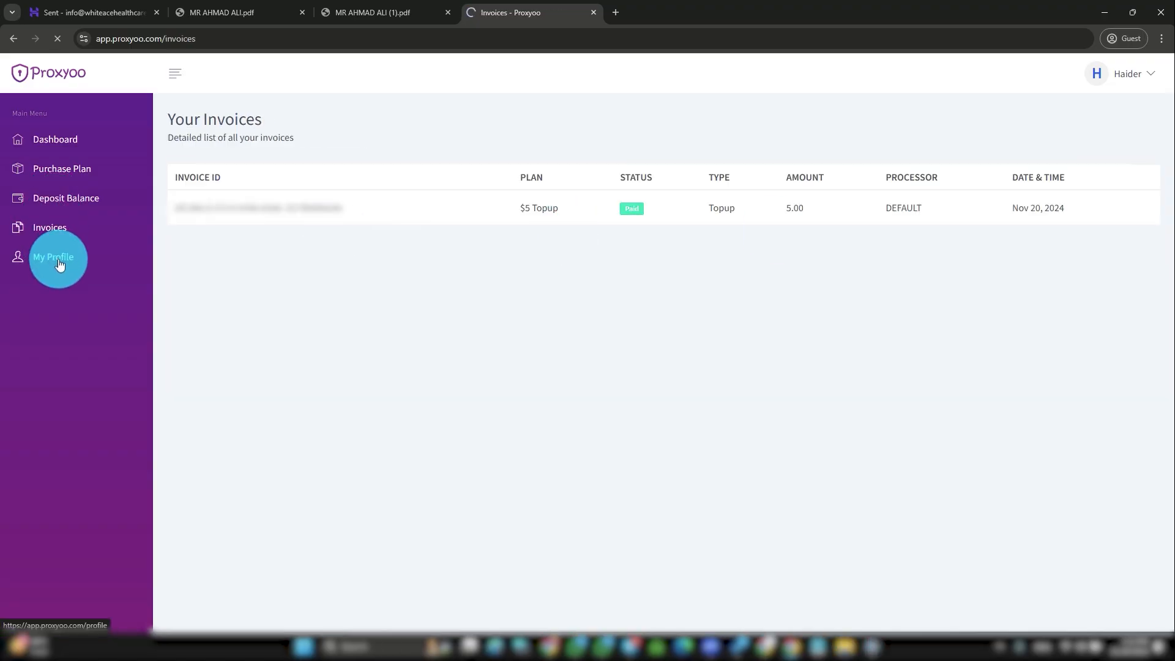
pyautogui.click(55, 257)
pyautogui.click(68, 143)
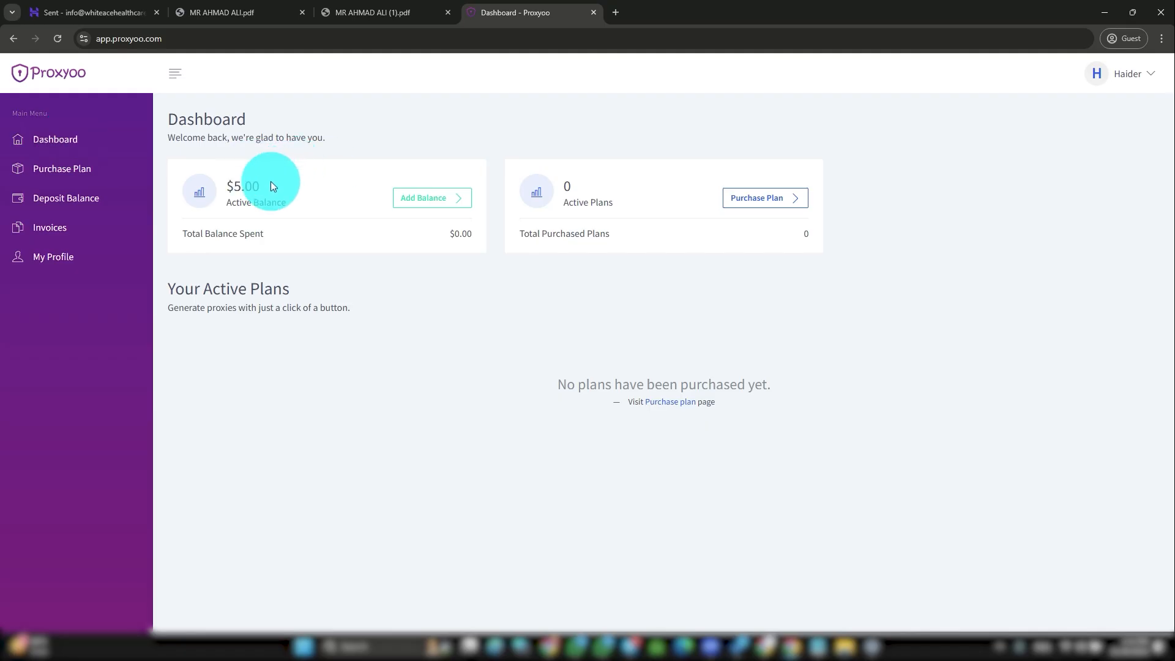
pyautogui.doubleClick(266, 185)
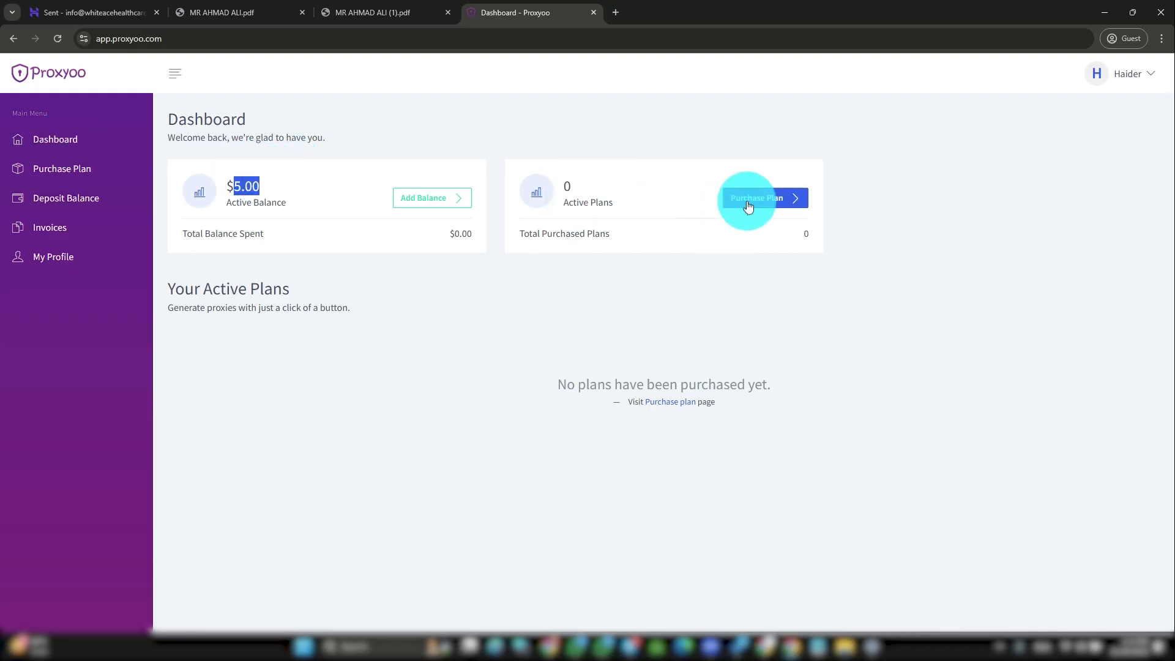
pyautogui.click(54, 164)
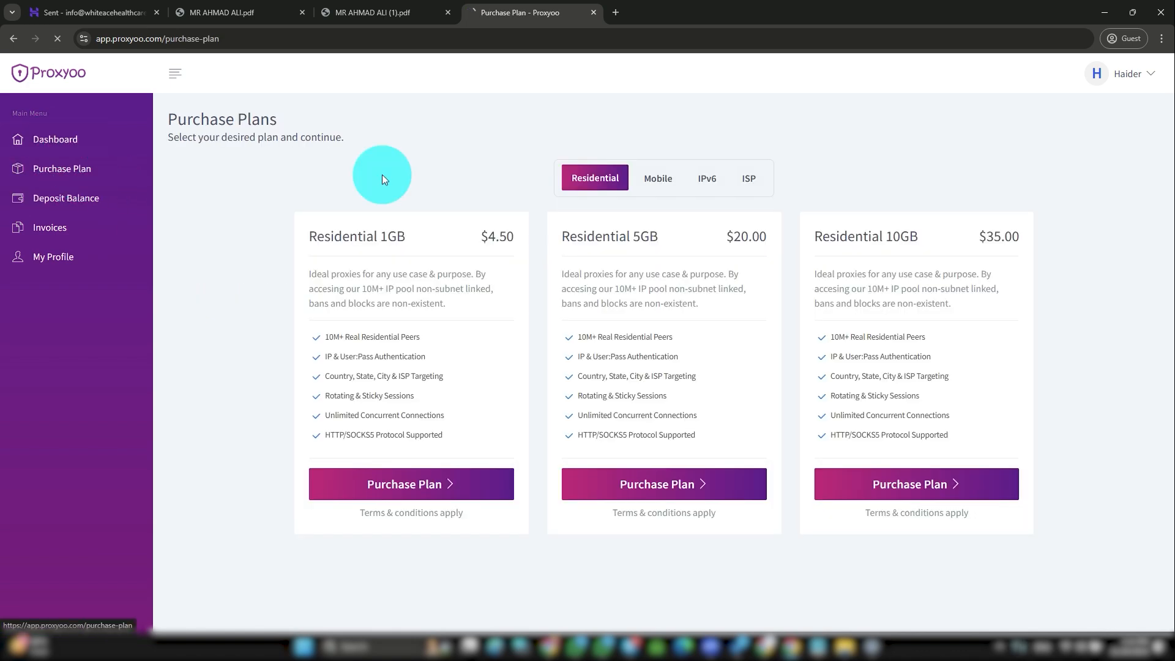
# Step: Compare the Residential, Mobile, IPv6 and ISP plans, noting Residential 1GB at $4.50
pyautogui.click(67, 146)
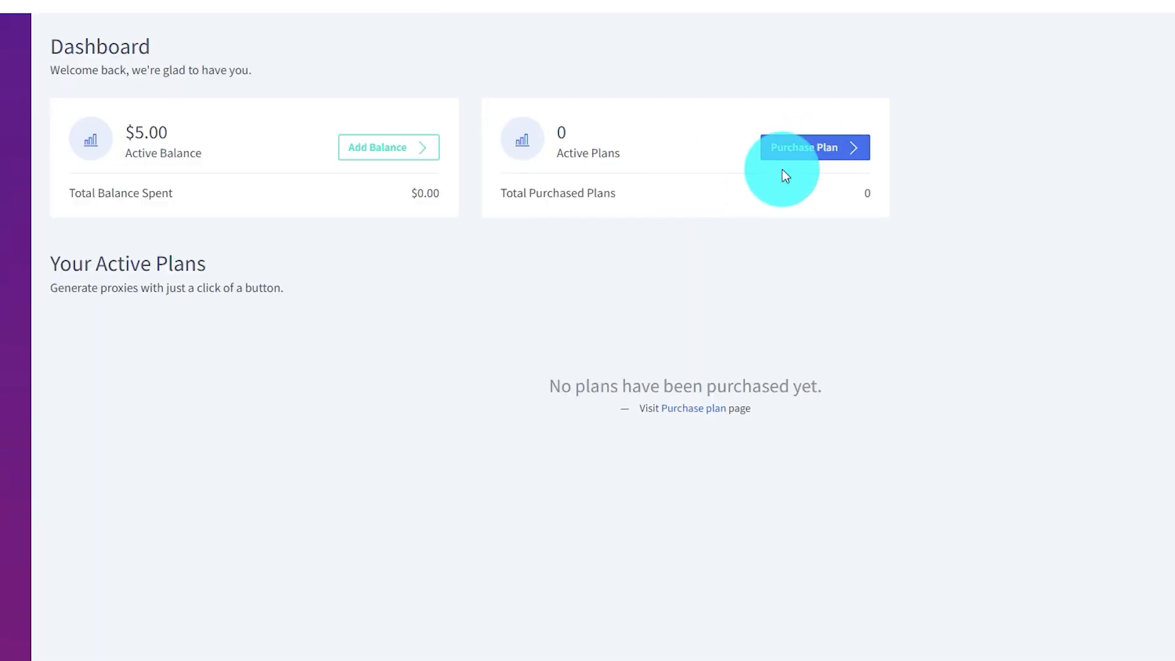
pyautogui.click(783, 158)
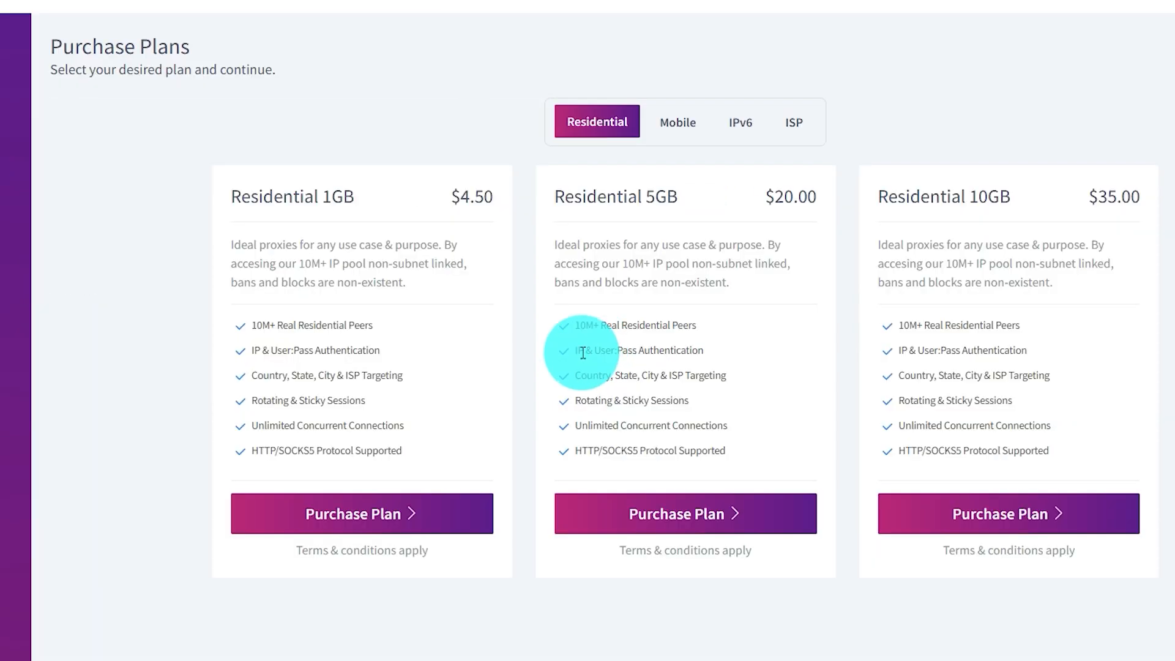
pyautogui.click(800, 125)
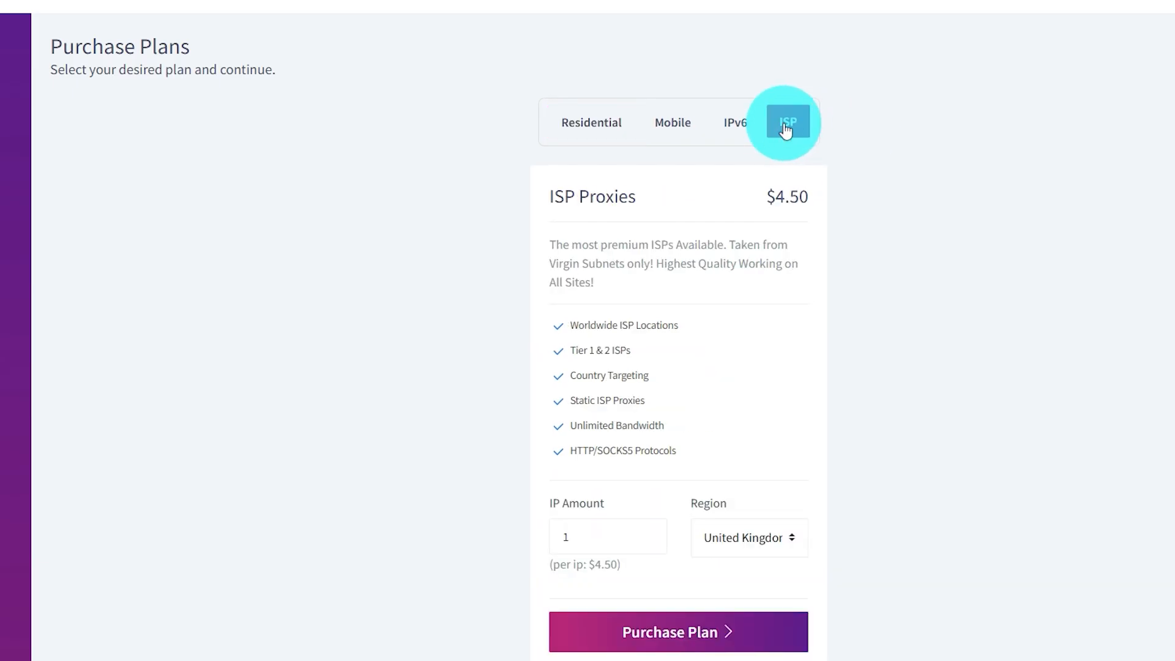
pyautogui.click(597, 127)
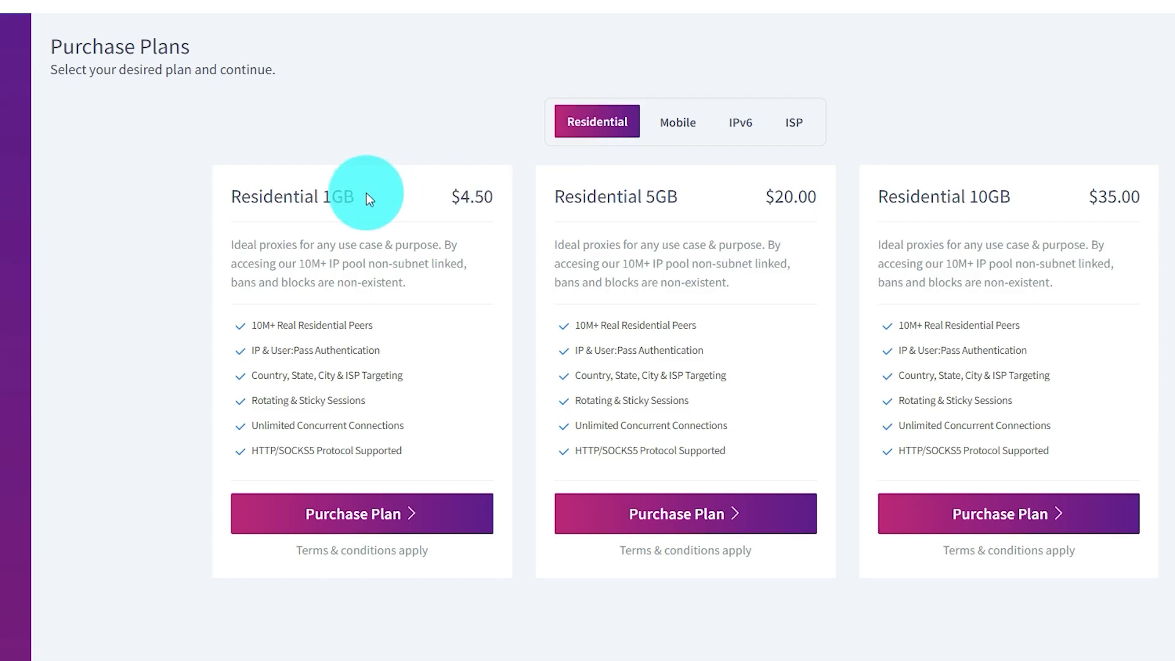
pyautogui.moveTo(363, 193); pyautogui.dragTo(174, 188)
pyautogui.moveTo(451, 195); pyautogui.dragTo(496, 194)
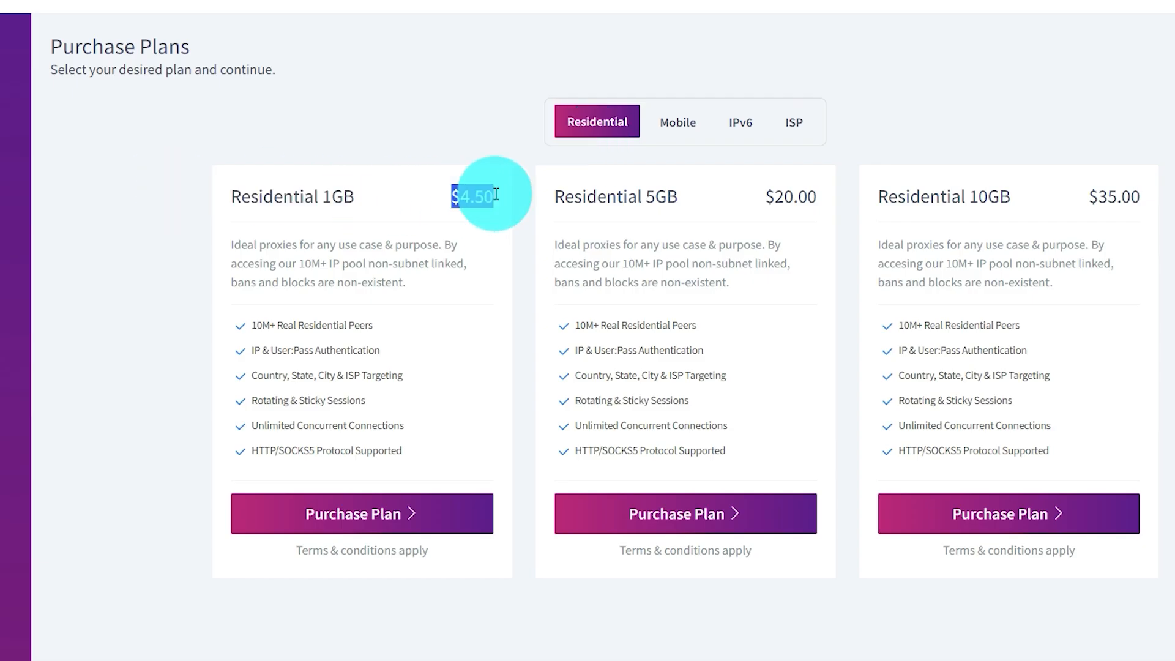
pyautogui.moveTo(354, 194); pyautogui.dragTo(230, 192)
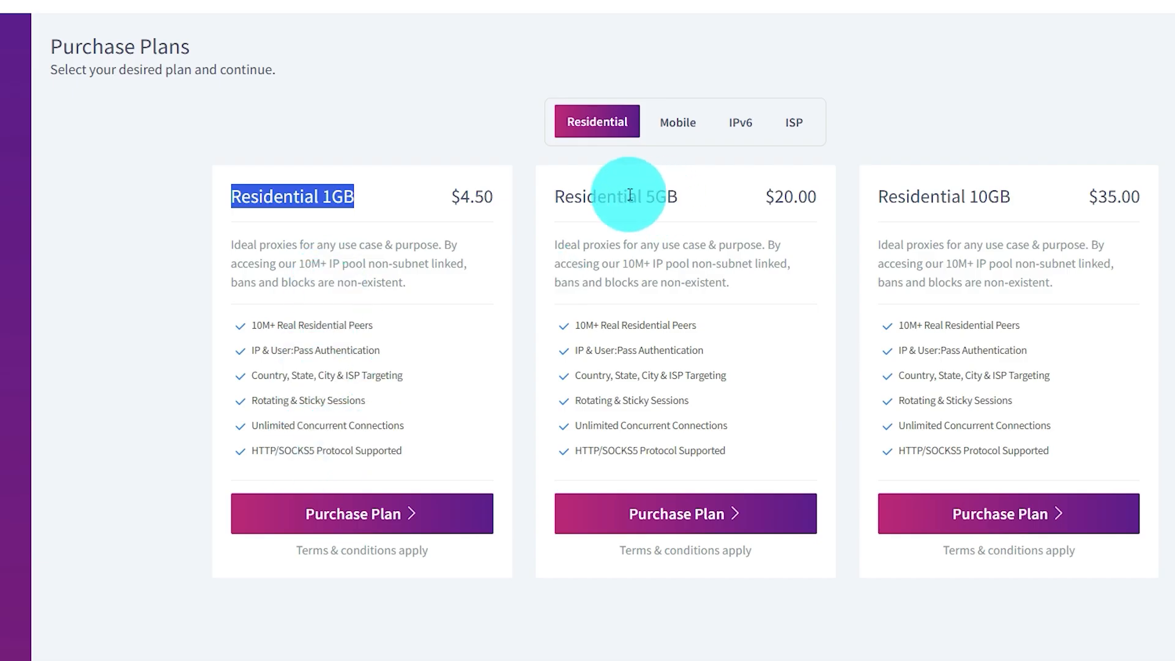
pyautogui.moveTo(773, 196); pyautogui.dragTo(564, 196)
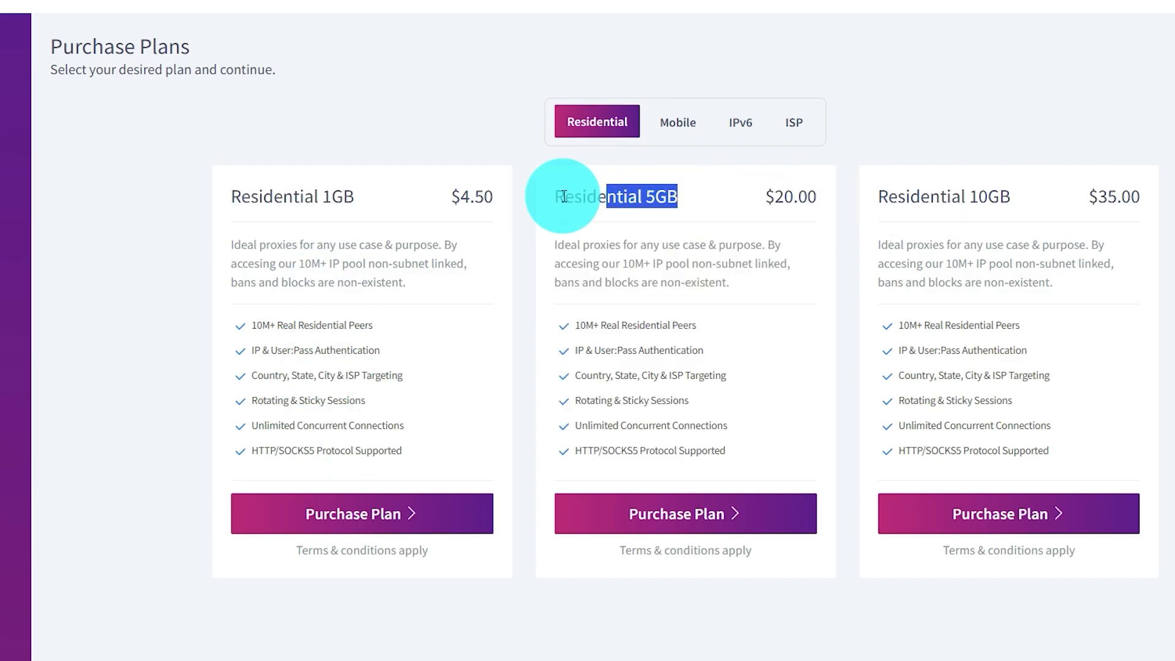
pyautogui.click(679, 130)
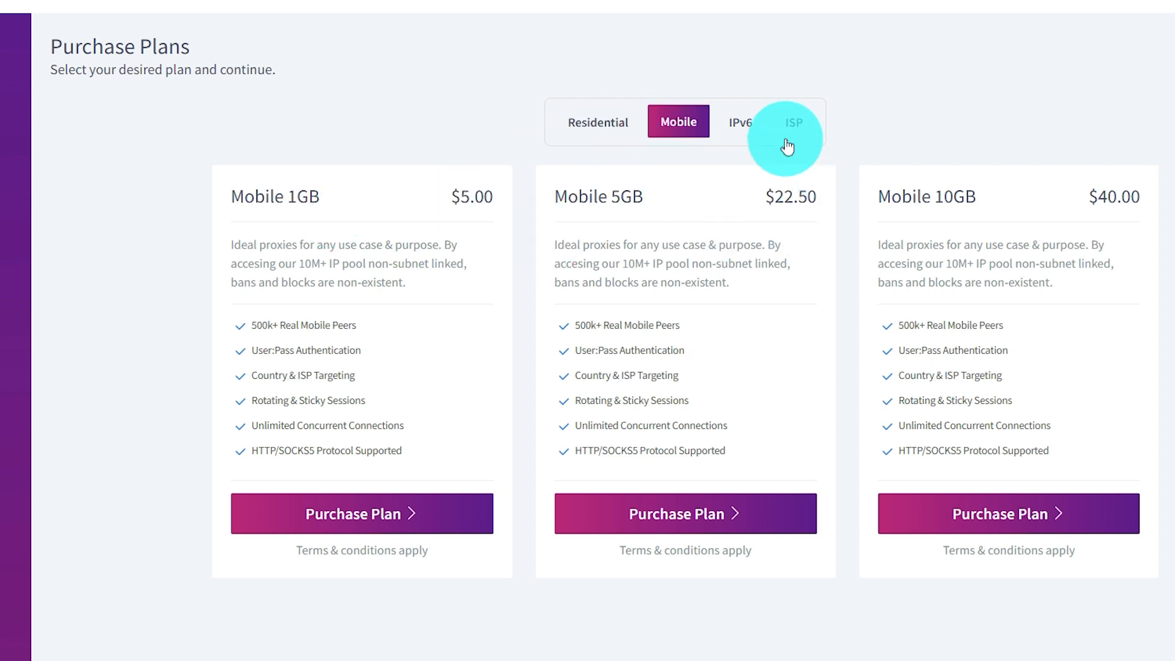
pyautogui.click(752, 131)
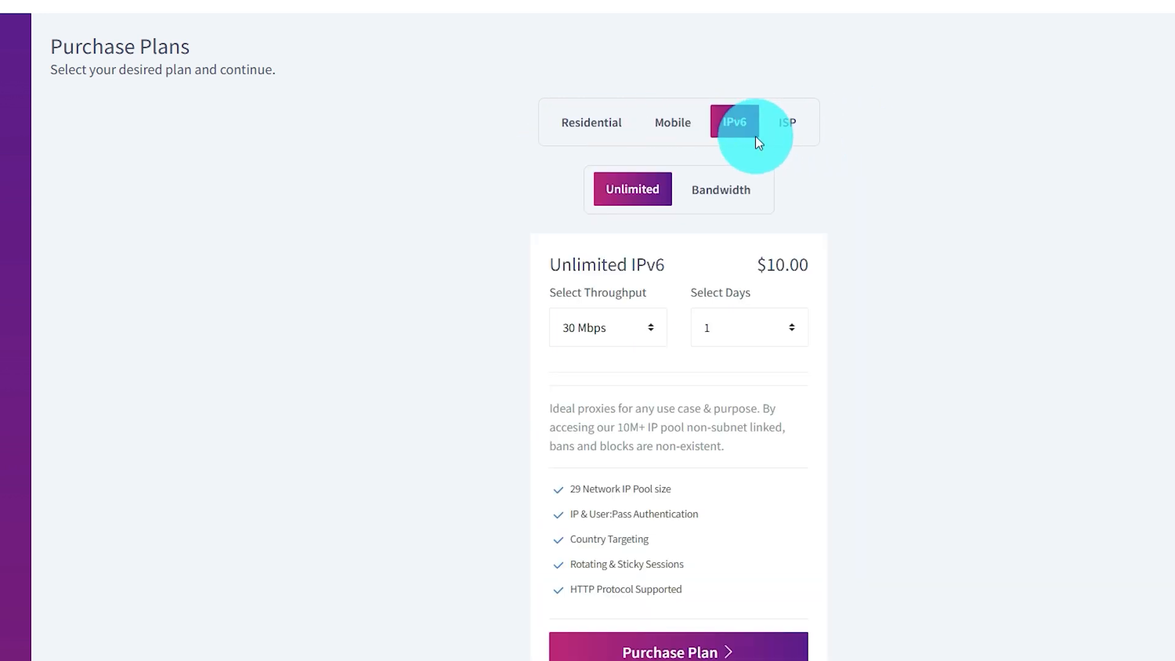
pyautogui.click(809, 125)
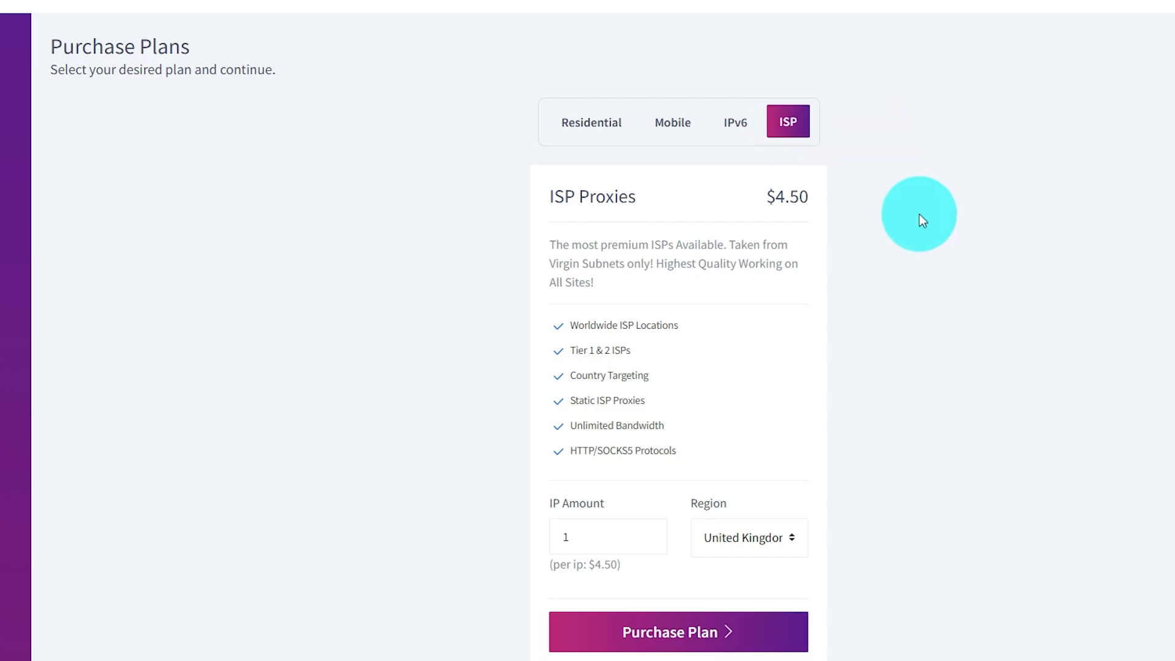
# Step: Configure the ISP plan for 1 IP in the United States region and go to checkout
pyautogui.scroll(-1, 725, 246)
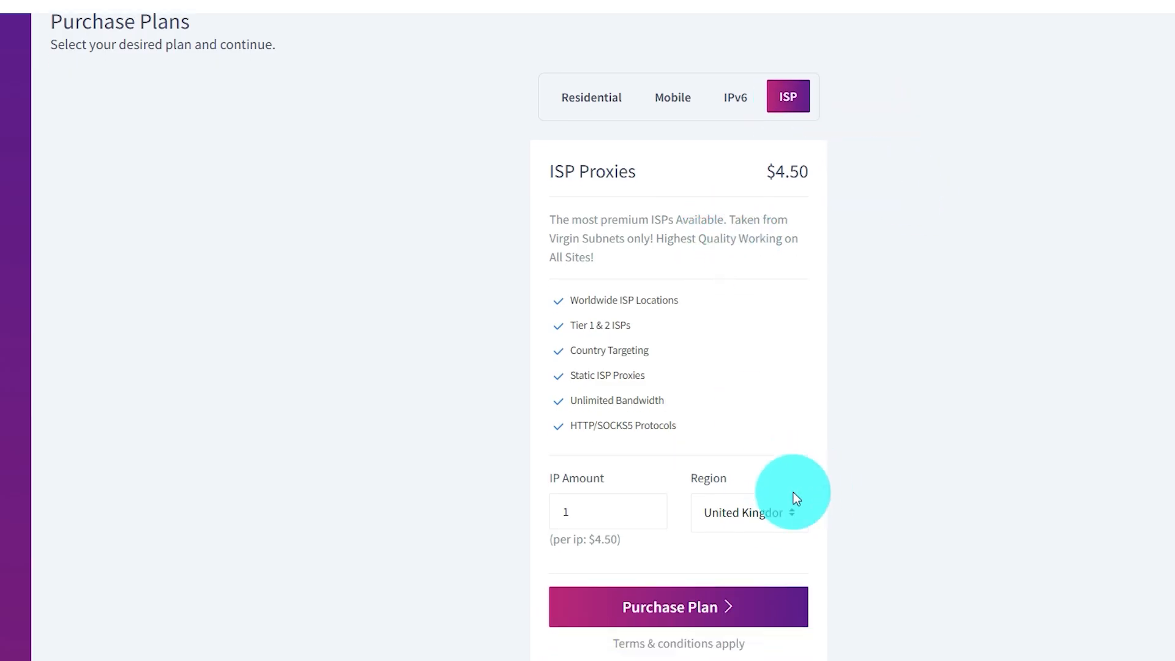
pyautogui.click(592, 510)
pyautogui.write('2')
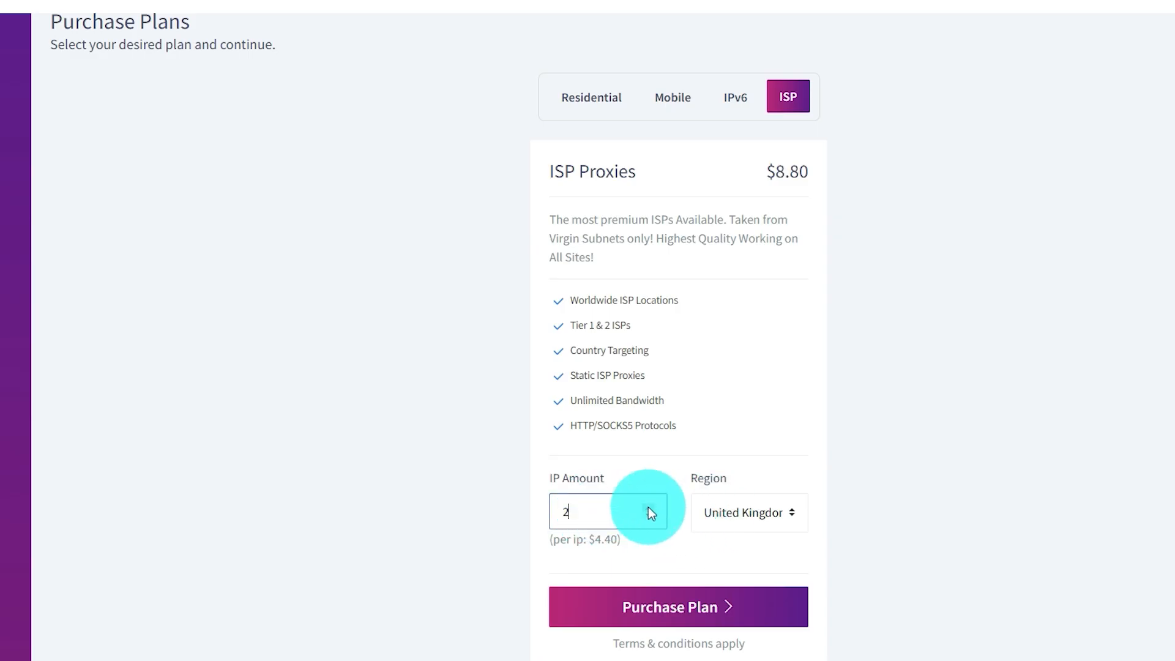
pyautogui.click(648, 507)
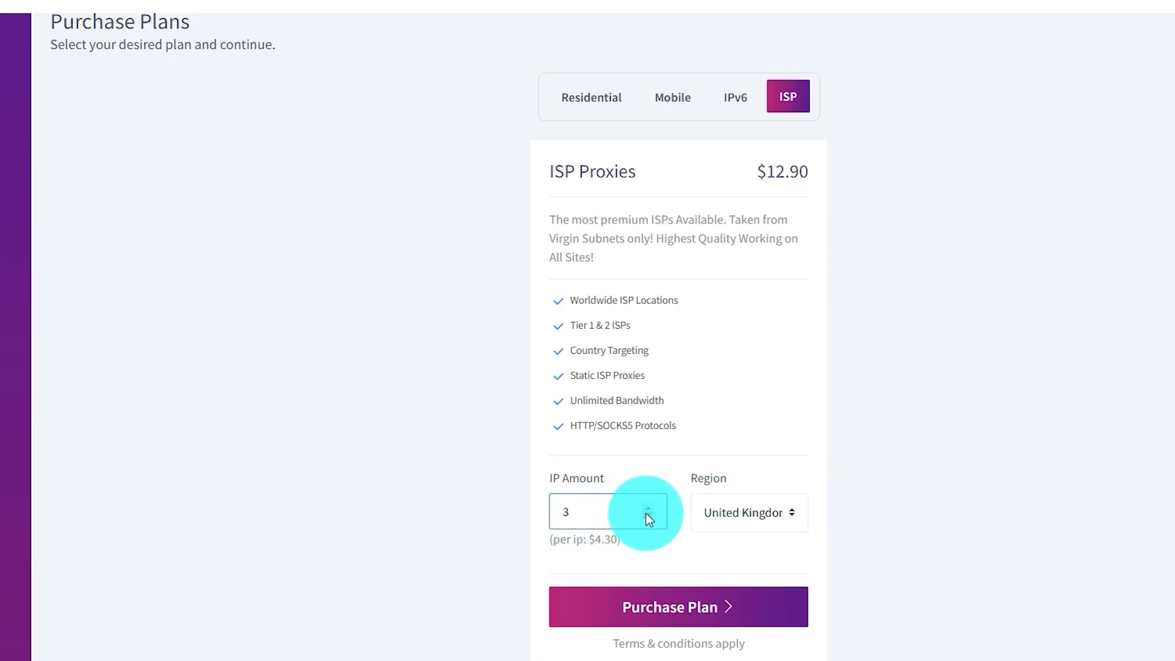
pyautogui.click(649, 518)
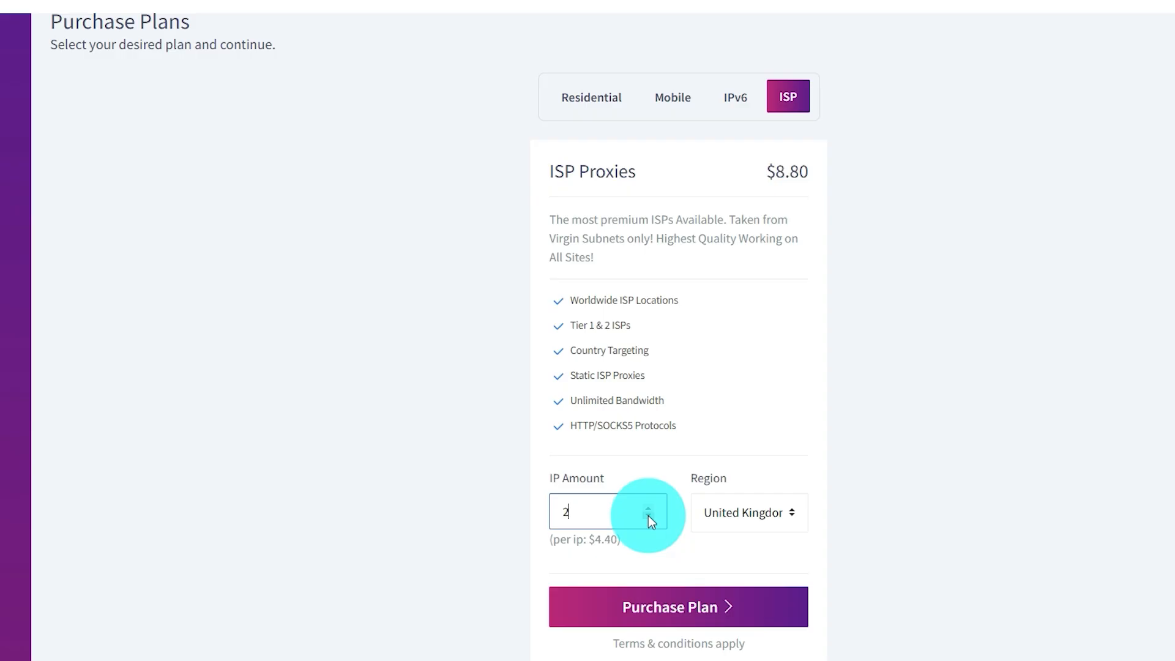
pyautogui.click(649, 518)
pyautogui.click(749, 526)
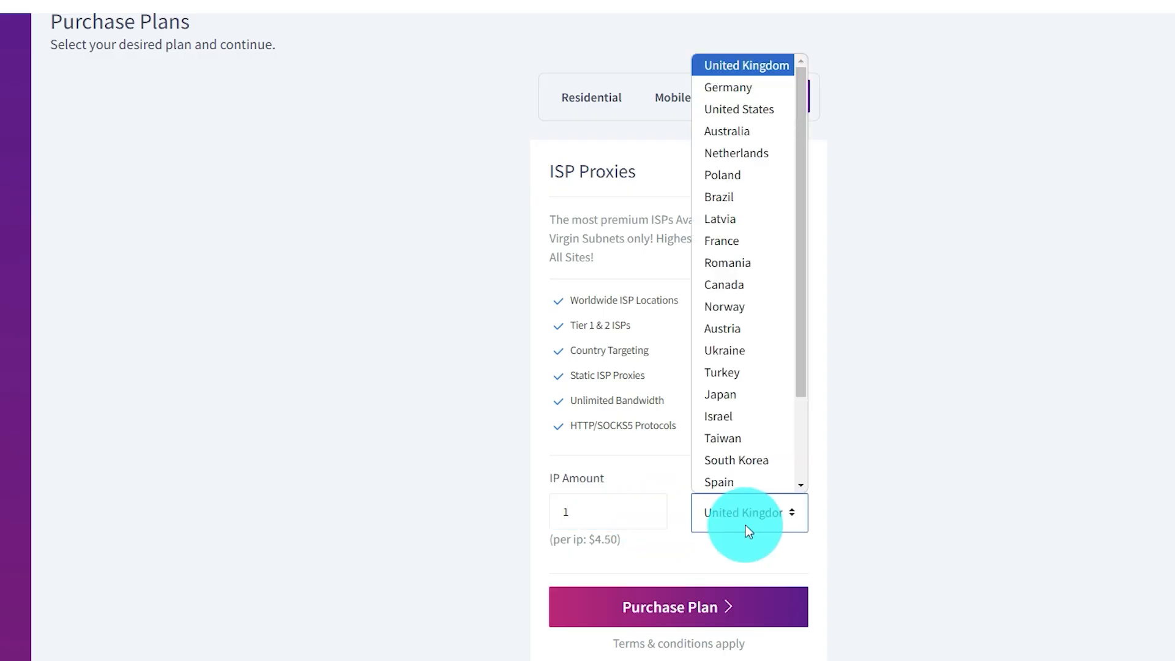
pyautogui.click(755, 111)
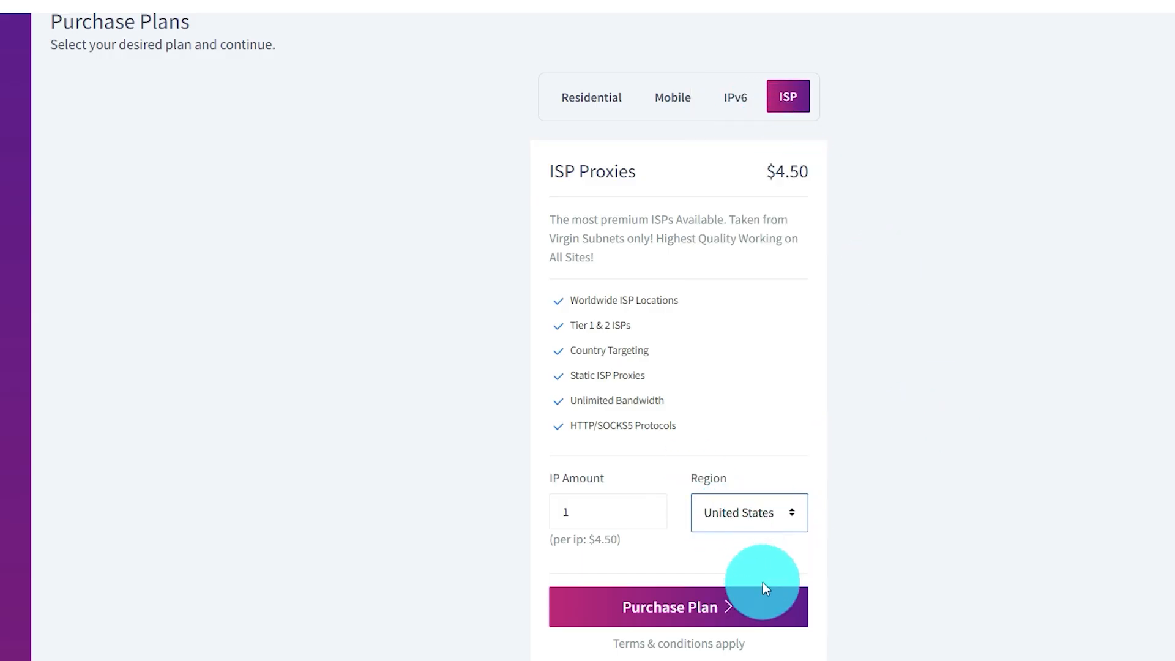
pyautogui.click(684, 632)
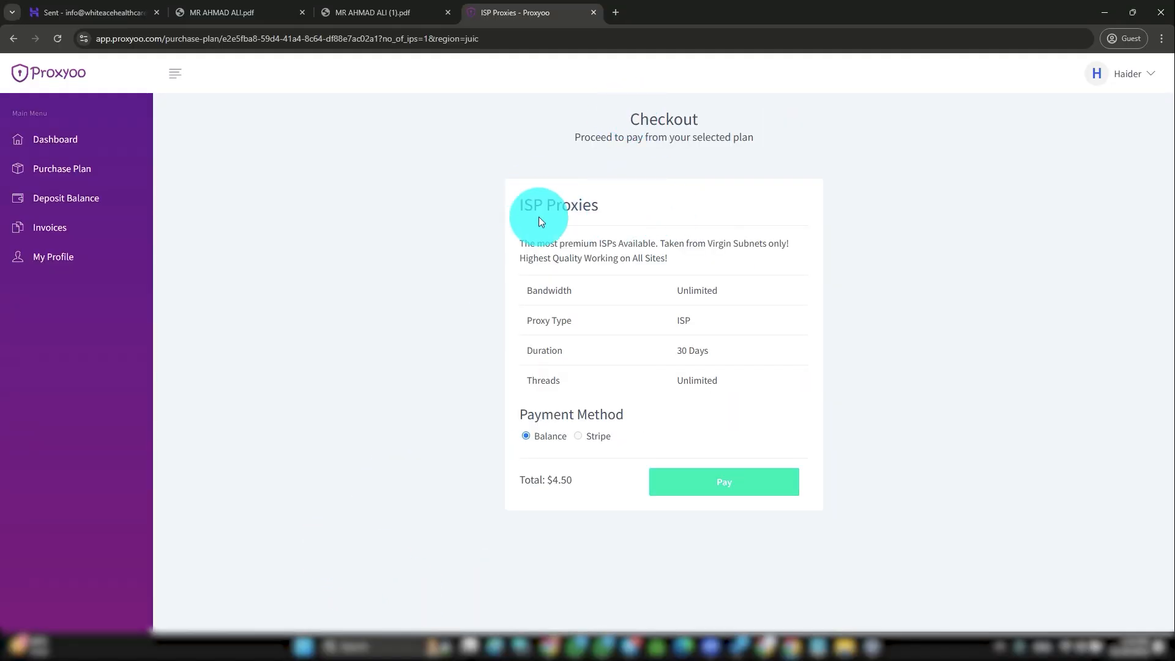
# Step: Pay the $4.50 ISP Proxies plan from the account balance
pyautogui.tripleClick(533, 214)
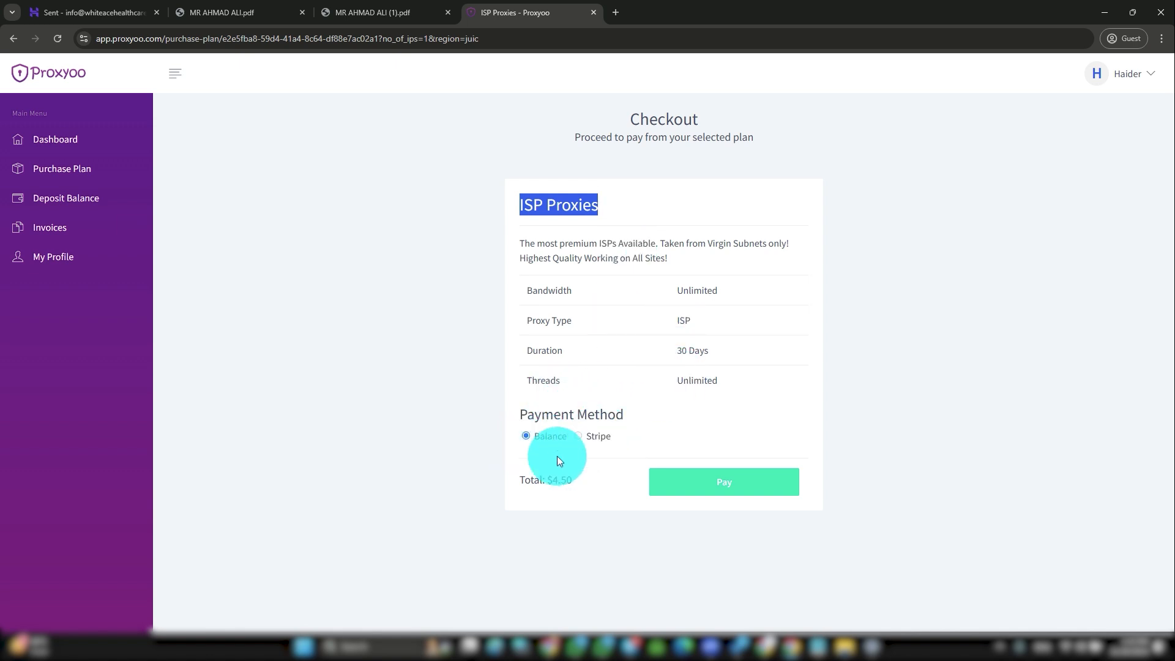
pyautogui.moveTo(572, 479); pyautogui.dragTo(533, 480)
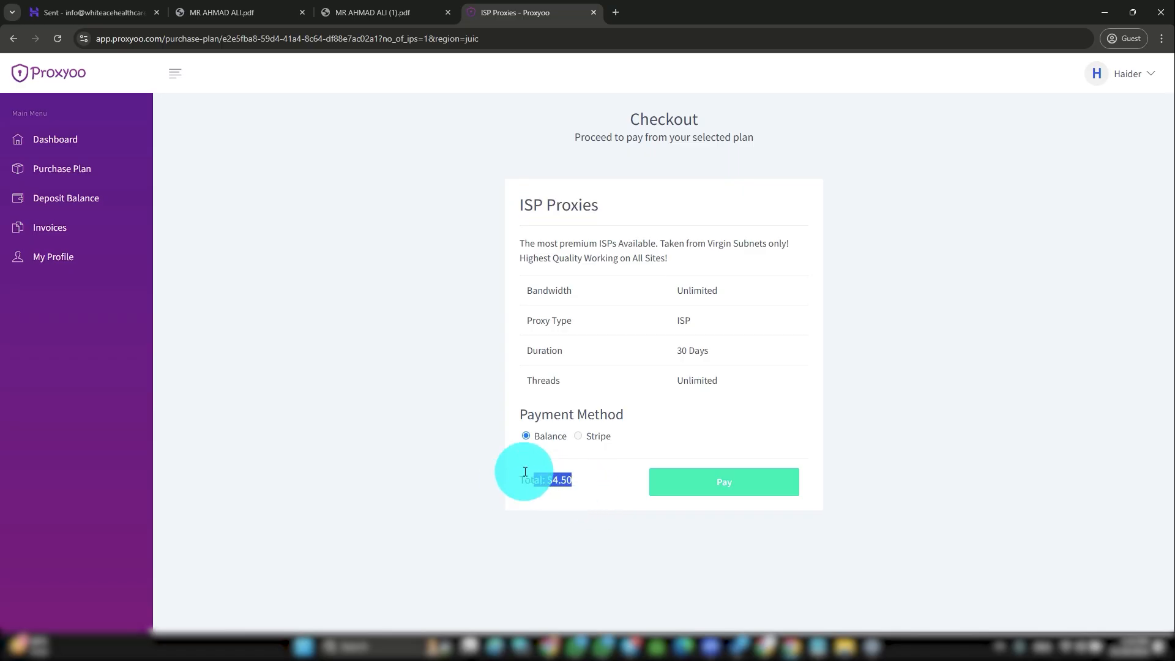
pyautogui.click(684, 486)
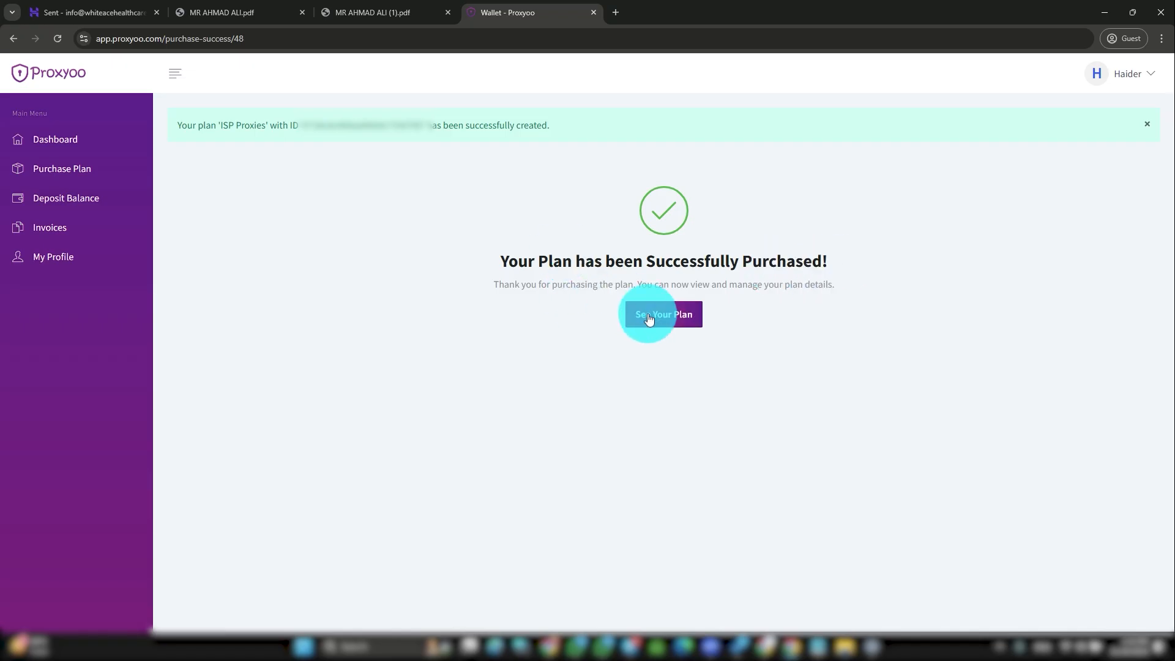
# Step: Open the ISP Proxies plan's details from the dashboard's Your Active Plans list
pyautogui.click(667, 322)
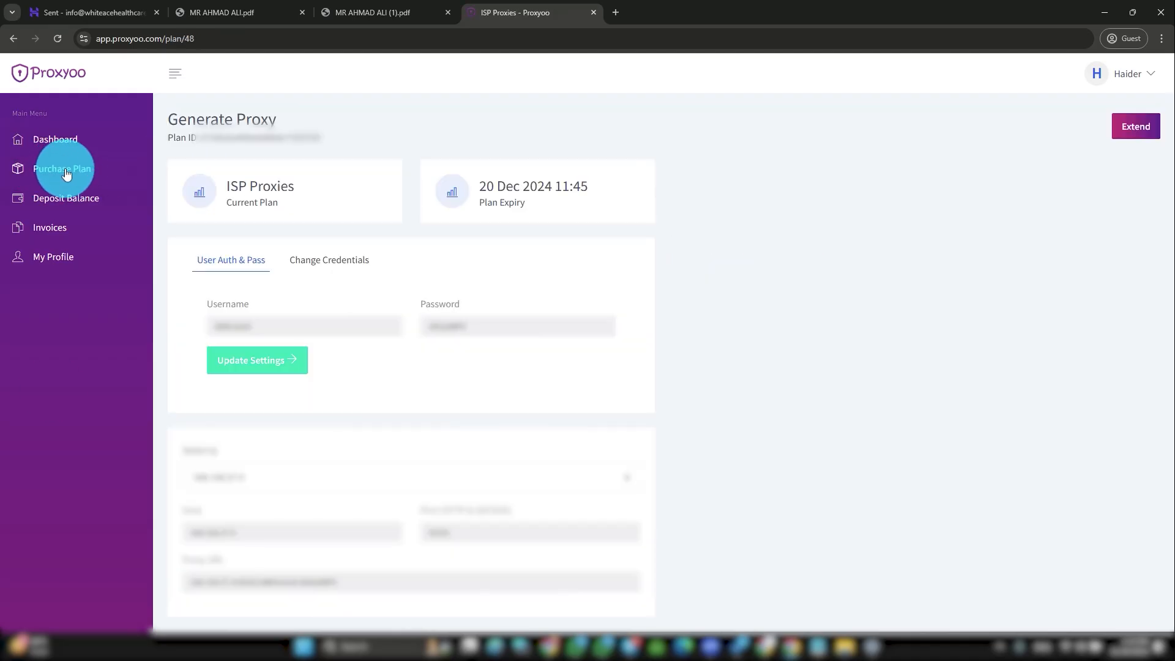
pyautogui.click(50, 139)
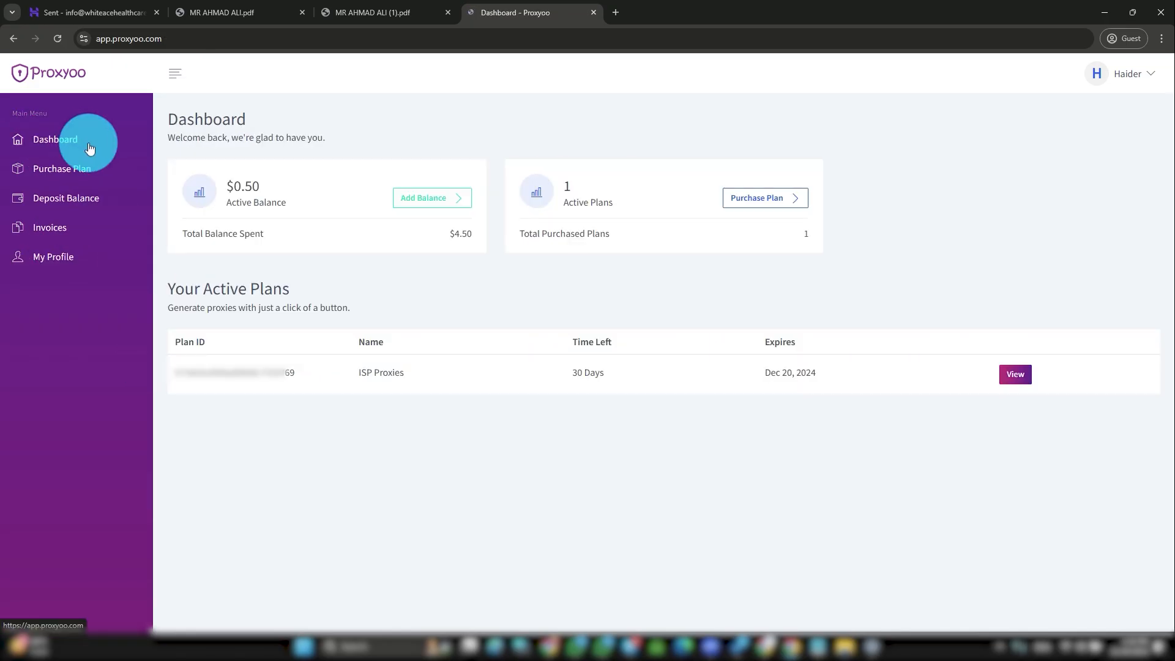
pyautogui.moveTo(172, 291); pyautogui.dragTo(310, 288)
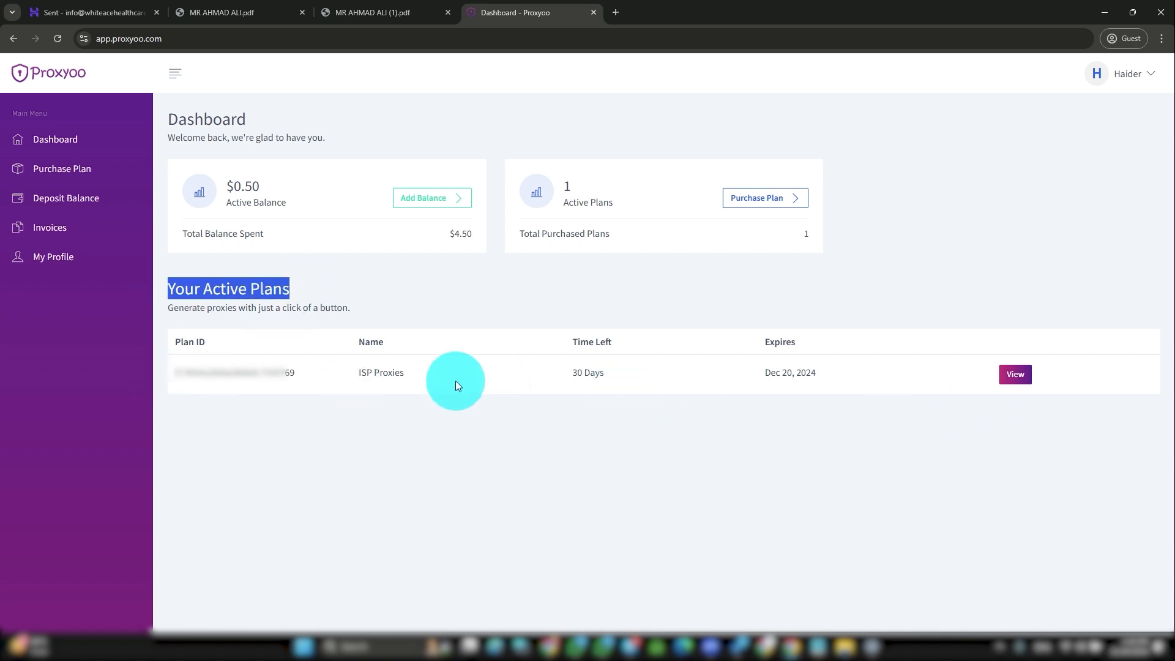
pyautogui.click(1015, 373)
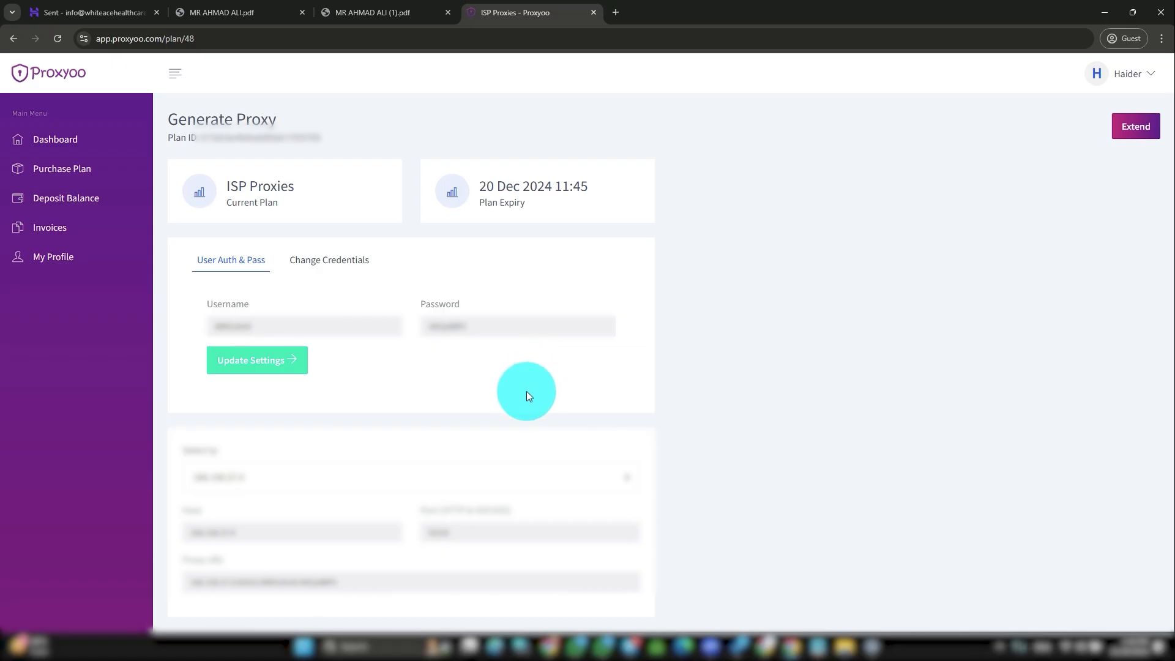
# Step: Set the proxy type to SOCKS under Change Credentials
pyautogui.click(468, 477)
pyautogui.click(471, 502)
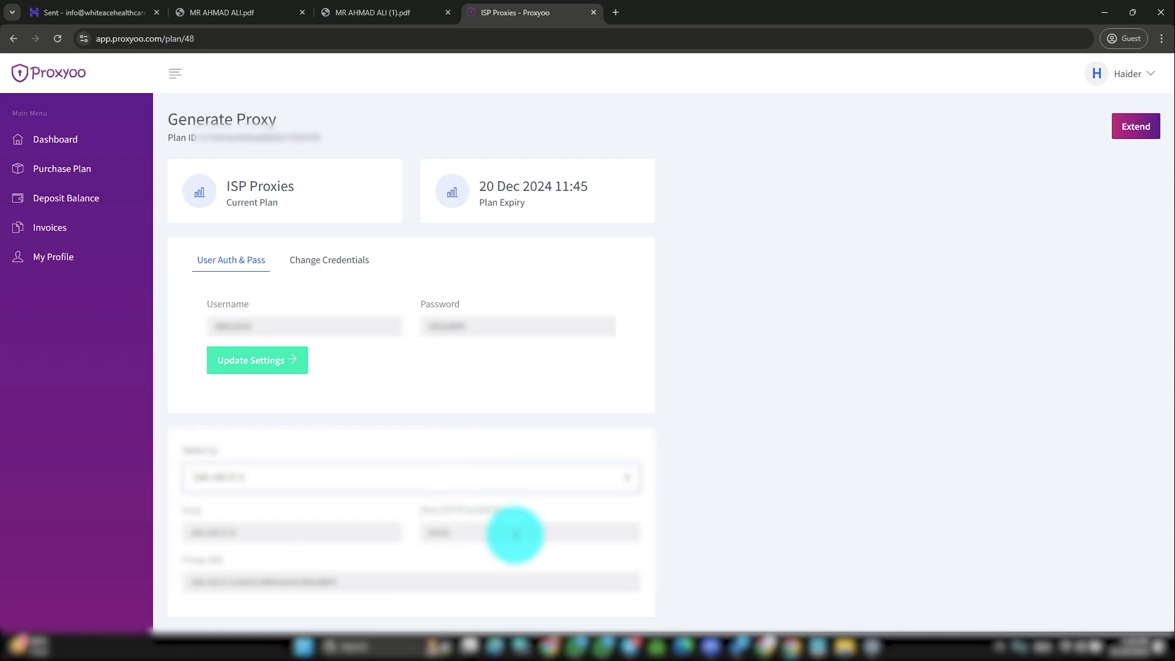
pyautogui.click(331, 267)
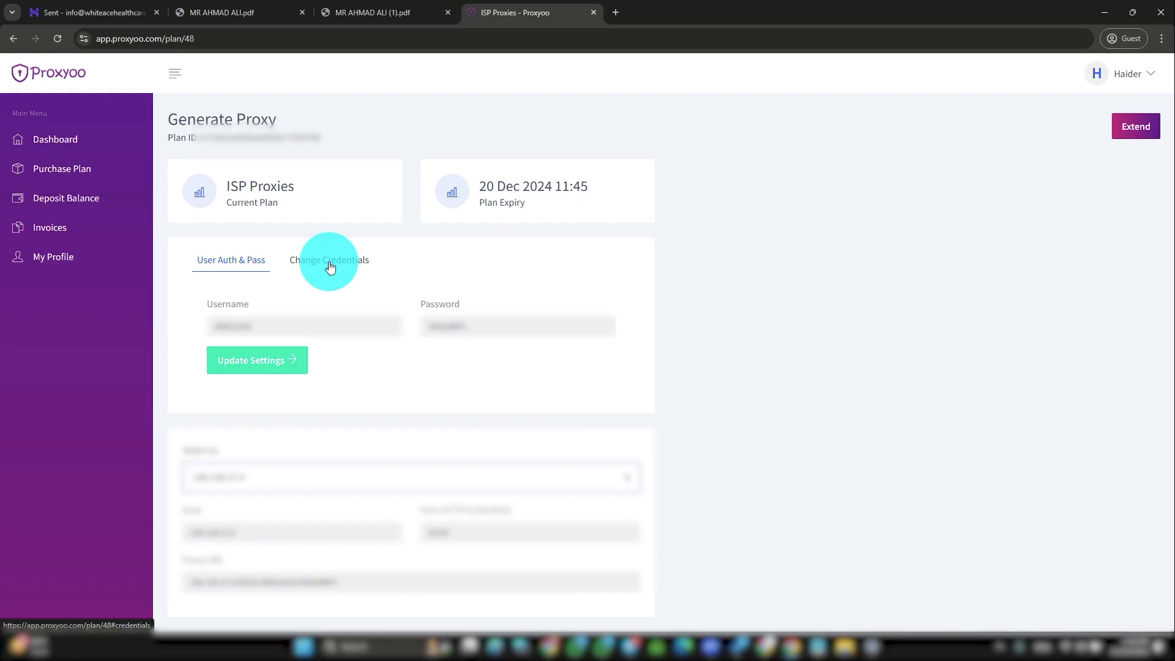
pyautogui.click(337, 330)
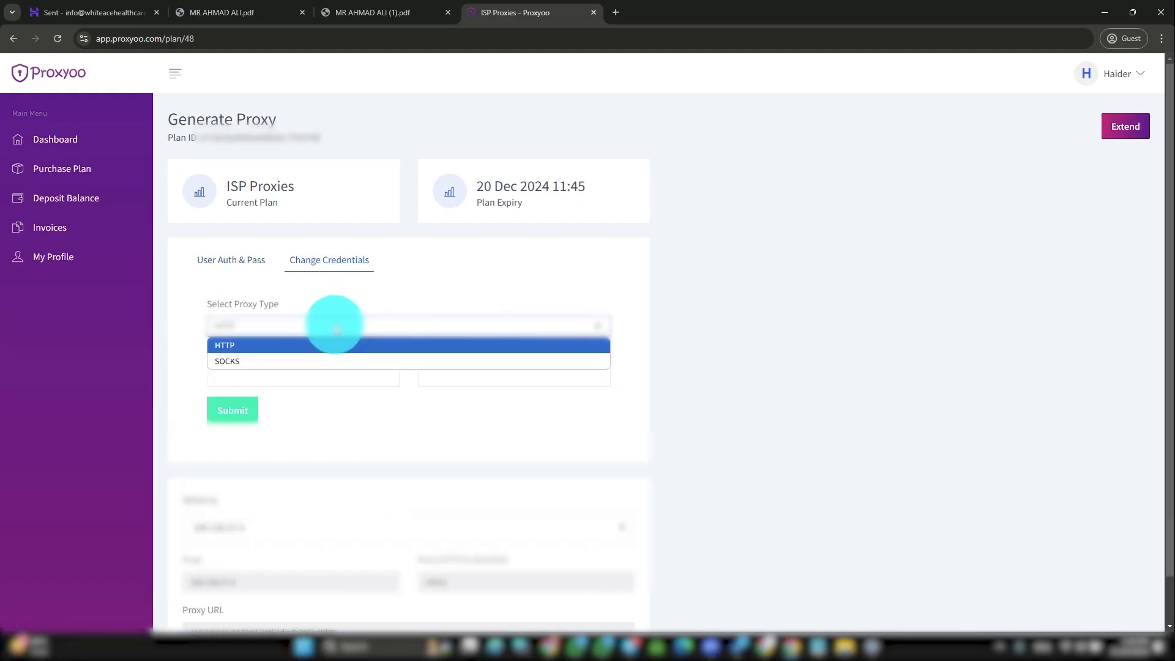
pyautogui.click(333, 360)
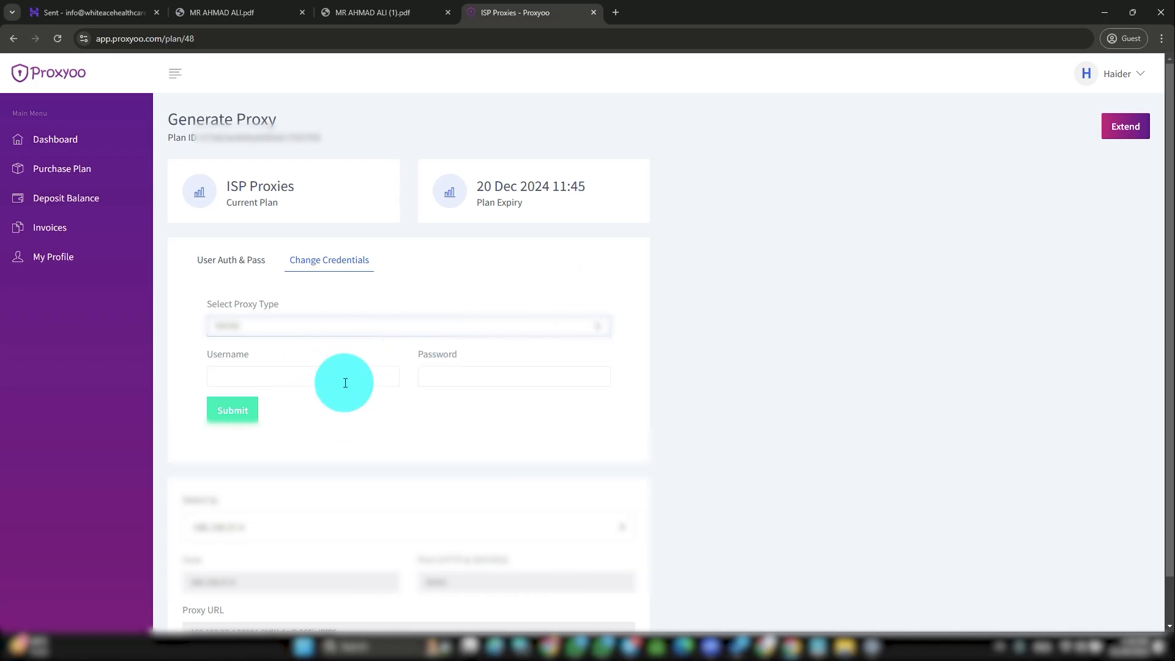
# Step: Copy the plan's proxy URL to the clipboard
pyautogui.scroll(-1, 367, 367)
pyautogui.moveTo(181, 559); pyautogui.dragTo(228, 562)
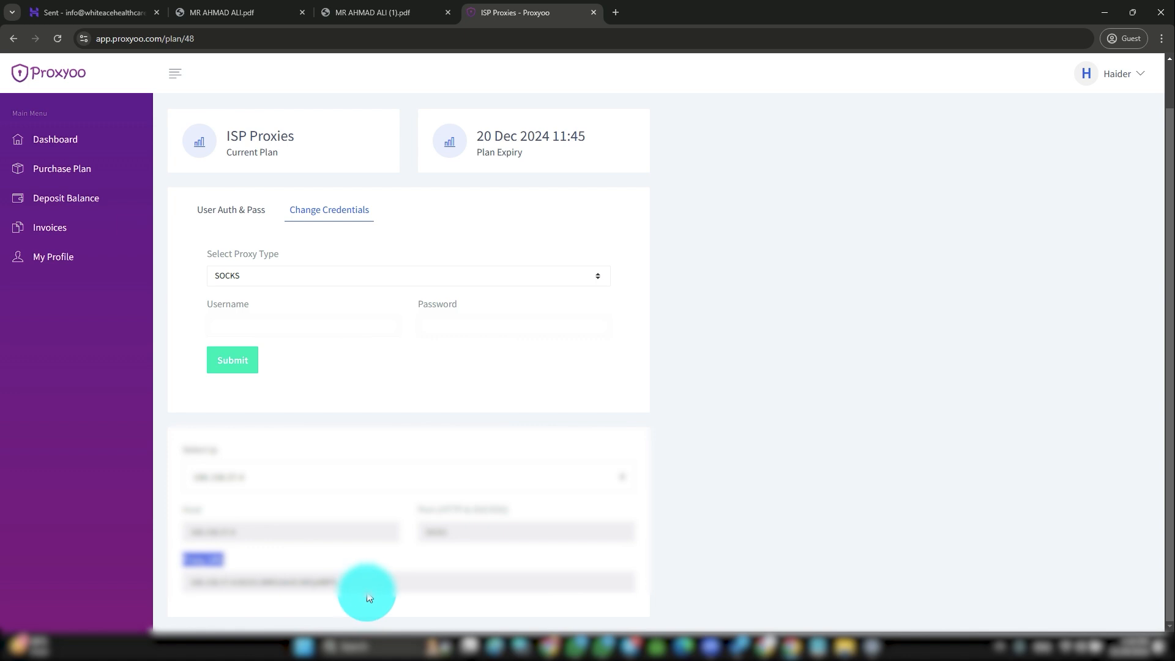
pyautogui.moveTo(337, 581); pyautogui.dragTo(180, 587)
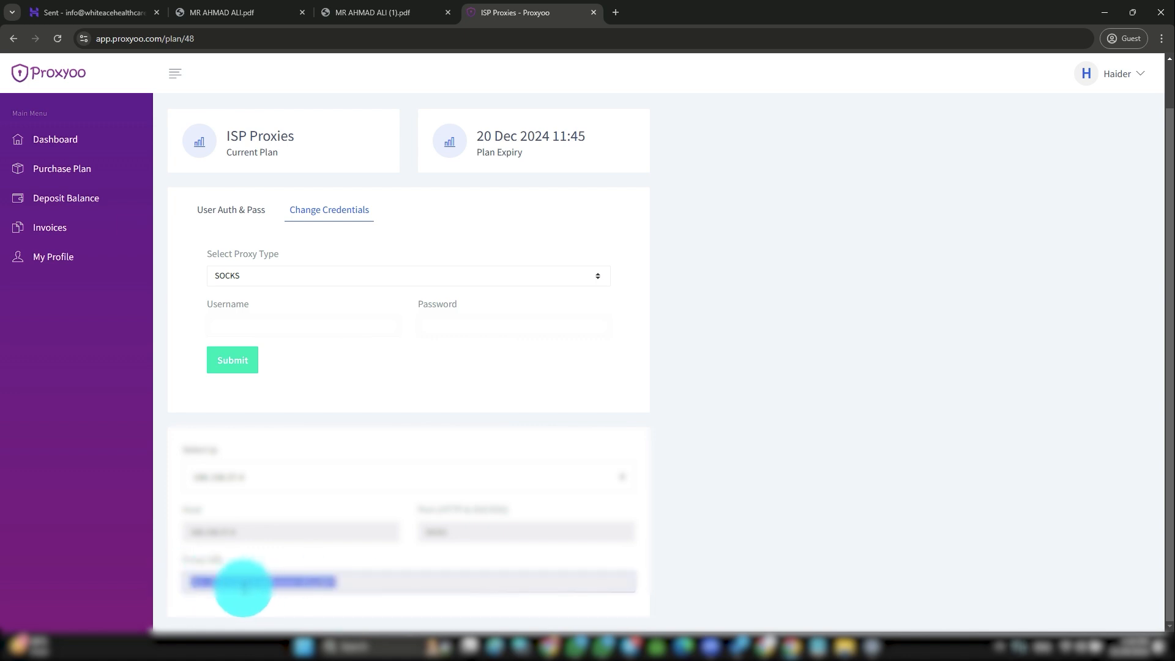
pyautogui.rightClick(243, 582)
pyautogui.click(293, 445)
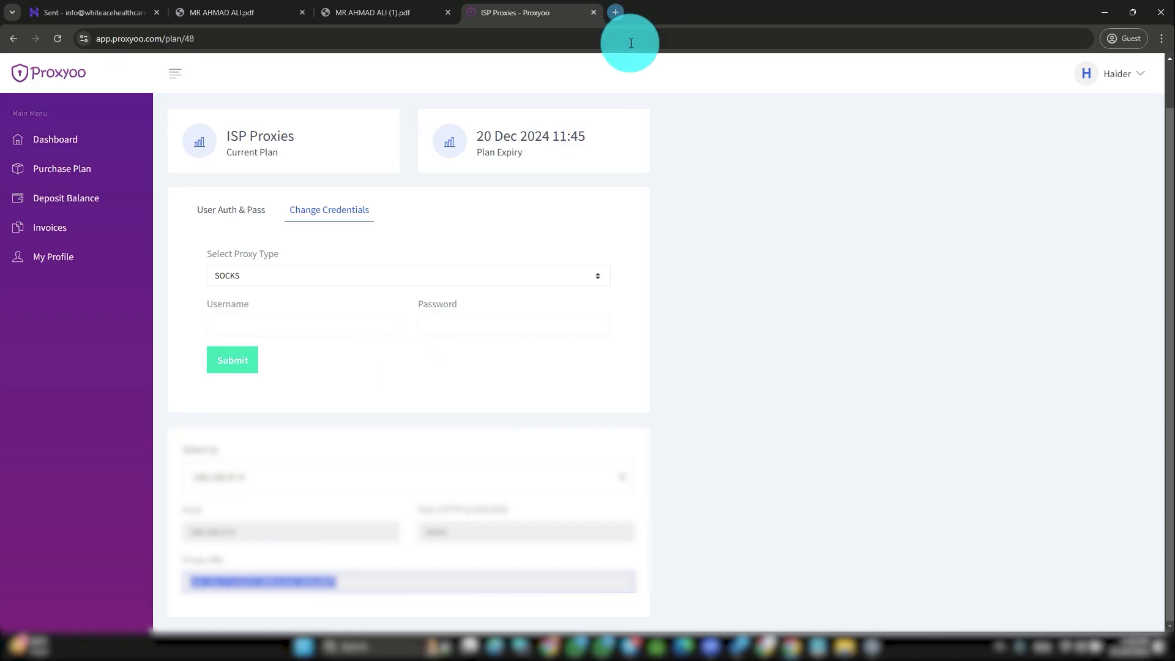
# Step: Search Google for 'incognaton' in a new tab and open the Incogniton download page (version 4.3.0.0)
pyautogui.hotkey('ctrl', 't')
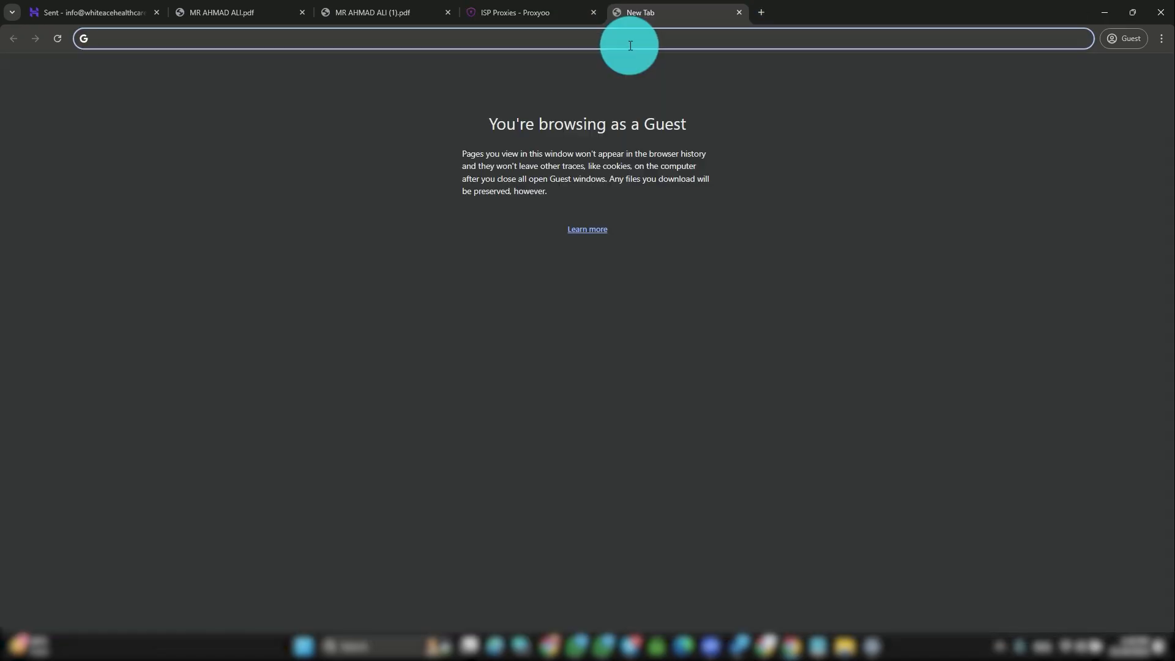
pyautogui.write('incognaton')
pyautogui.press('Return')
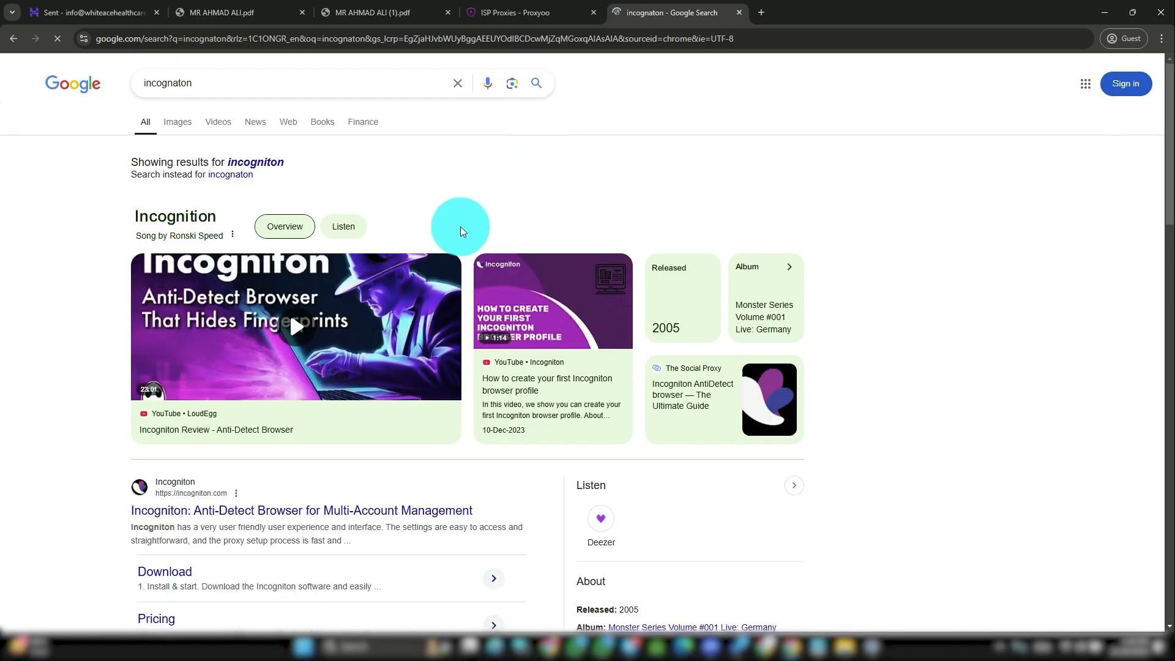
pyautogui.scroll(-4, 214, 342)
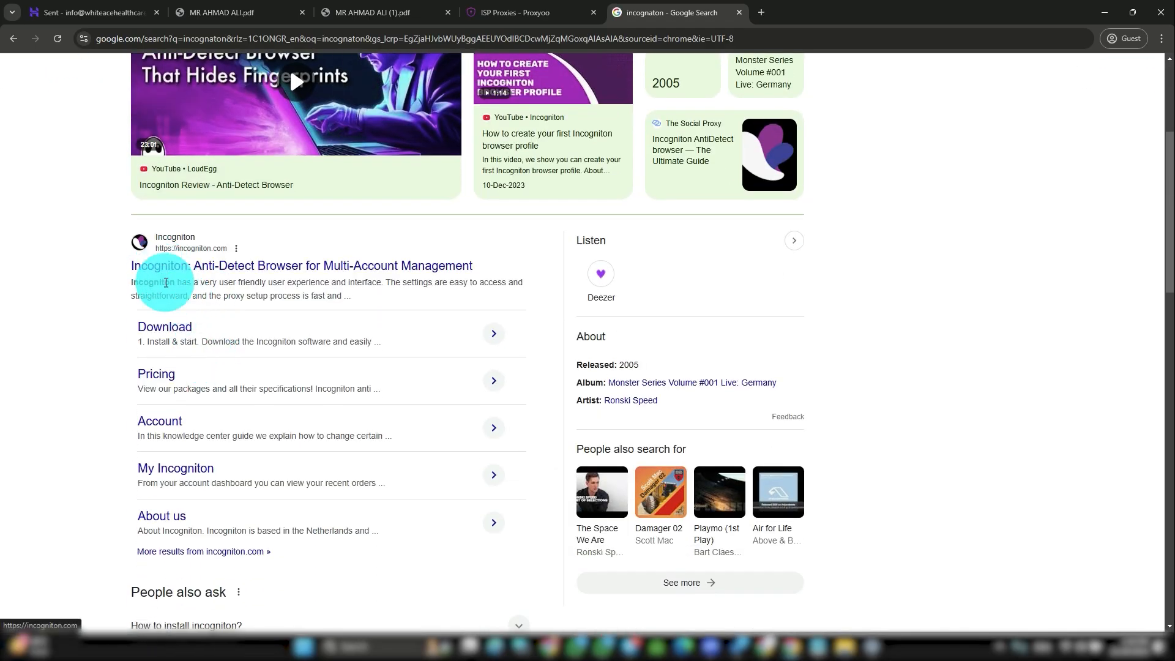
pyautogui.click(164, 327)
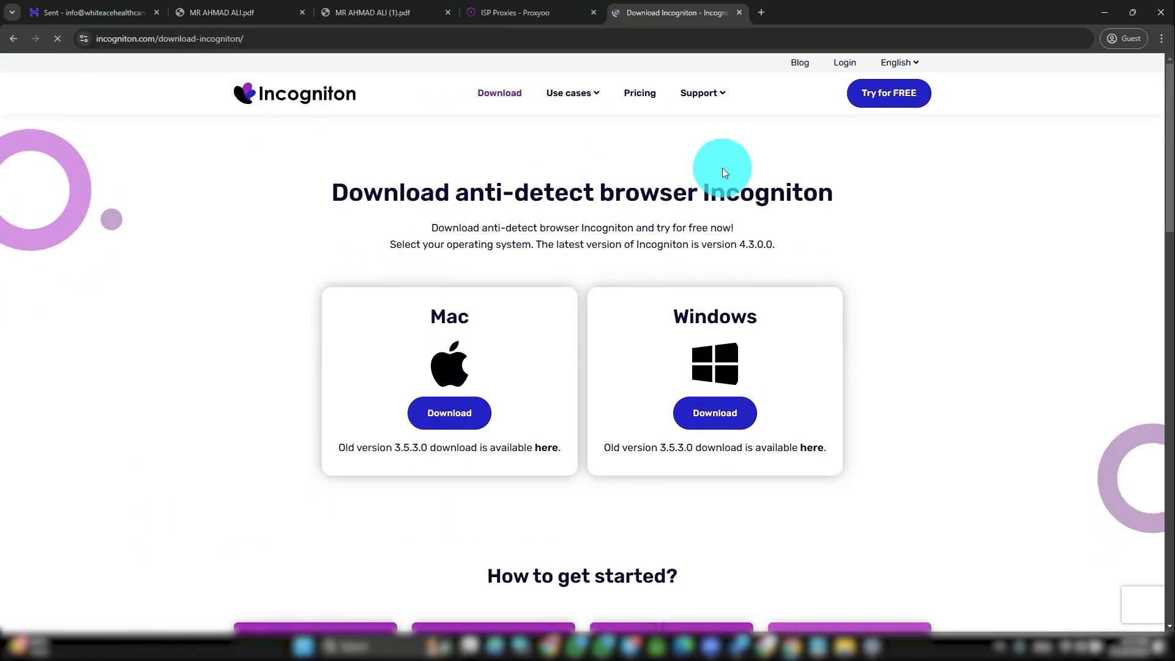
# Step: Add the free Incogniton – Base package ($0.00 every 6 years) to the cart from the Pricing page
pyautogui.click(888, 105)
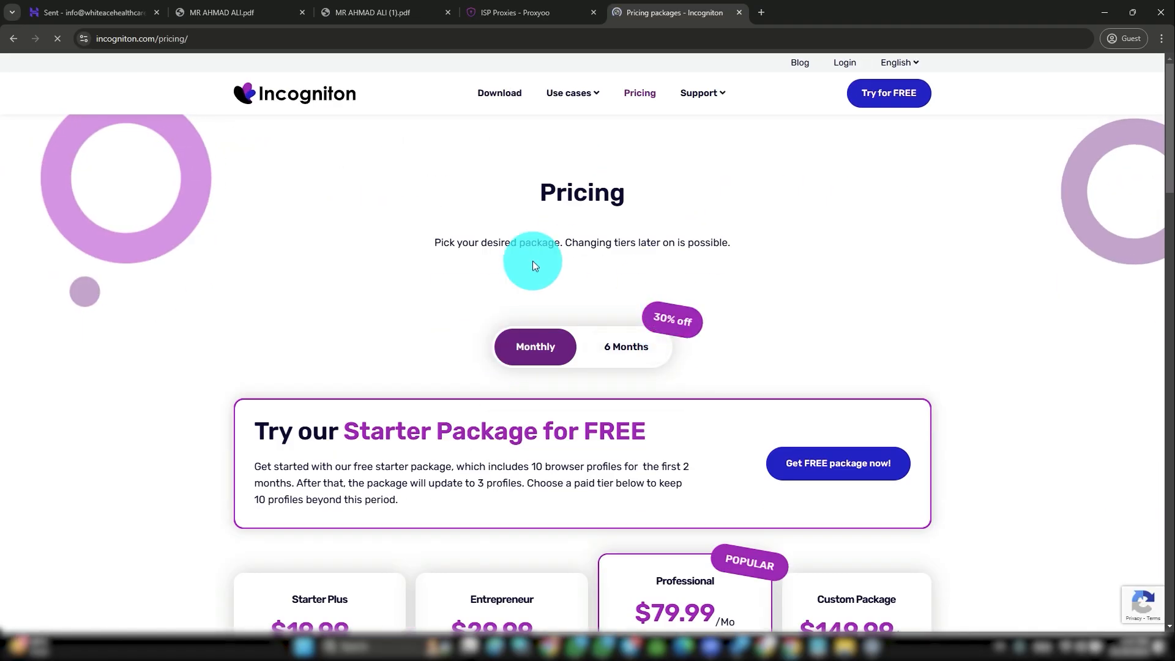
pyautogui.scroll(-2, 845, 353)
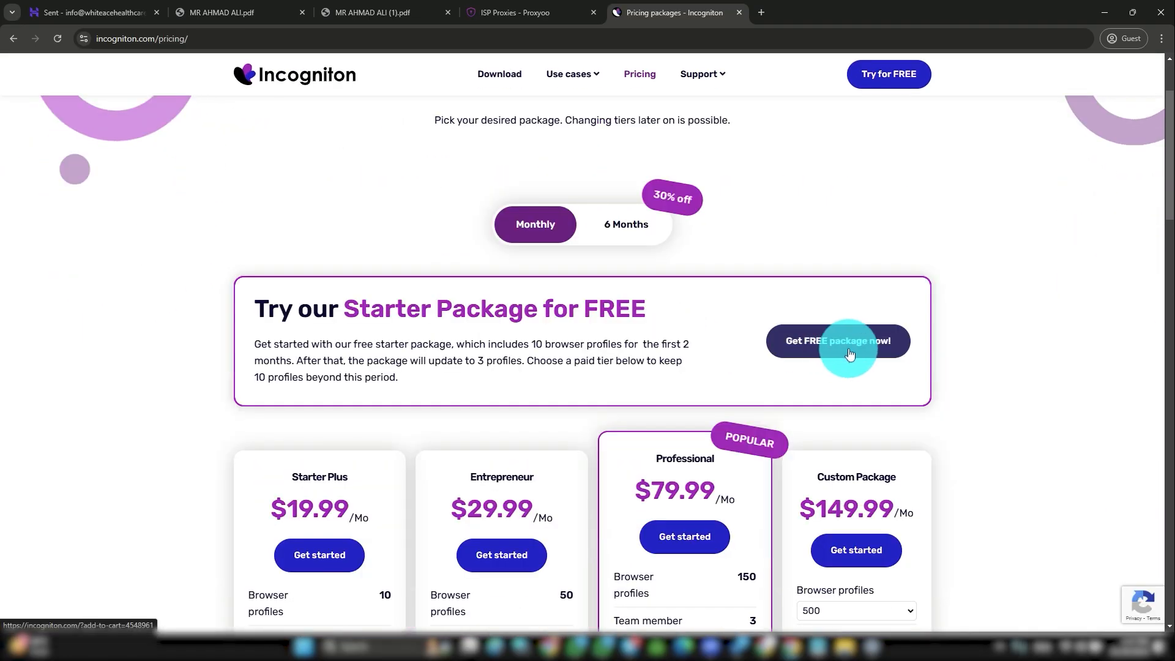
pyautogui.moveTo(267, 309); pyautogui.dragTo(826, 341)
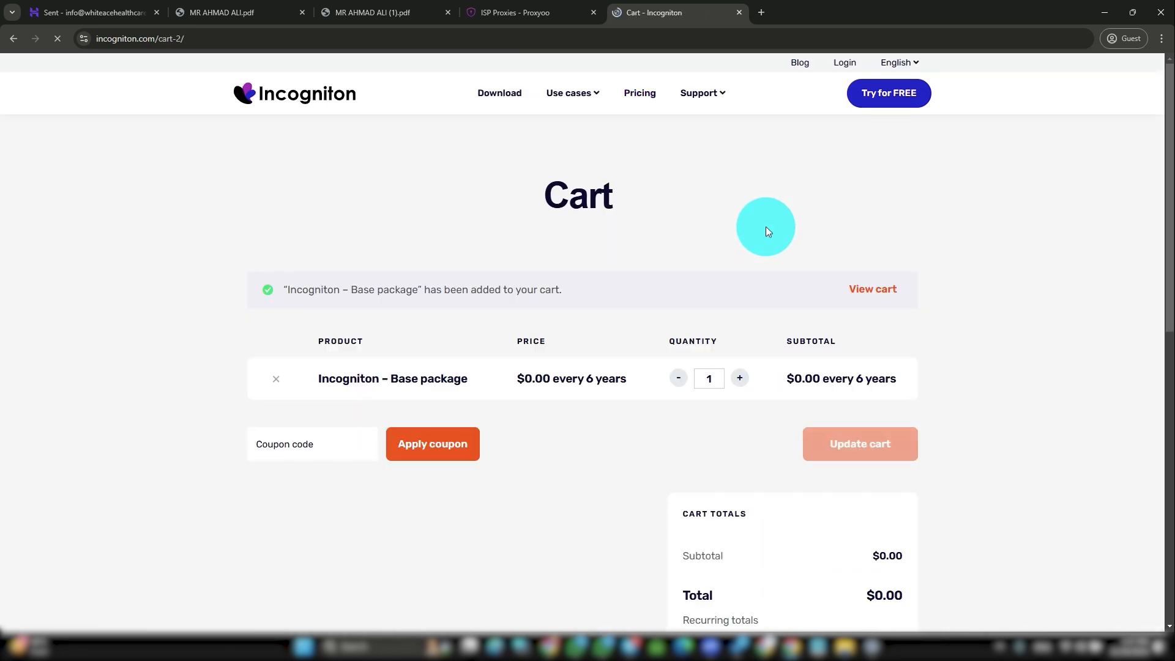
pyautogui.scroll(-5, 757, 234)
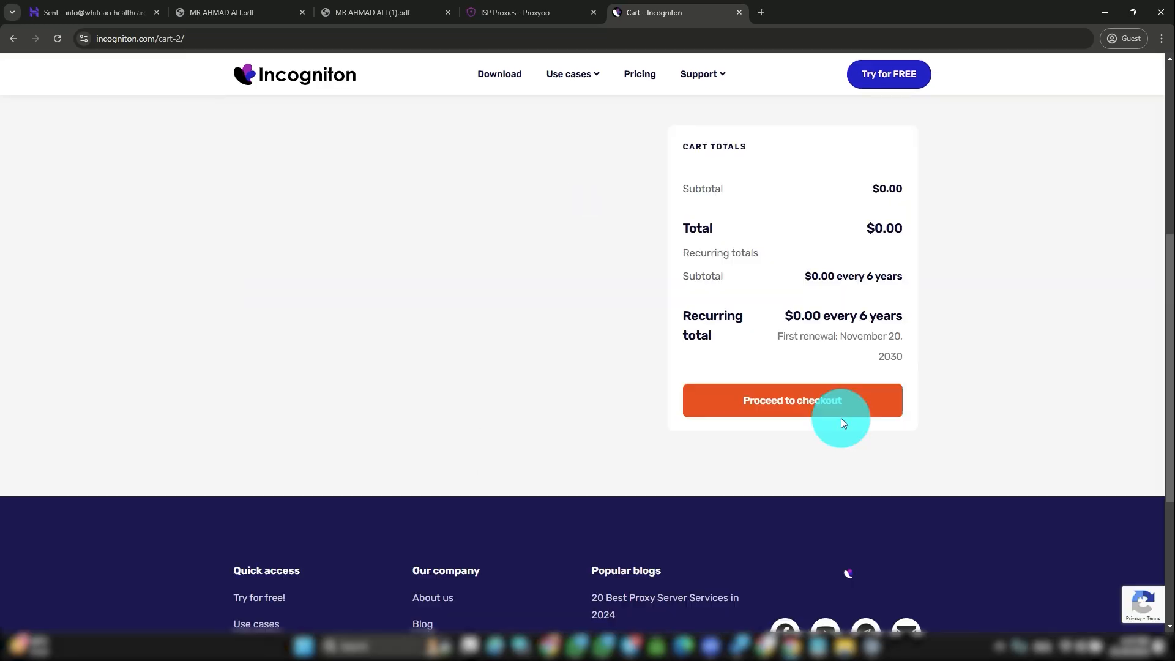
# Step: Go to checkout, complete the billing and account details, accept the terms, and submit the free order
pyautogui.click(788, 410)
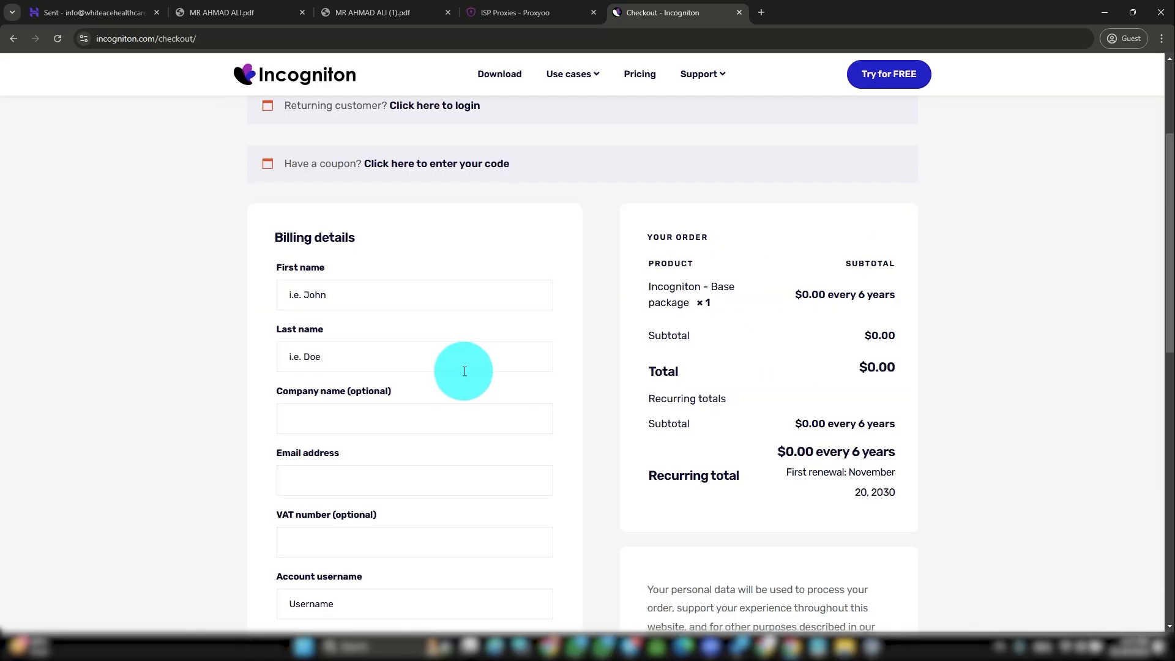
pyautogui.scroll(-4, 460, 372)
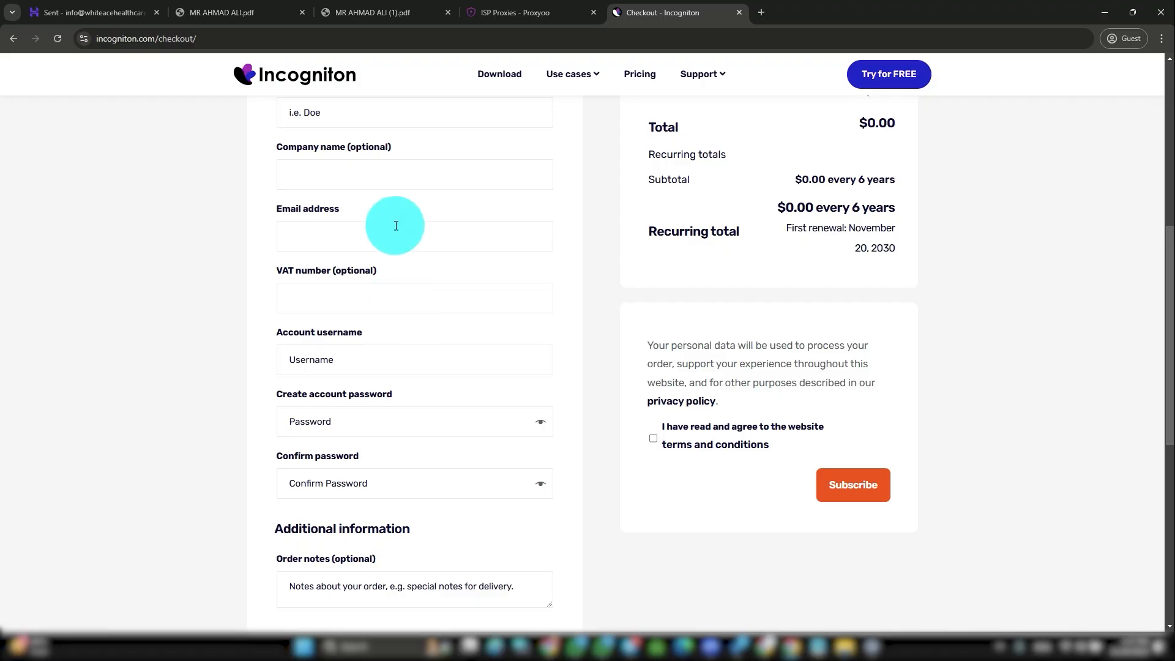
pyautogui.scroll(-2, 395, 392)
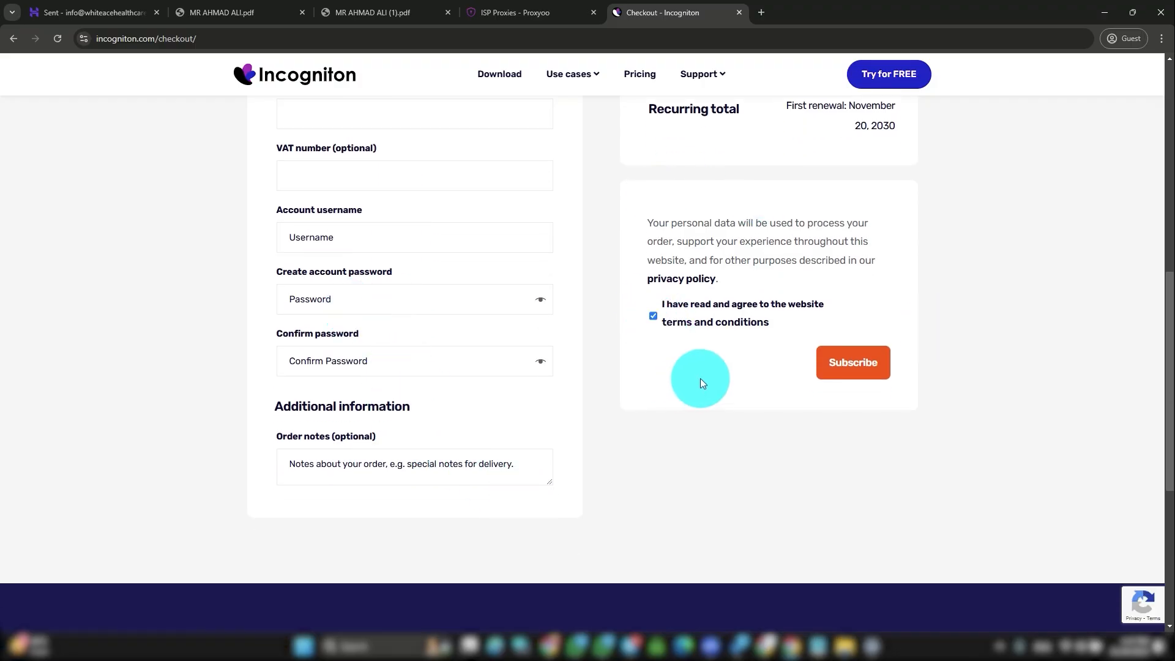
pyautogui.scroll(4, 710, 364)
pyautogui.scroll(5, 593, 263)
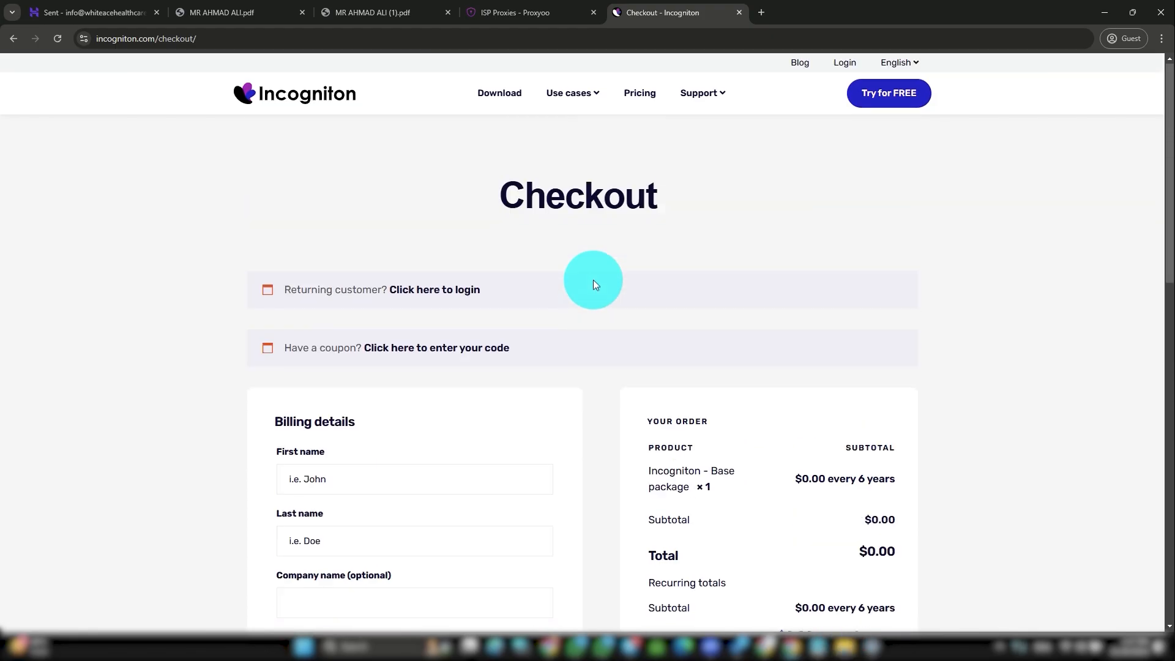
pyautogui.scroll(-3, 428, 318)
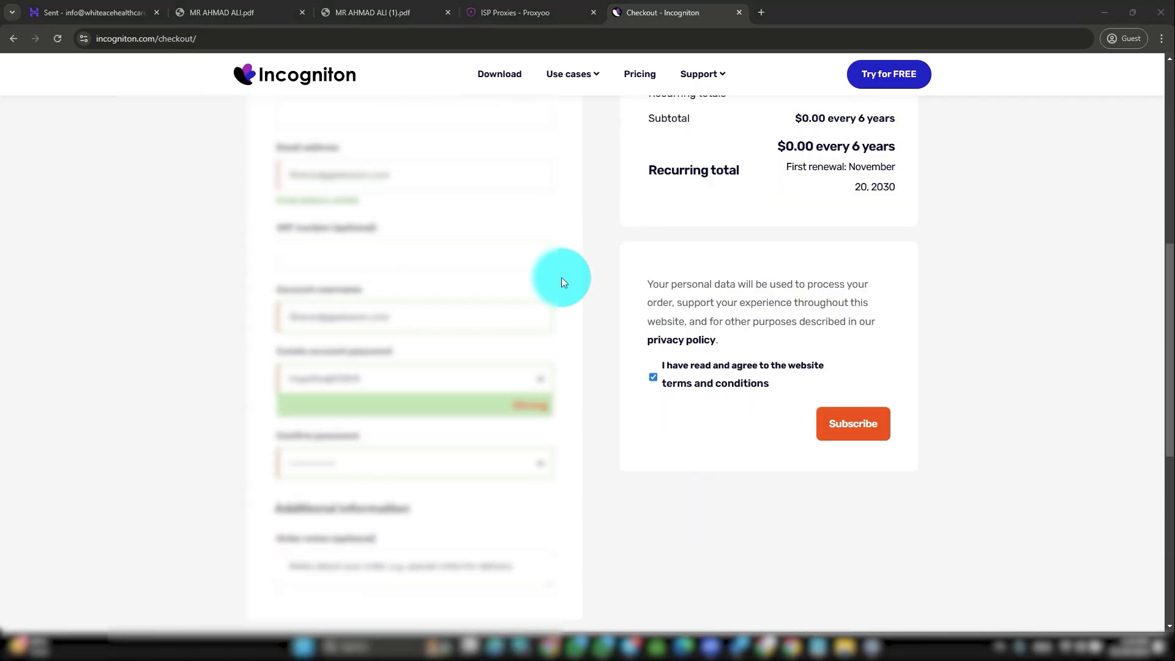
pyautogui.scroll(8, 560, 278)
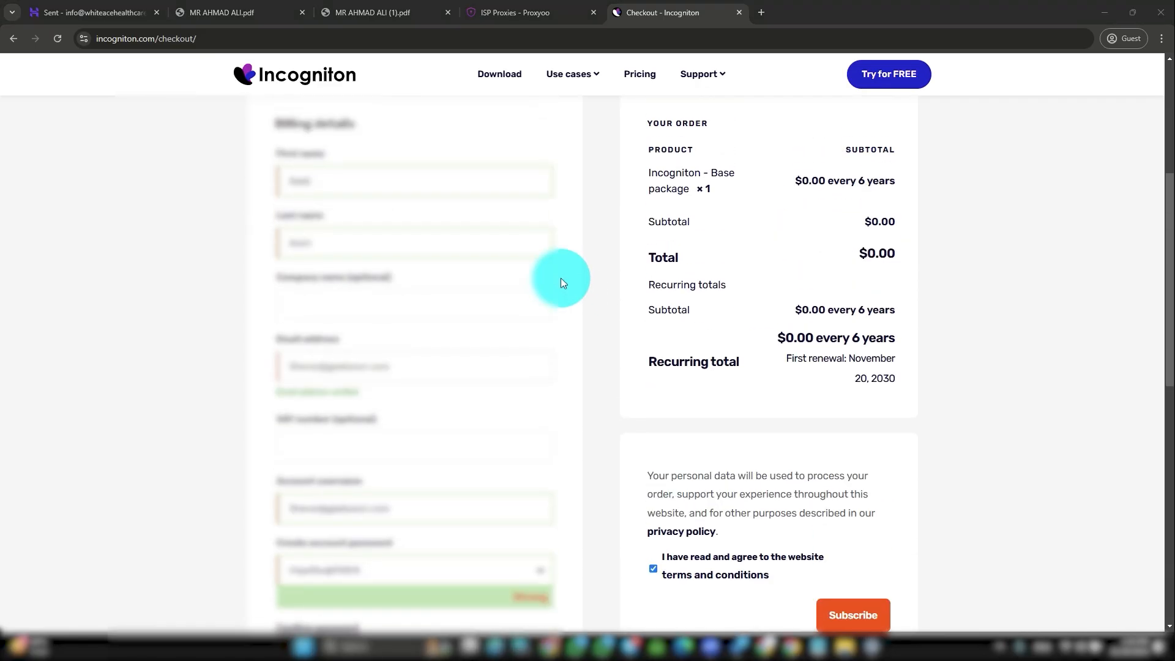
pyautogui.scroll(-3, 560, 287)
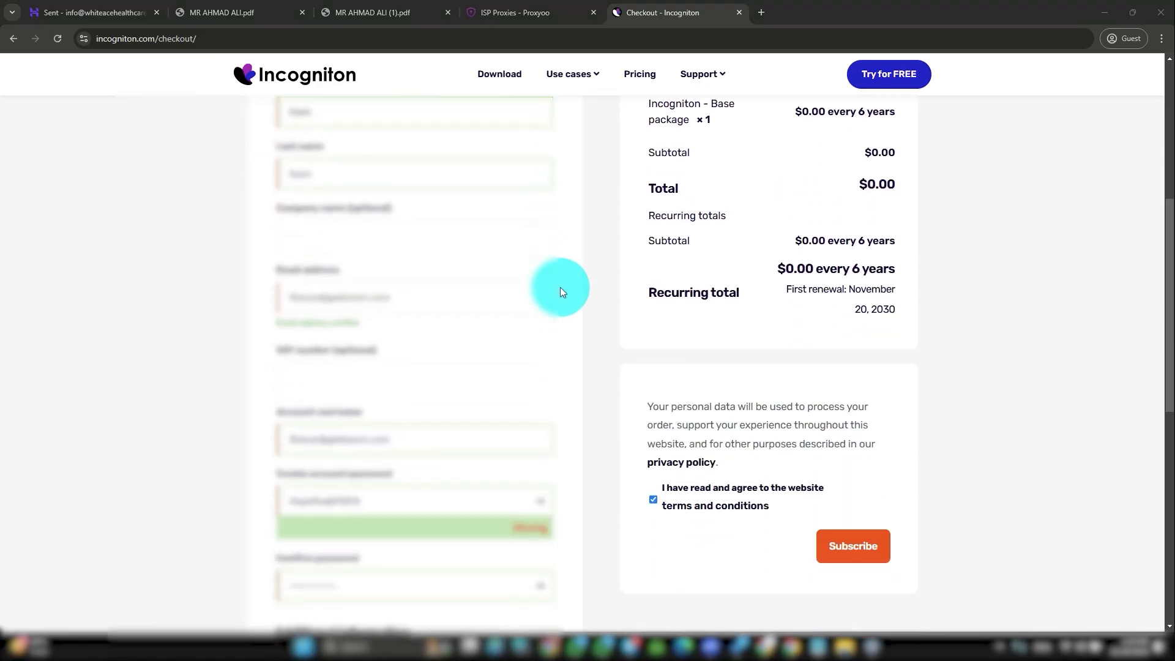
pyautogui.scroll(-2, 560, 288)
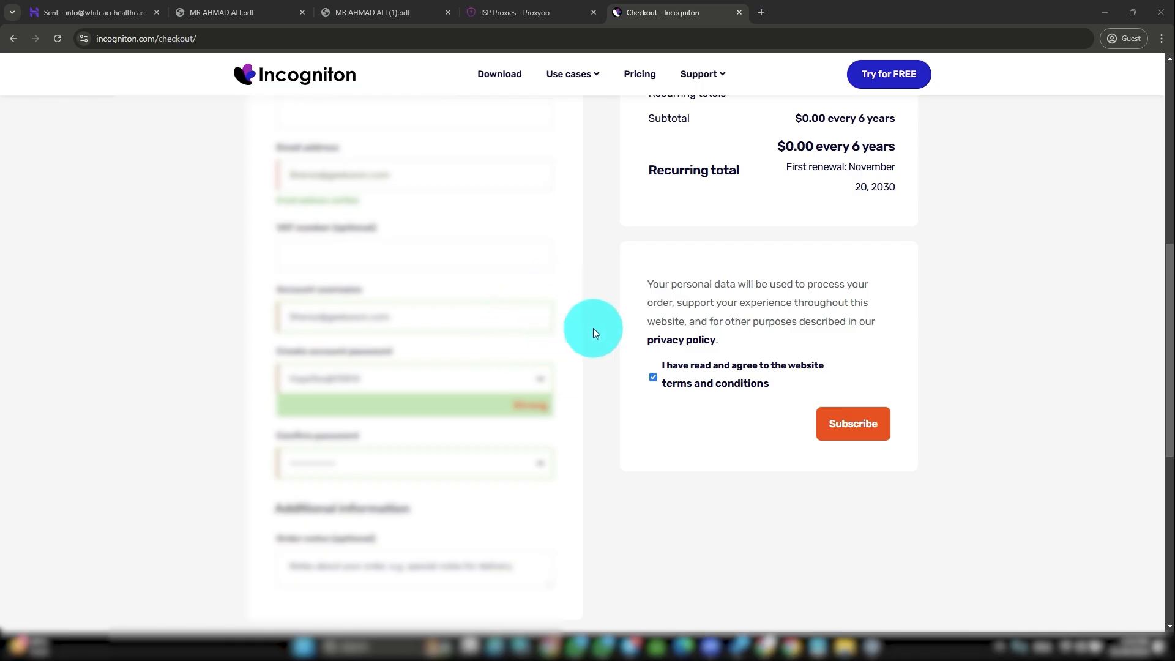
pyautogui.scroll(-2, 591, 322)
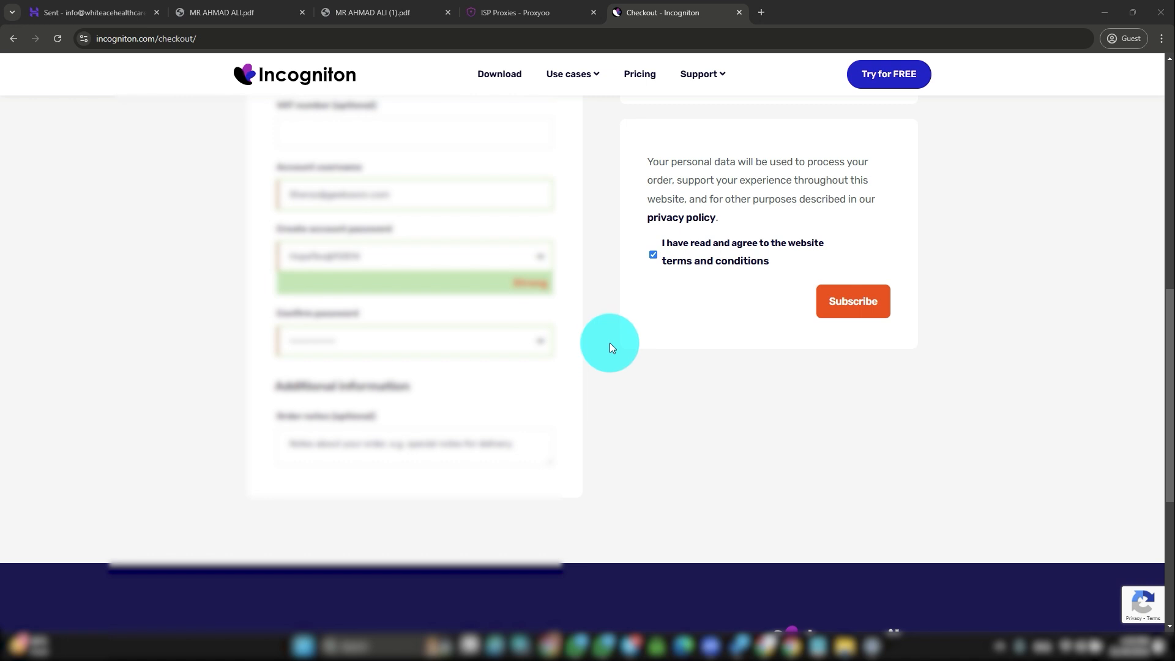
pyautogui.scroll(3, 571, 299)
pyautogui.scroll(-2, 571, 298)
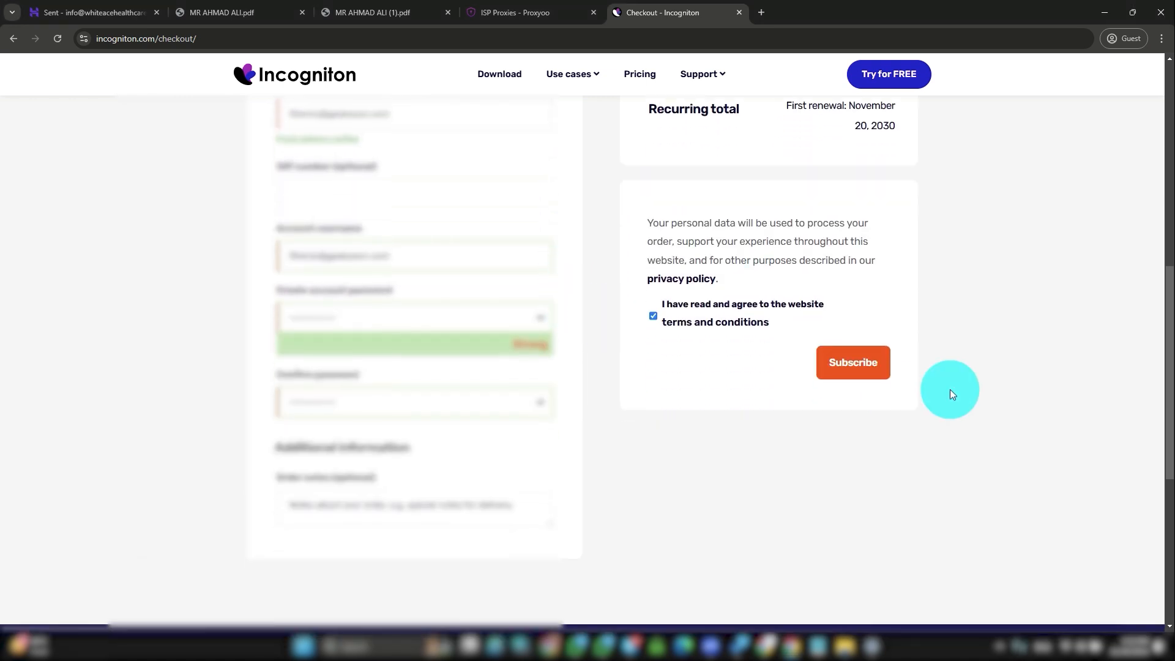
pyautogui.click(851, 369)
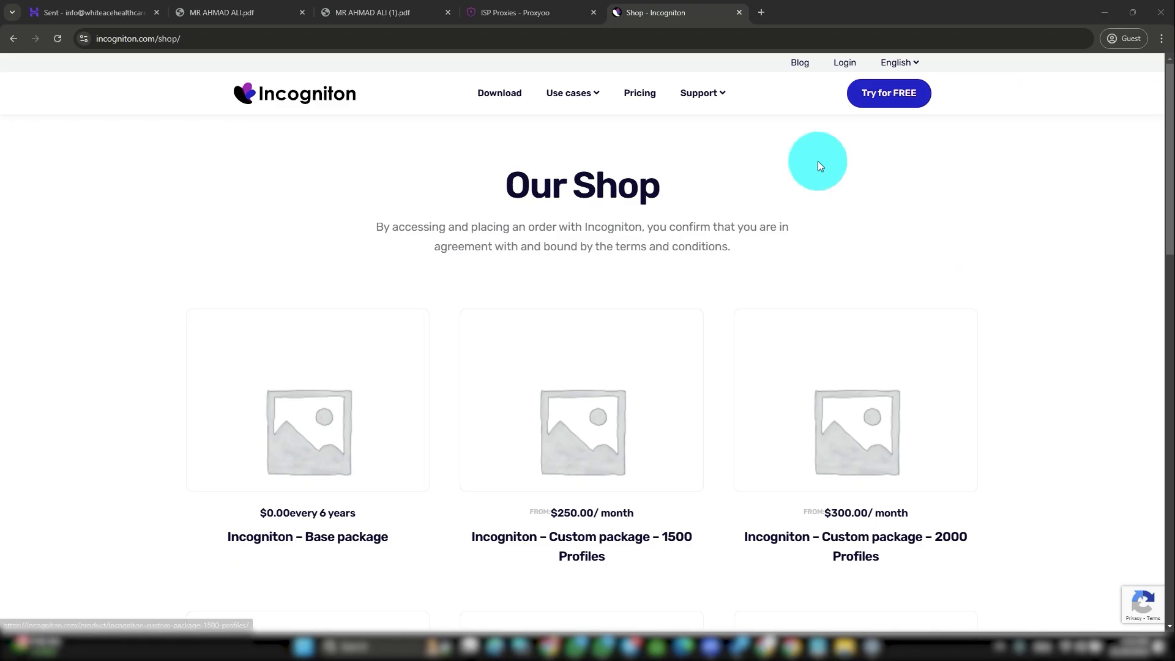
# Step: Go from the Shop page back to the Incogniton download page via the Download link
pyautogui.scroll(-4, 719, 236)
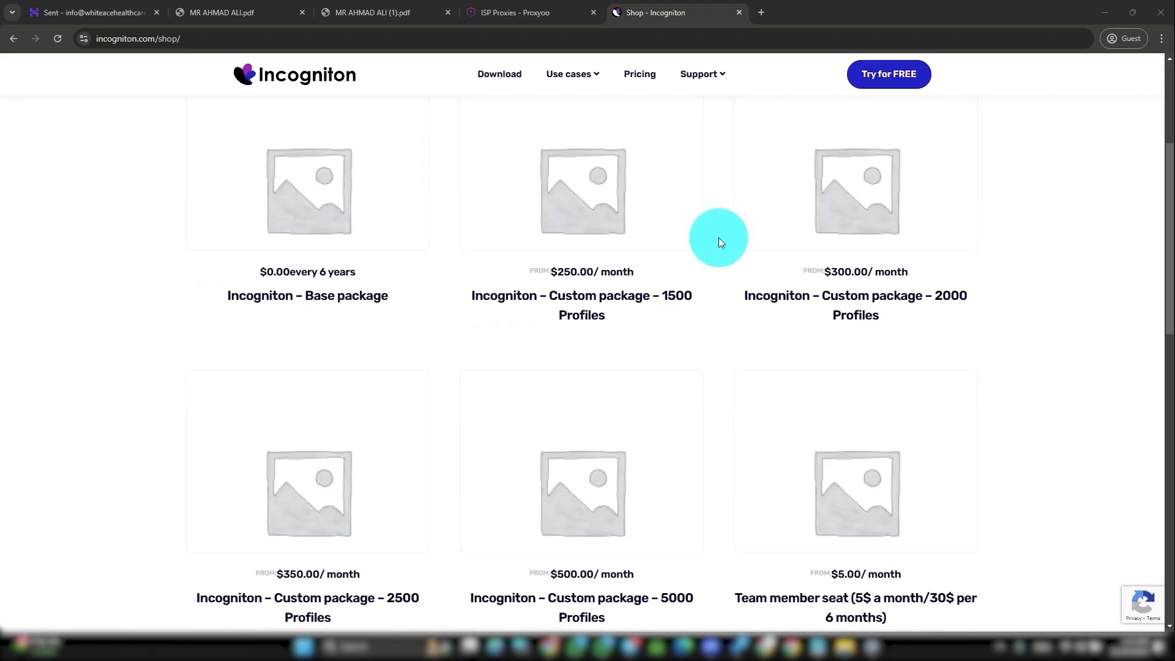
pyautogui.scroll(4, 718, 240)
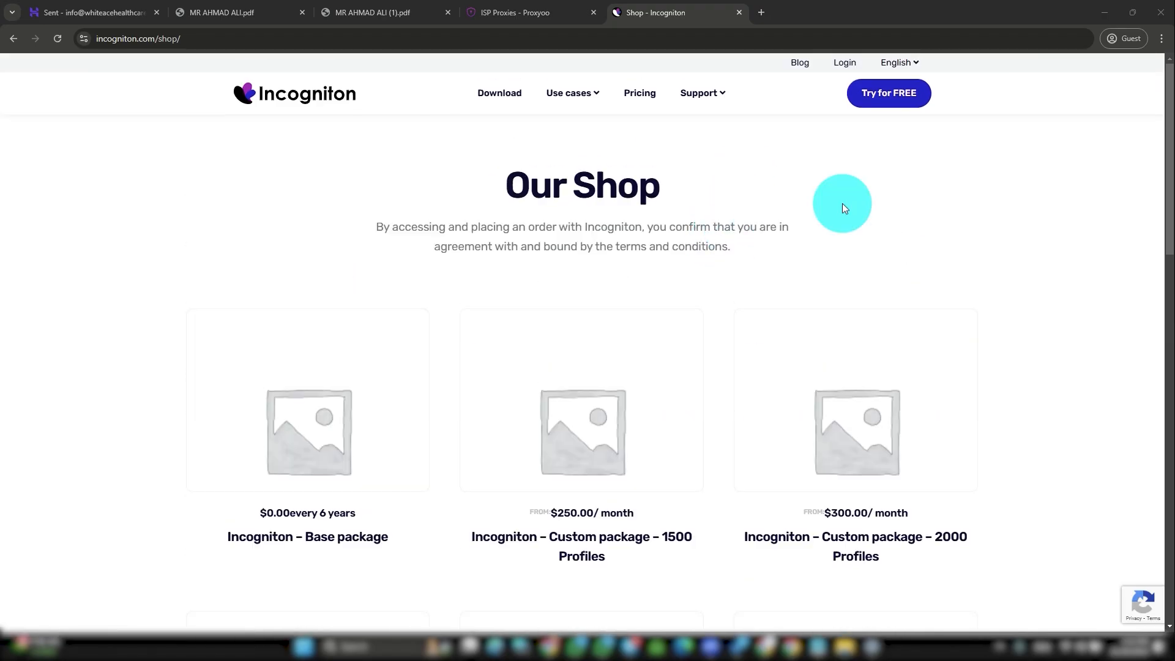
pyautogui.click(497, 97)
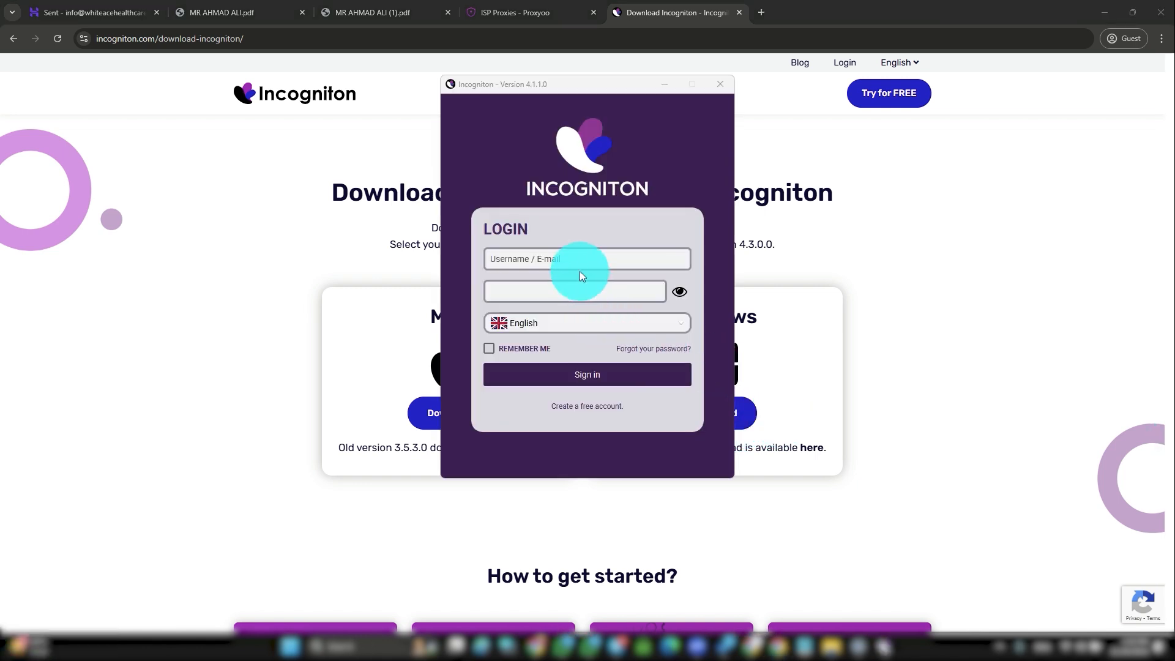
# Step: Sign in to the Incogniton app with the account e-mail and password, confirming the captcha
pyautogui.click(575, 260)
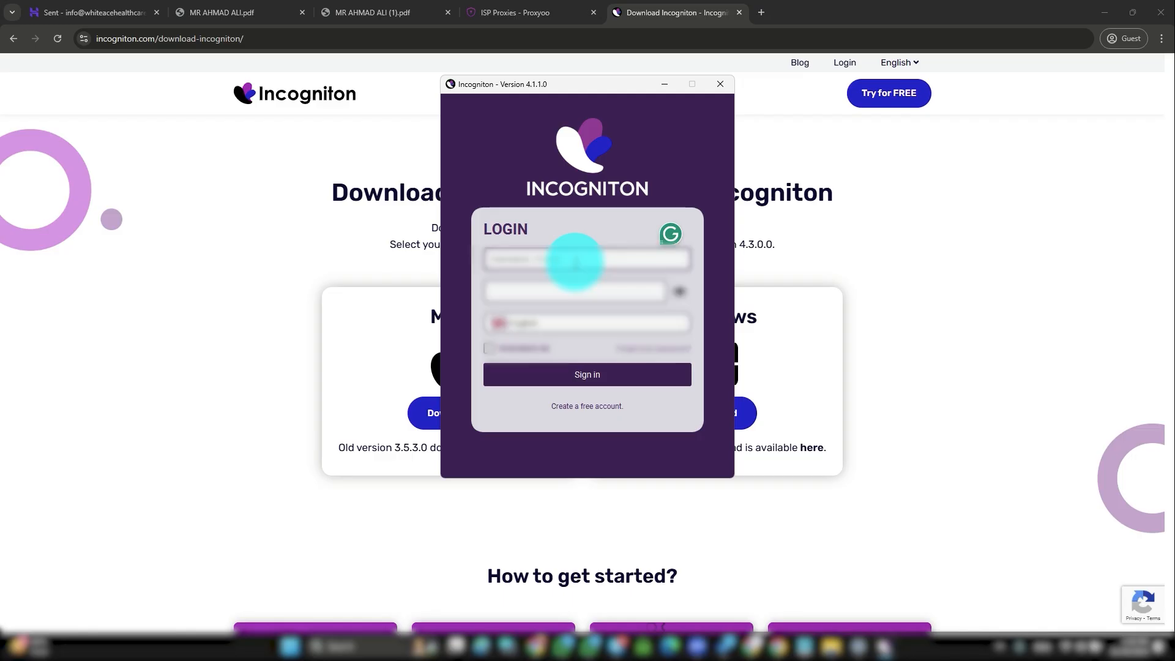
pyautogui.press('Return')
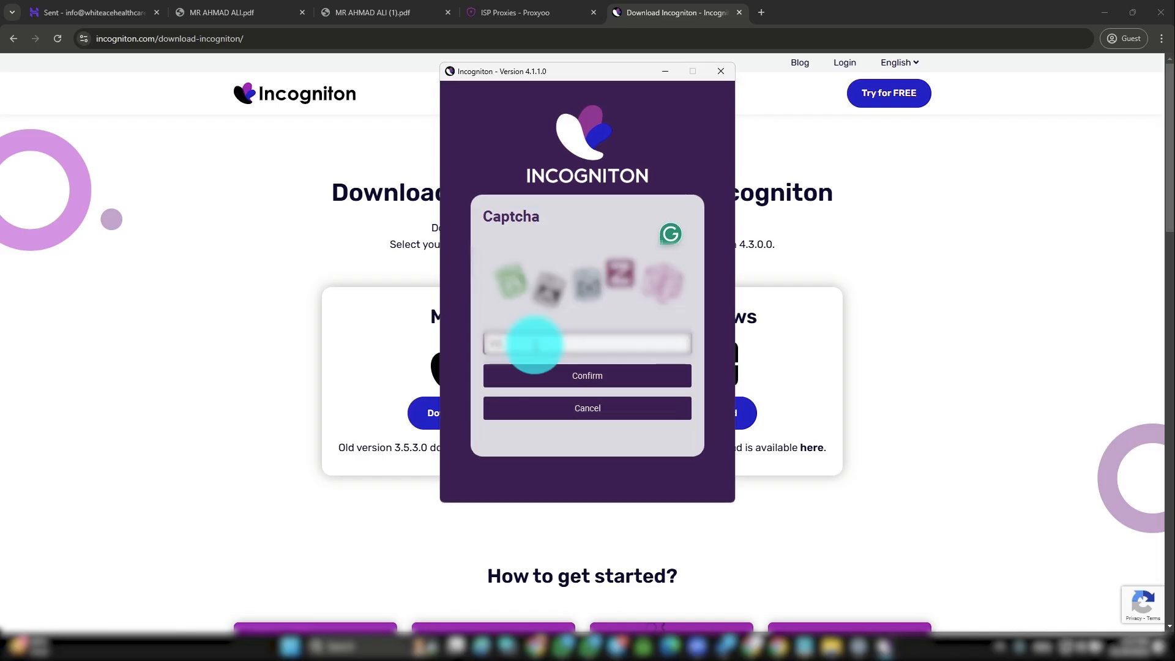
pyautogui.click(616, 383)
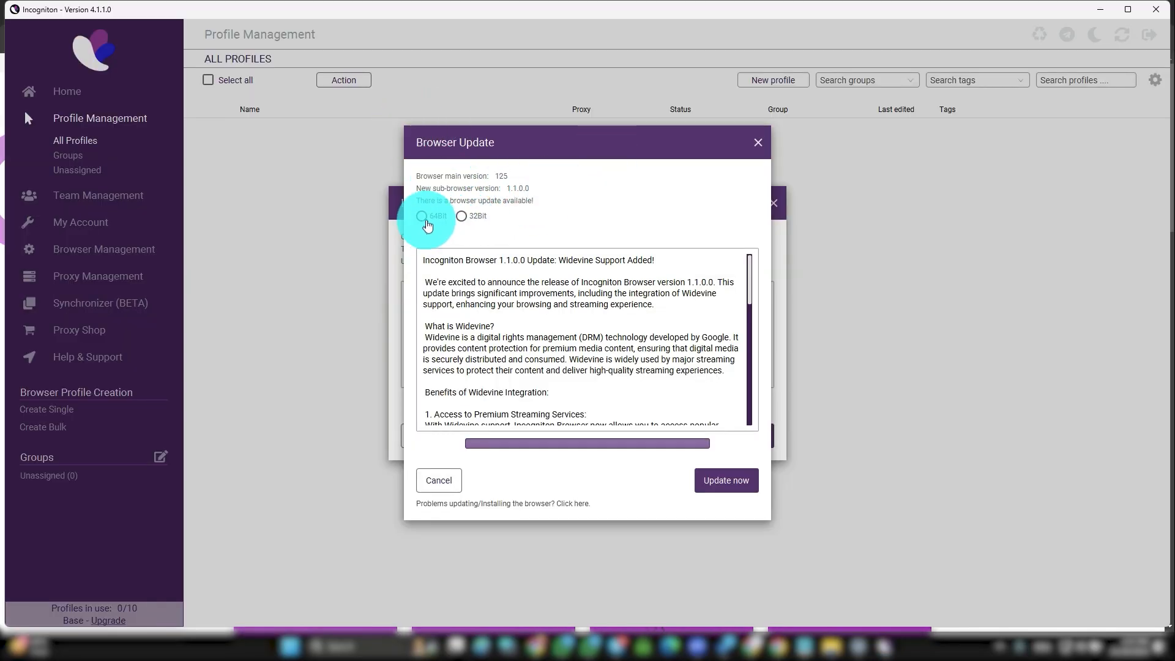
# Step: Select the 64Bit build, then cancel the browser update and close the Incogniton 4.3.0.0 update prompt
pyautogui.click(422, 218)
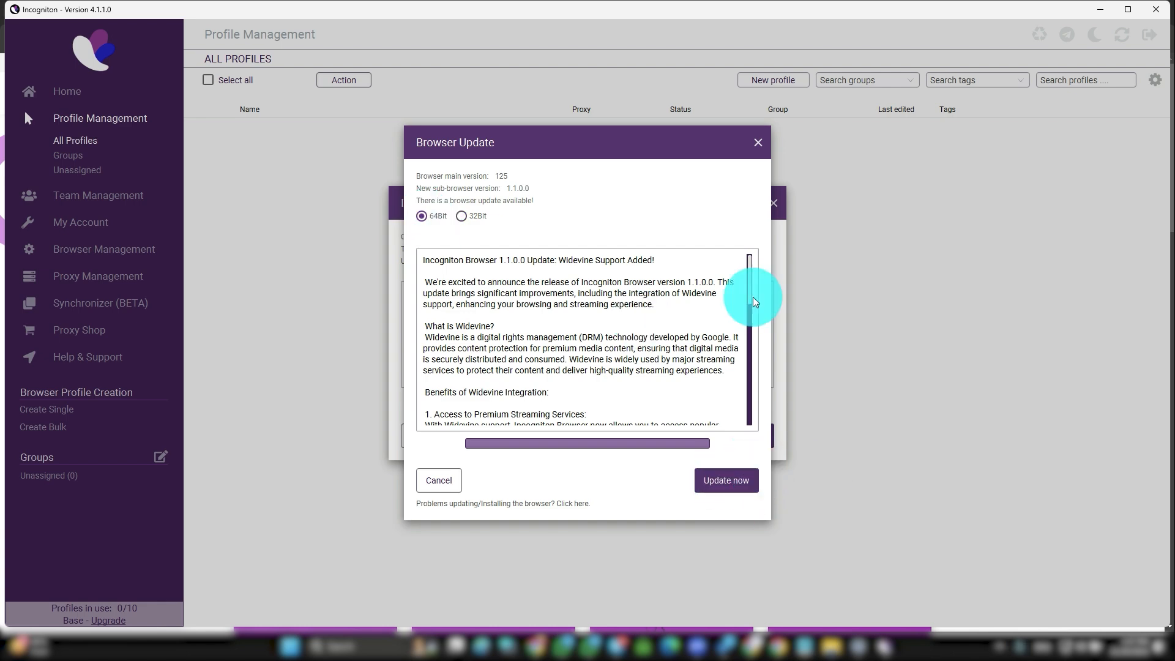
pyautogui.click(759, 146)
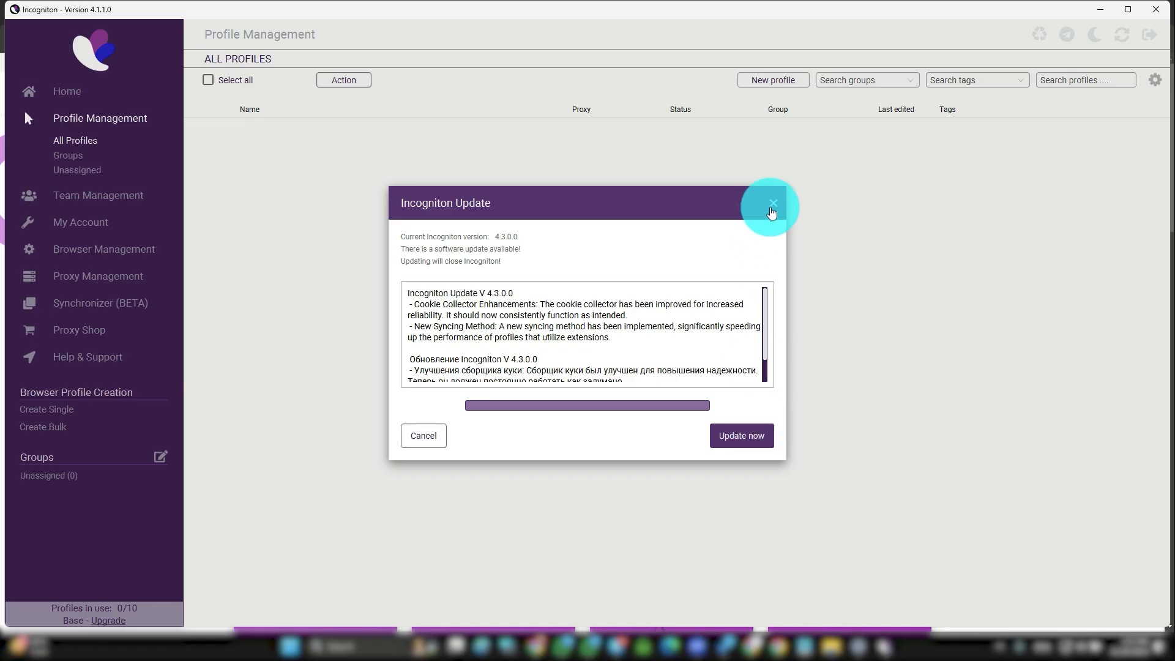
pyautogui.click(772, 208)
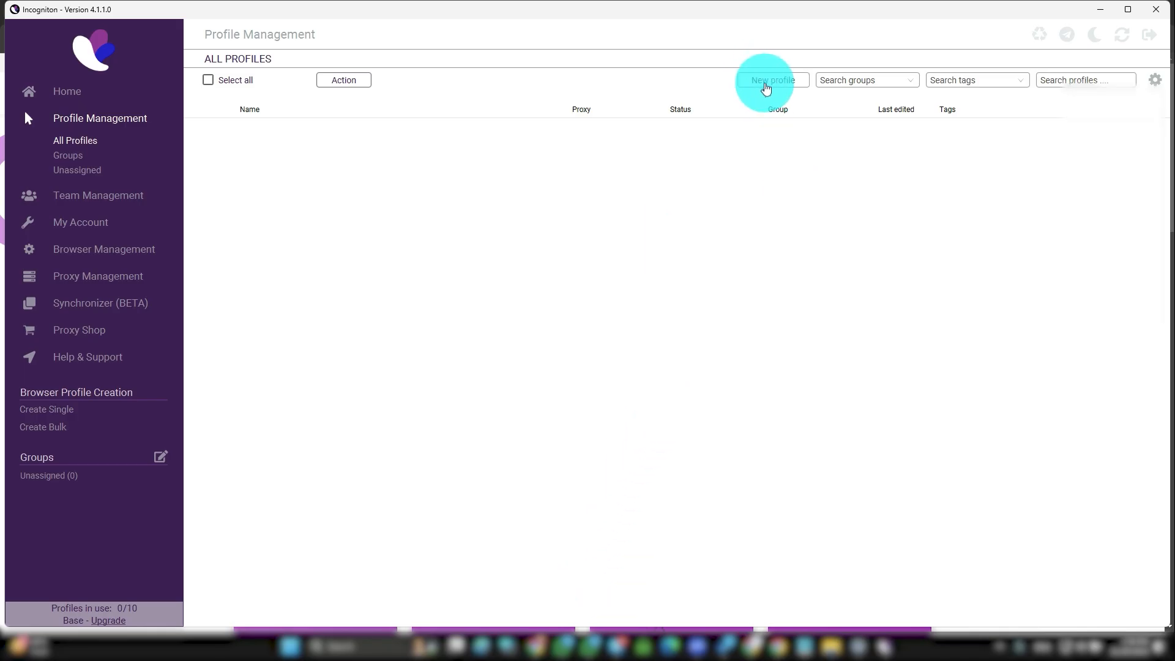
# Step: Create a new browser profile and replace the default name 'New Profile' with a pasted custom name
pyautogui.click(766, 89)
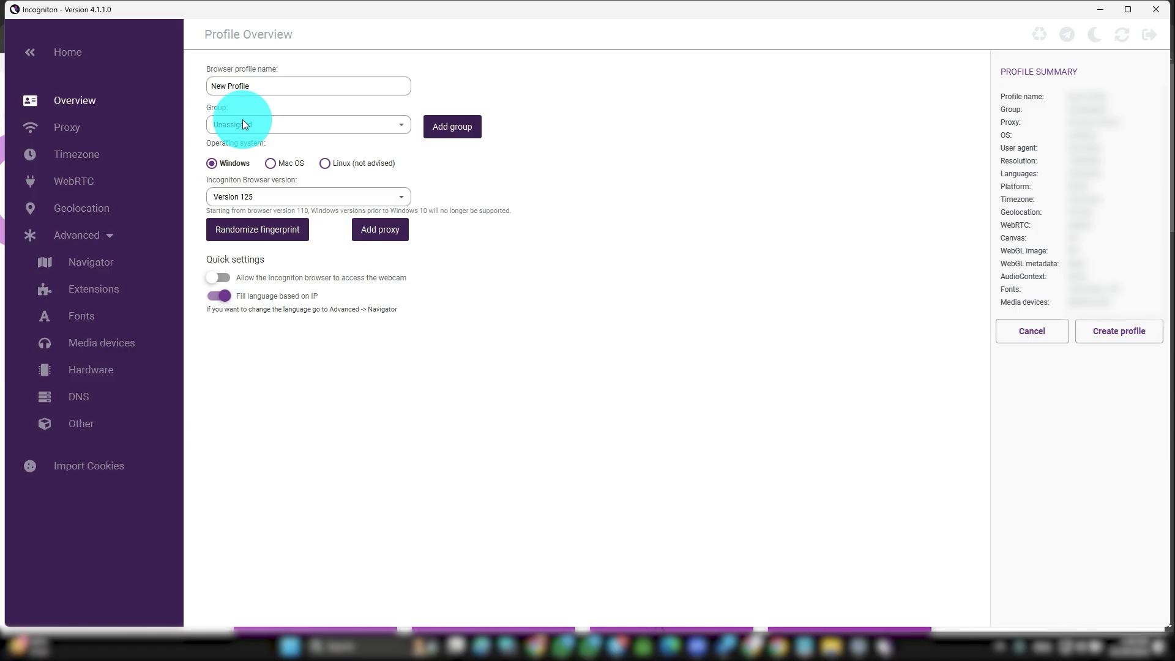
pyautogui.click(270, 84)
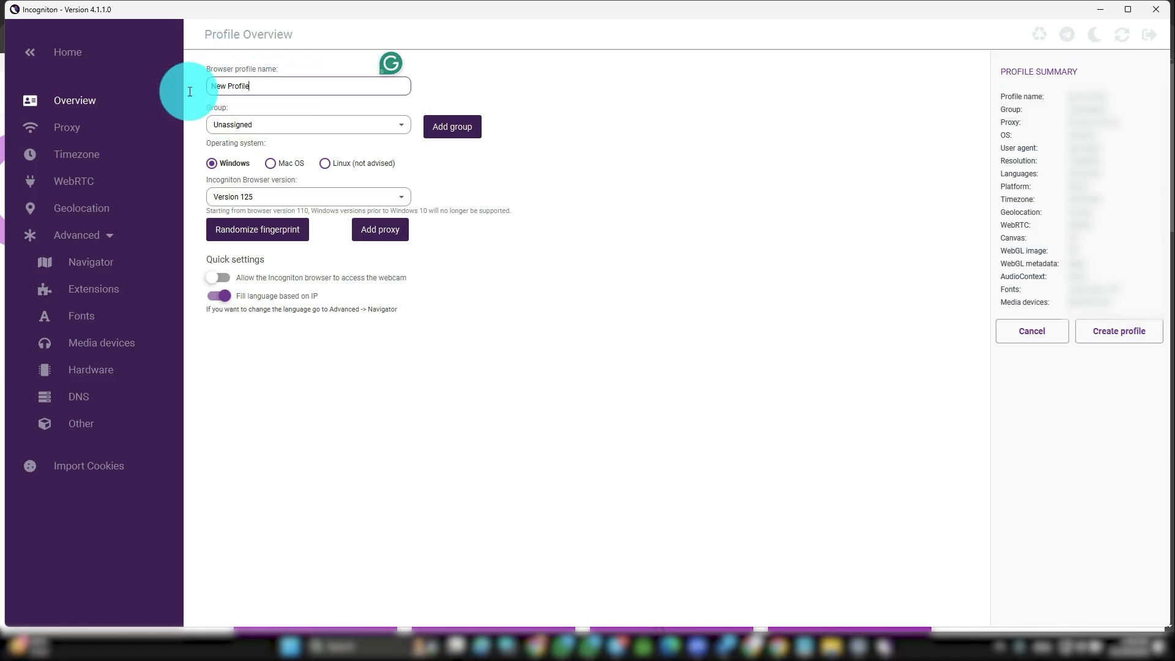
pyautogui.moveTo(268, 90); pyautogui.dragTo(186, 90)
pyautogui.hotkey('ctrl', 'v')
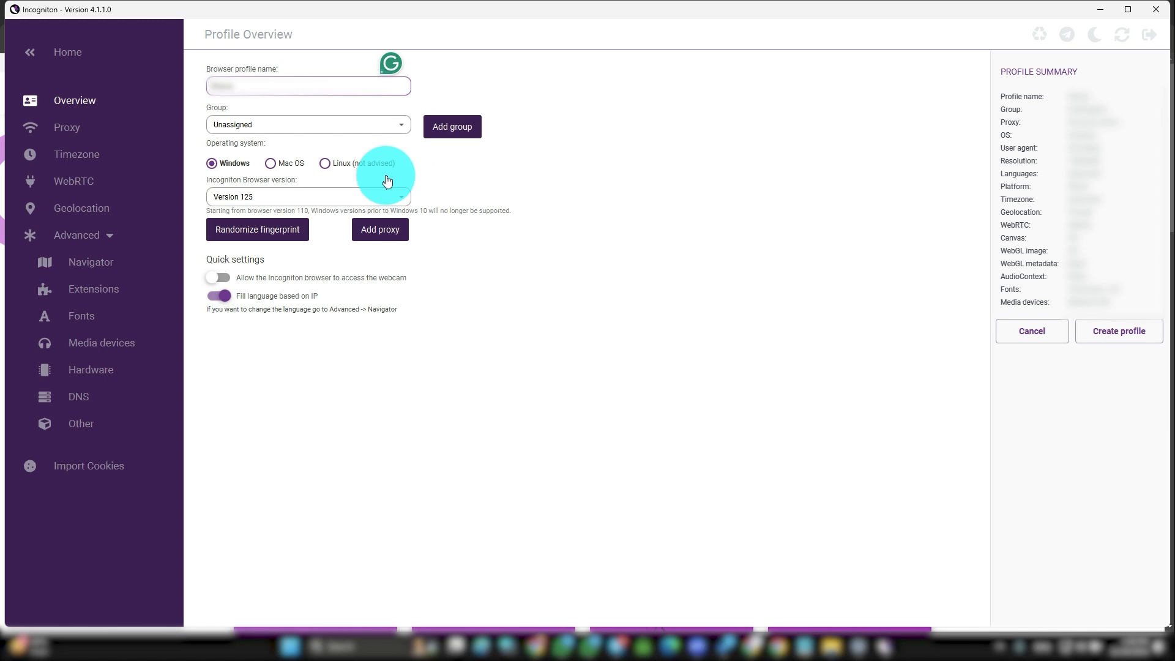
# Step: Keep browser Version 125, turn off Fill language based on IP, and open the proxy settings
pyautogui.click(352, 197)
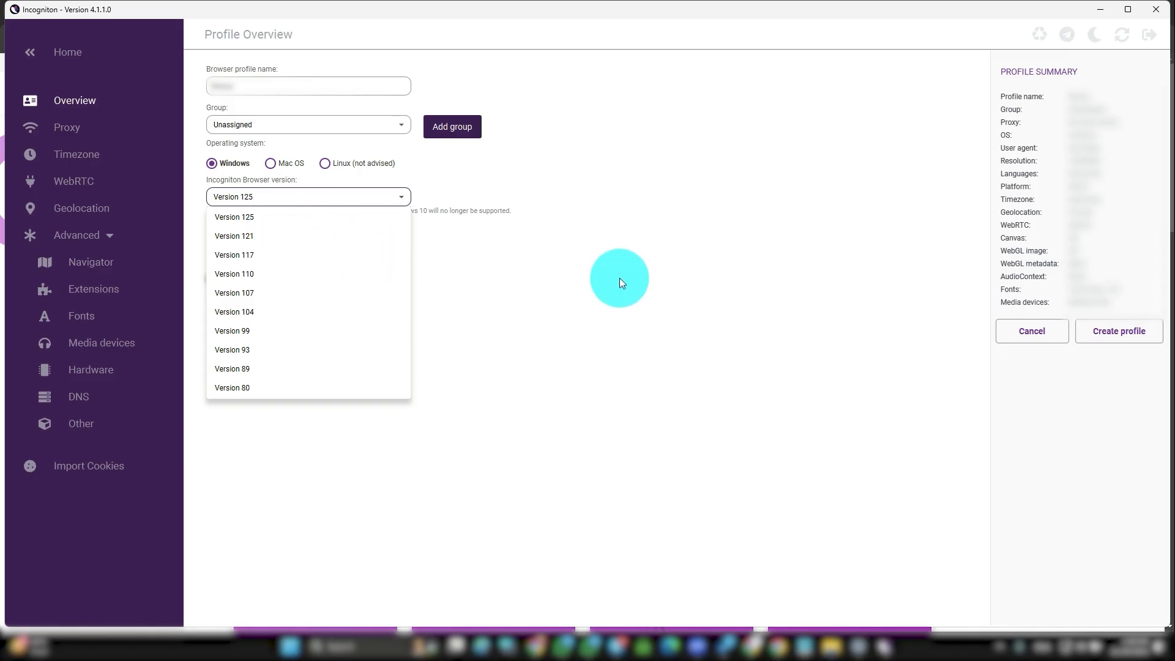
pyautogui.click(609, 278)
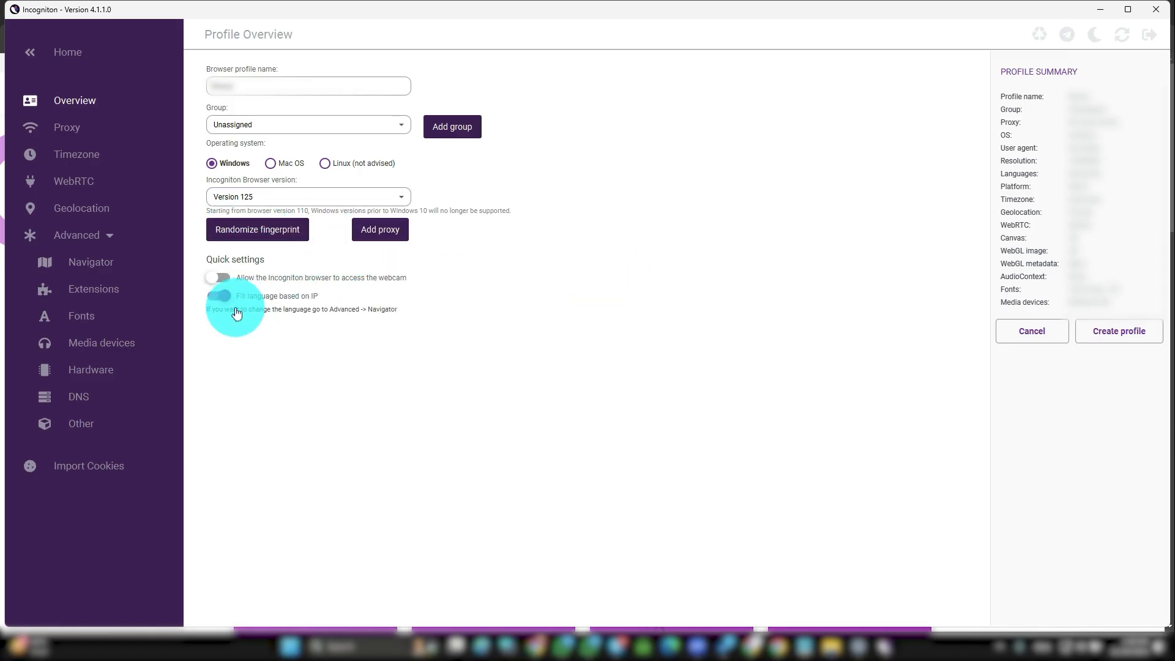
pyautogui.click(326, 296)
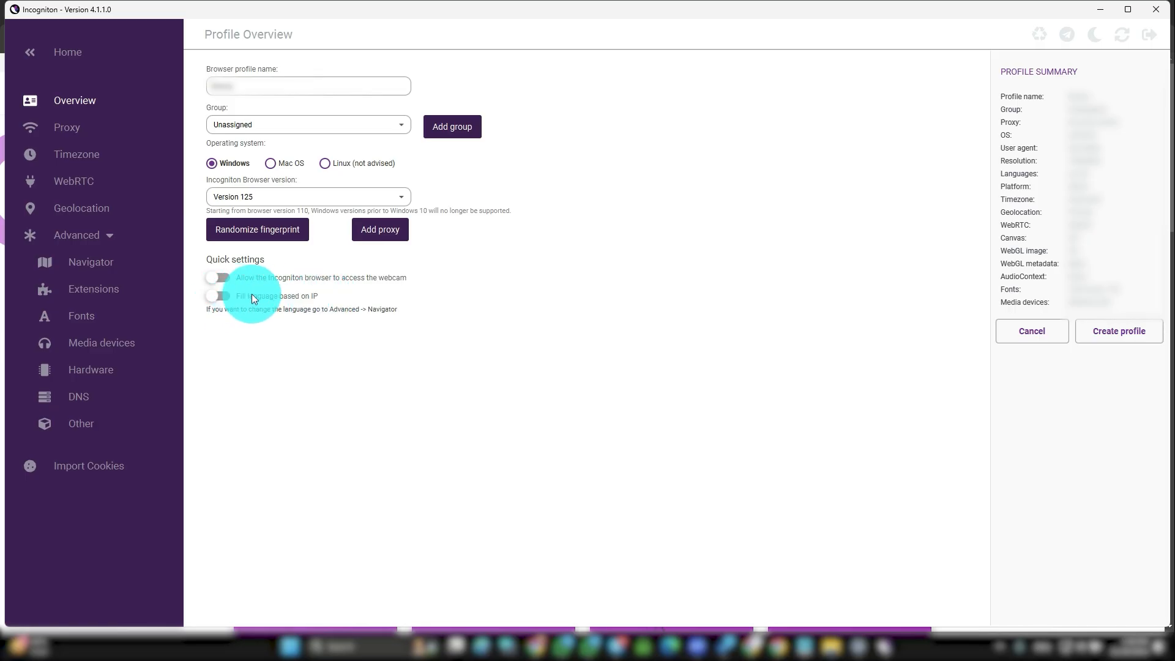
pyautogui.click(388, 235)
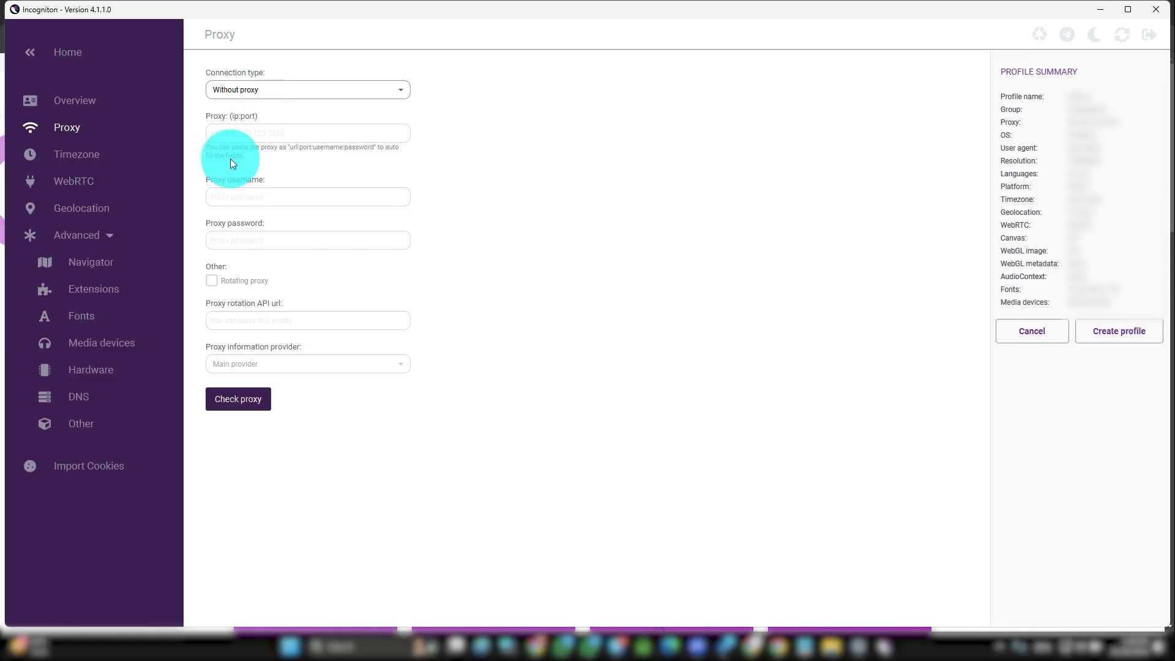
# Step: Set the connection type to Socks 5 proxy, then bring up the Proxyoo ISP Proxies page in the browser
pyautogui.click(258, 92)
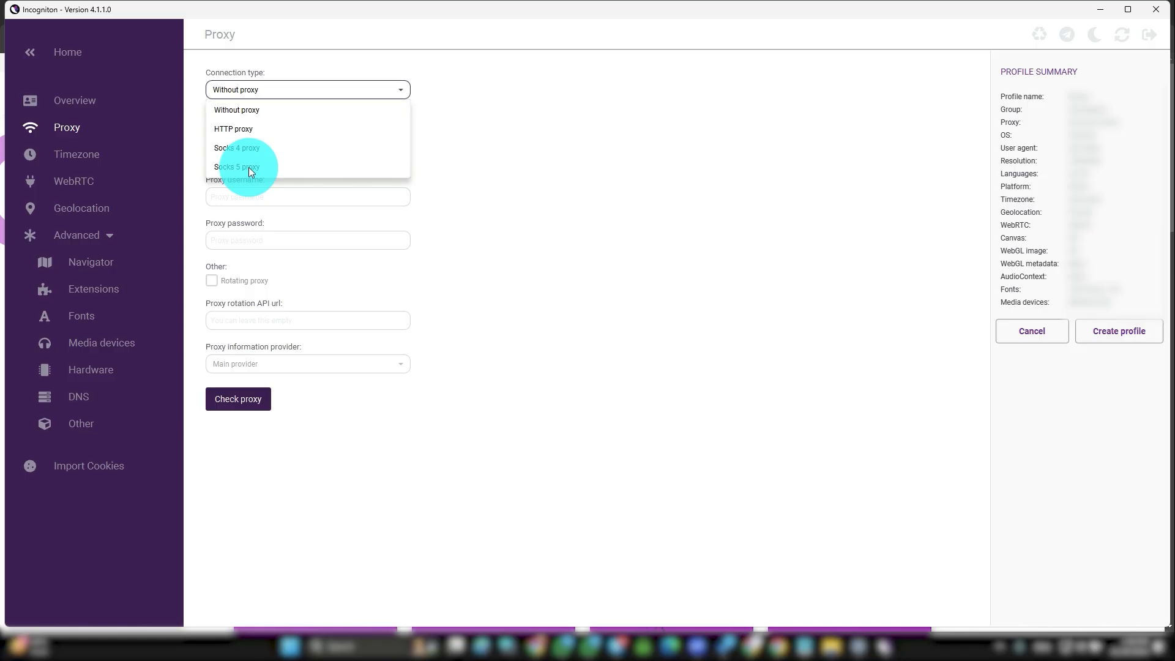
pyautogui.click(252, 168)
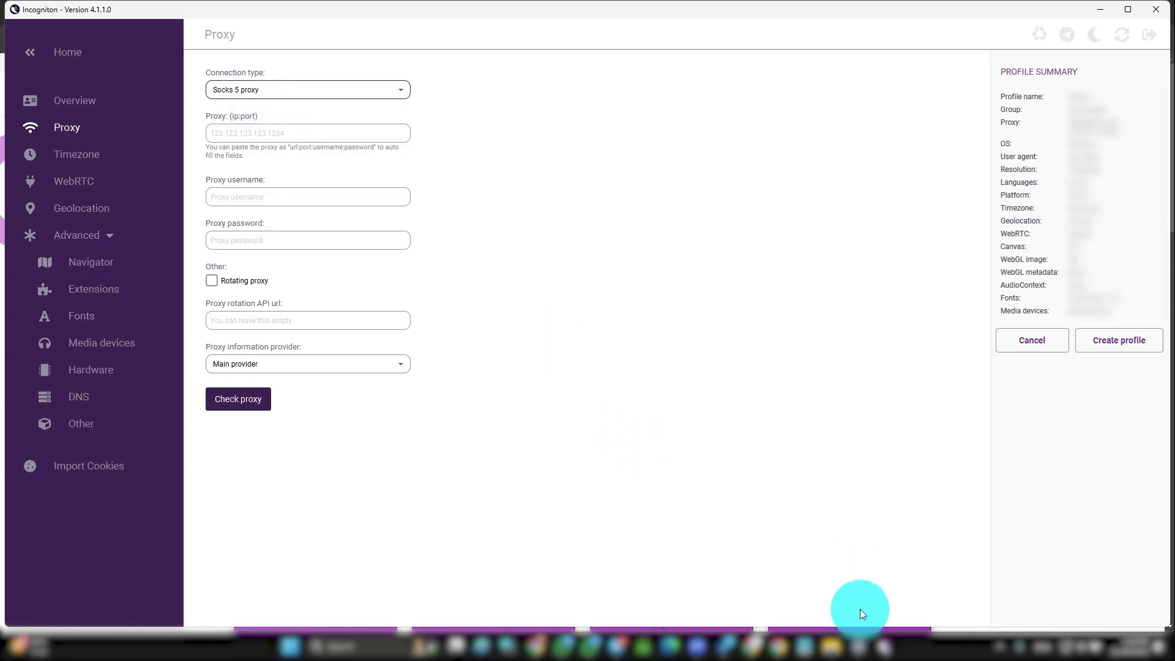
pyautogui.moveTo(753, 643)
pyautogui.click(748, 619)
pyautogui.click(489, 11)
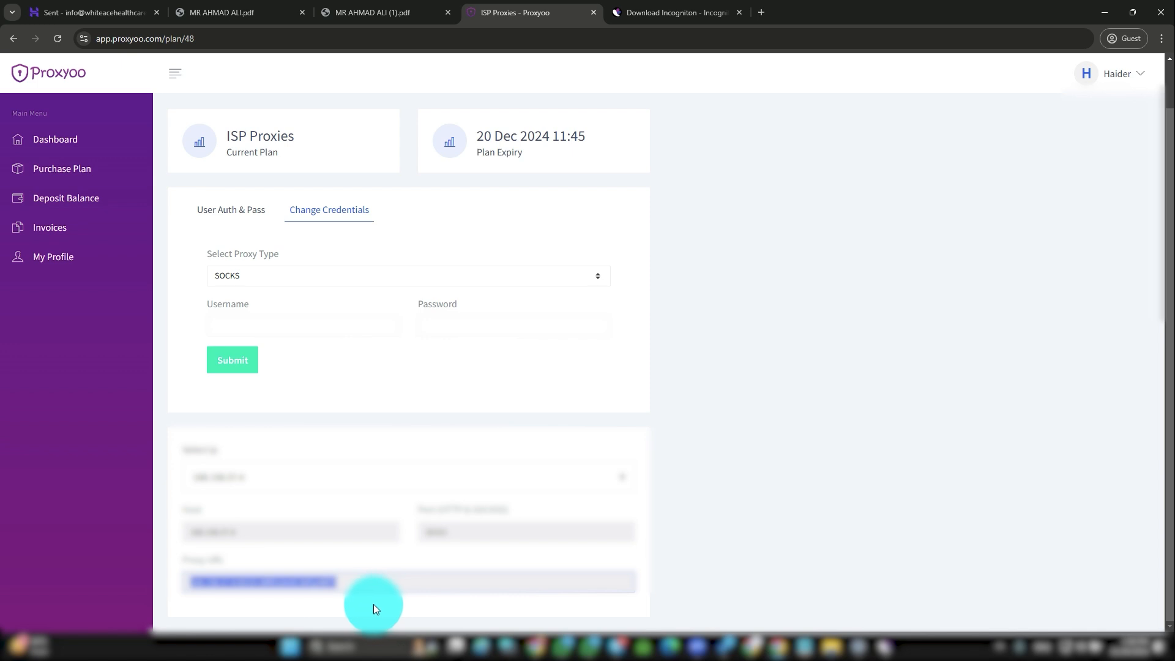
# Step: Select the full Proxyoo proxy URL and switch back to Incogniton's proxy settings
pyautogui.moveTo(175, 559); pyautogui.dragTo(239, 557)
pyautogui.tripleClick(239, 581)
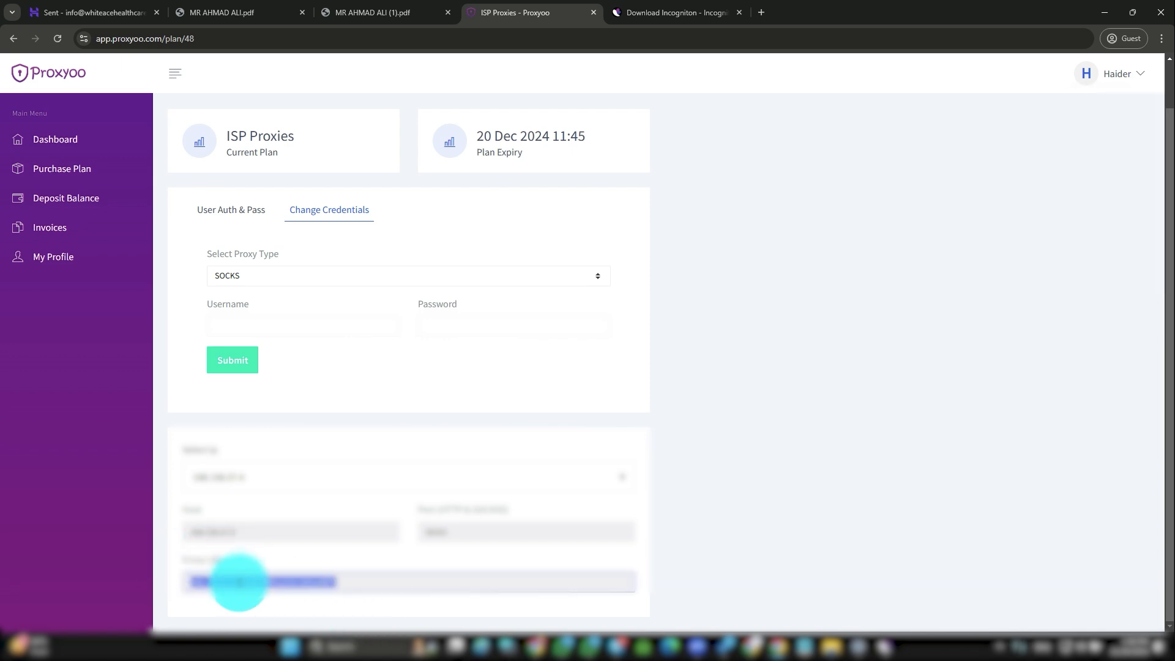
pyautogui.click(887, 644)
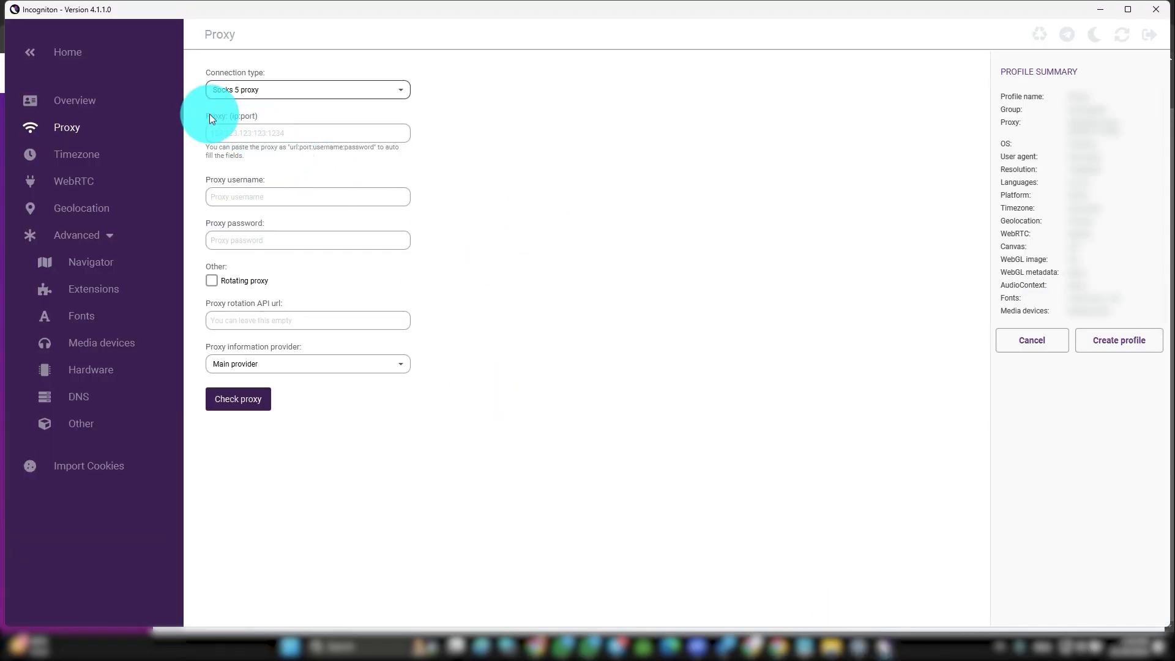
# Step: Paste the copied Proxyoo proxy details into the proxy fields and run a proxy check
pyautogui.click(257, 136)
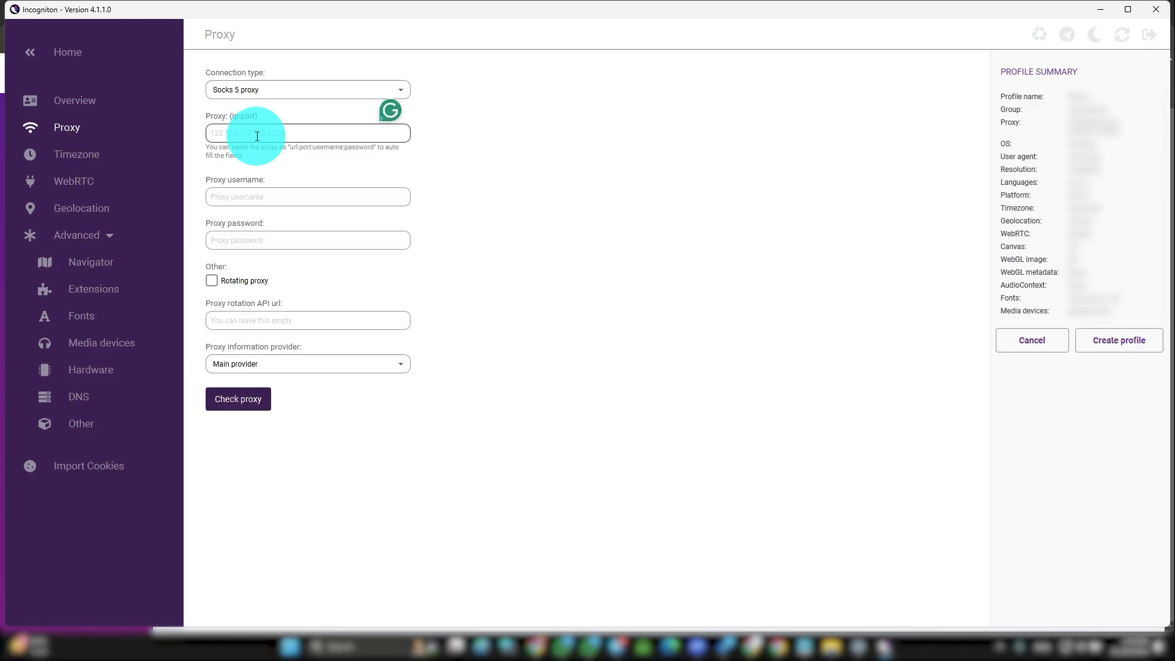
pyautogui.rightClick(257, 135)
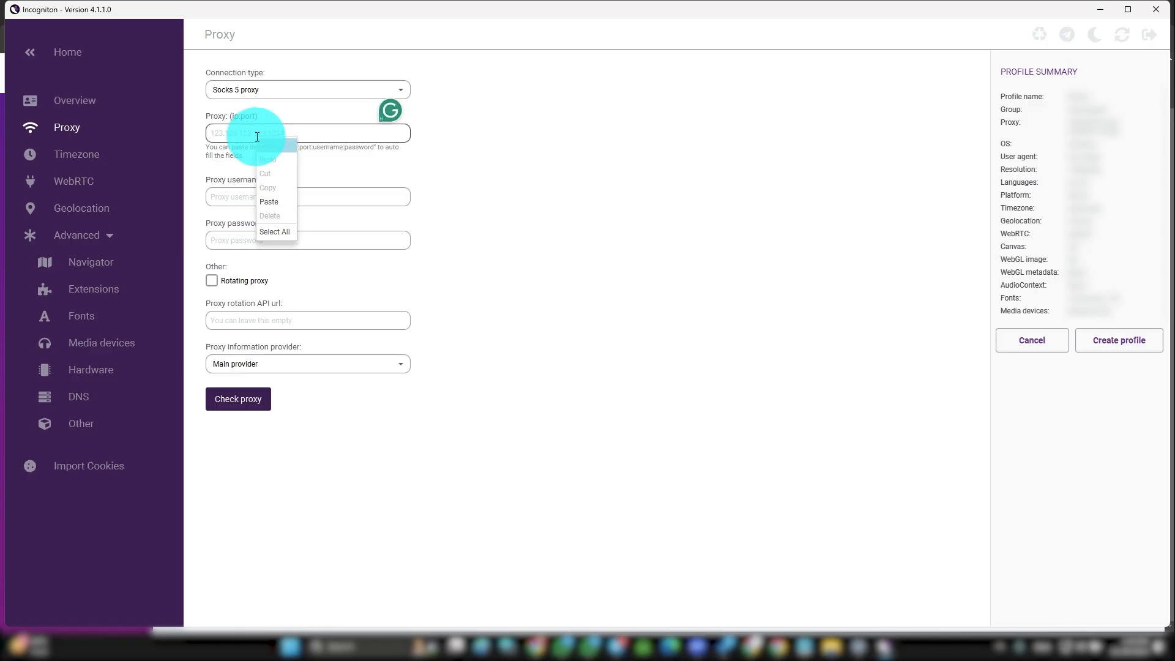
pyautogui.click(277, 199)
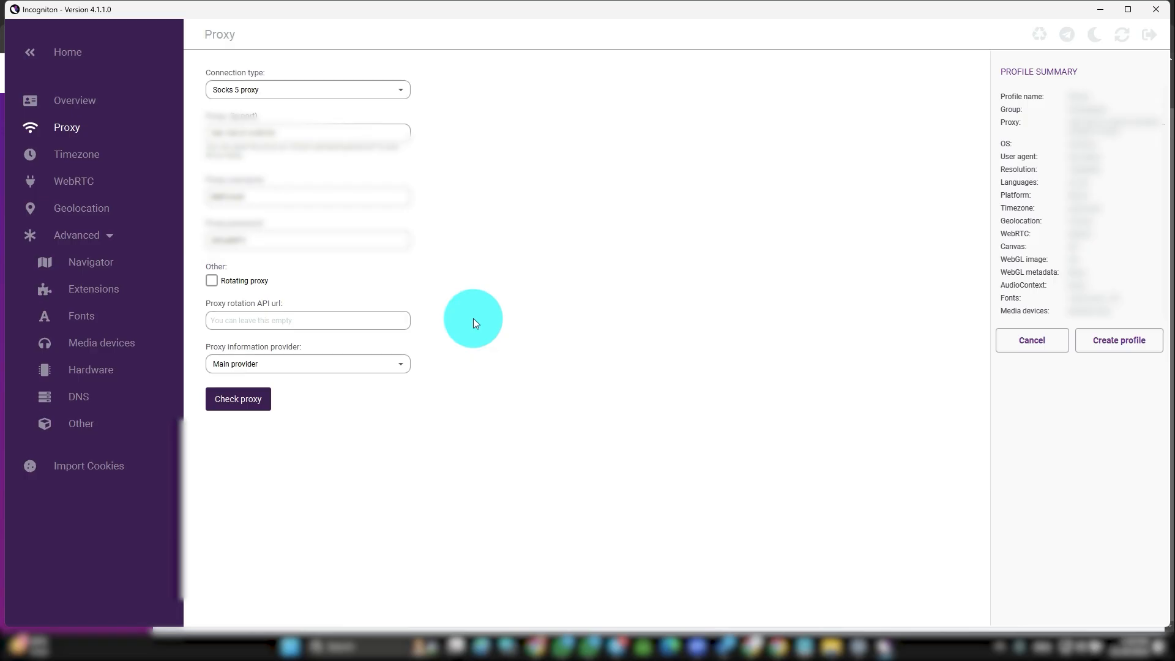
pyautogui.click(240, 398)
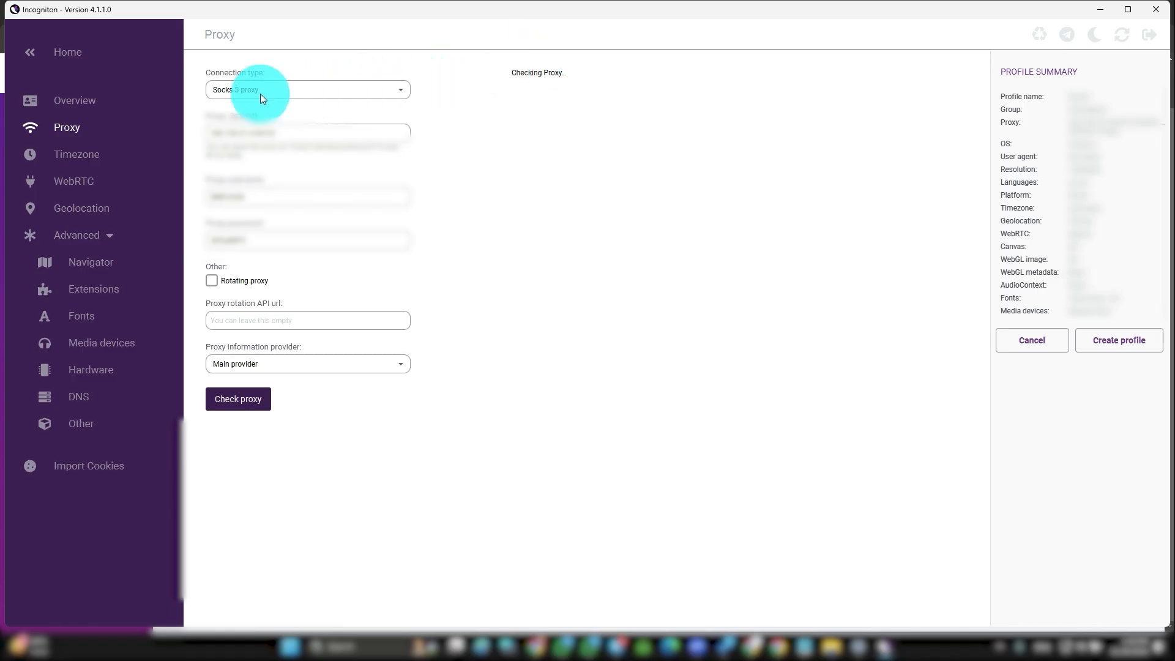
# Step: Change the connection type to HTTP proxy and recheck, getting Connected to proxy
pyautogui.click(284, 90)
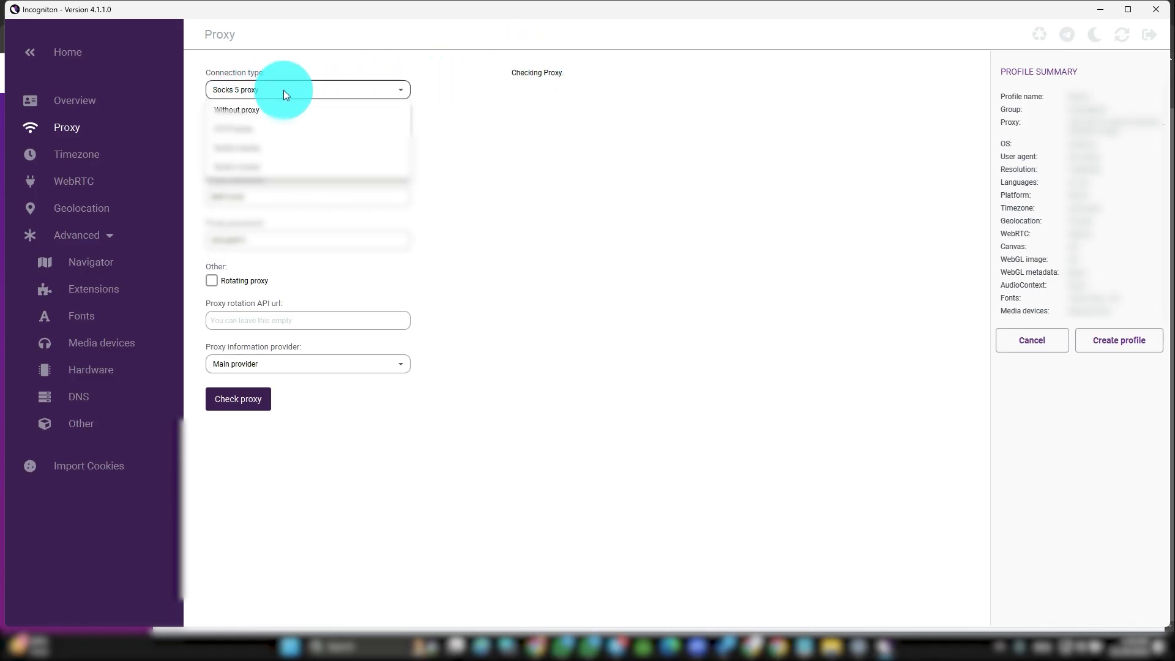
pyautogui.click(249, 131)
pyautogui.click(241, 398)
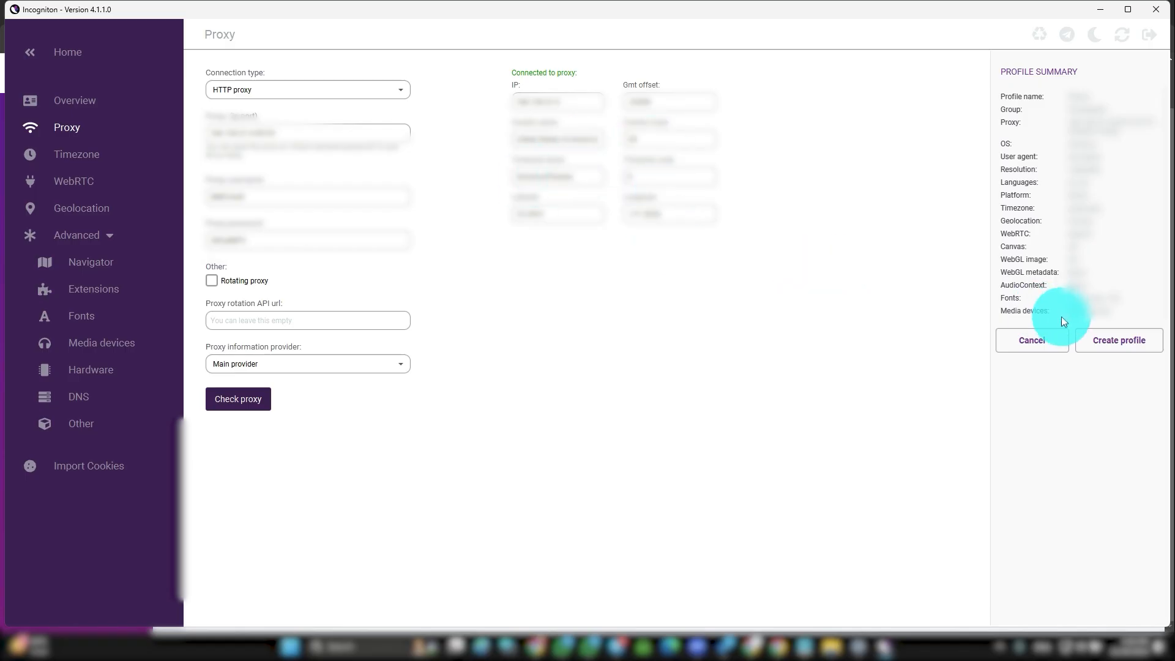
# Step: Create the new profile with the Proxyoo proxy settings and start its browser
pyautogui.click(1111, 347)
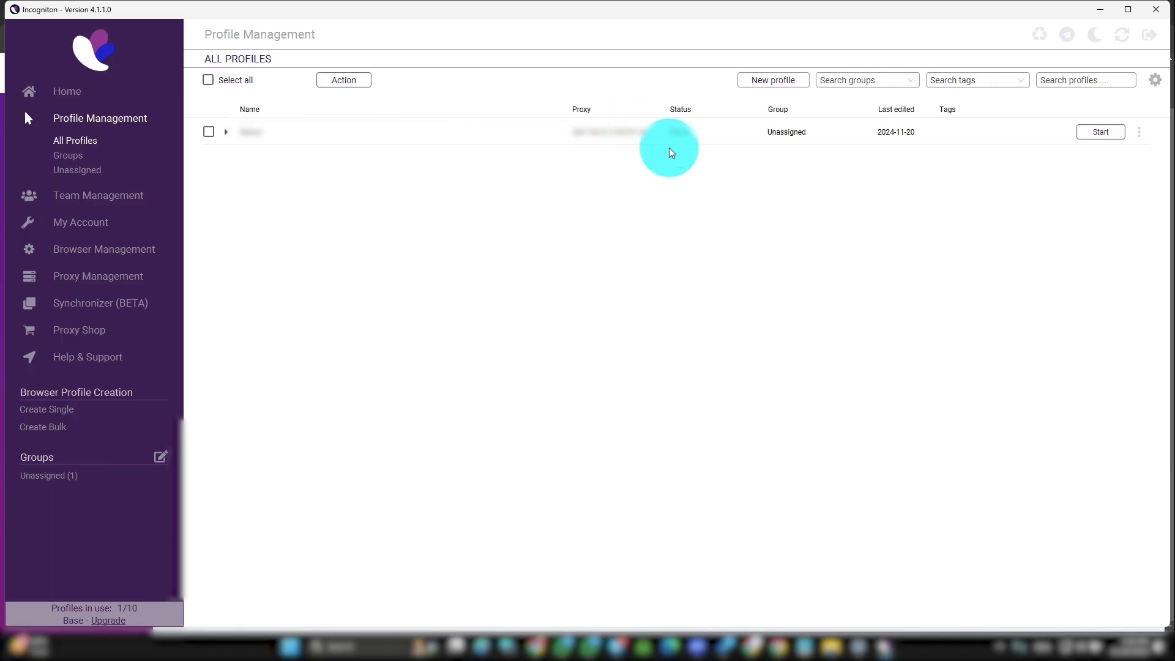
pyautogui.click(1100, 133)
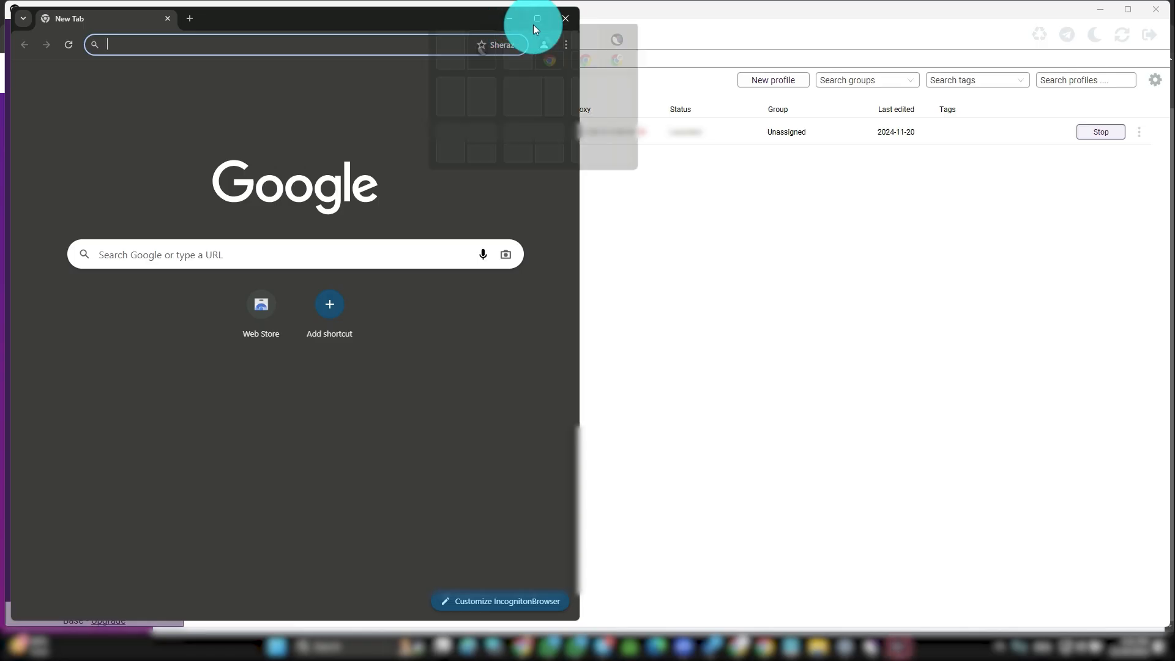
# Step: Maximize the profile's browser window and search 'whatismyip' on Google, ticking the reCAPTCHA
pyautogui.moveTo(362, 17); pyautogui.dragTo(521, 19)
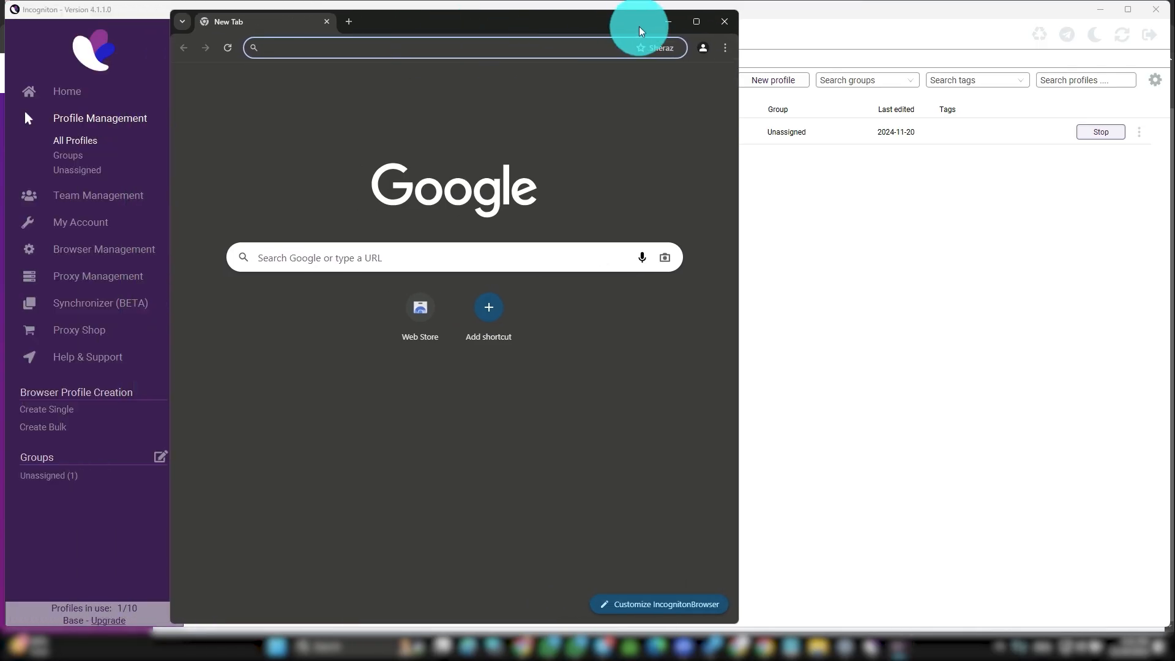
pyautogui.click(696, 21)
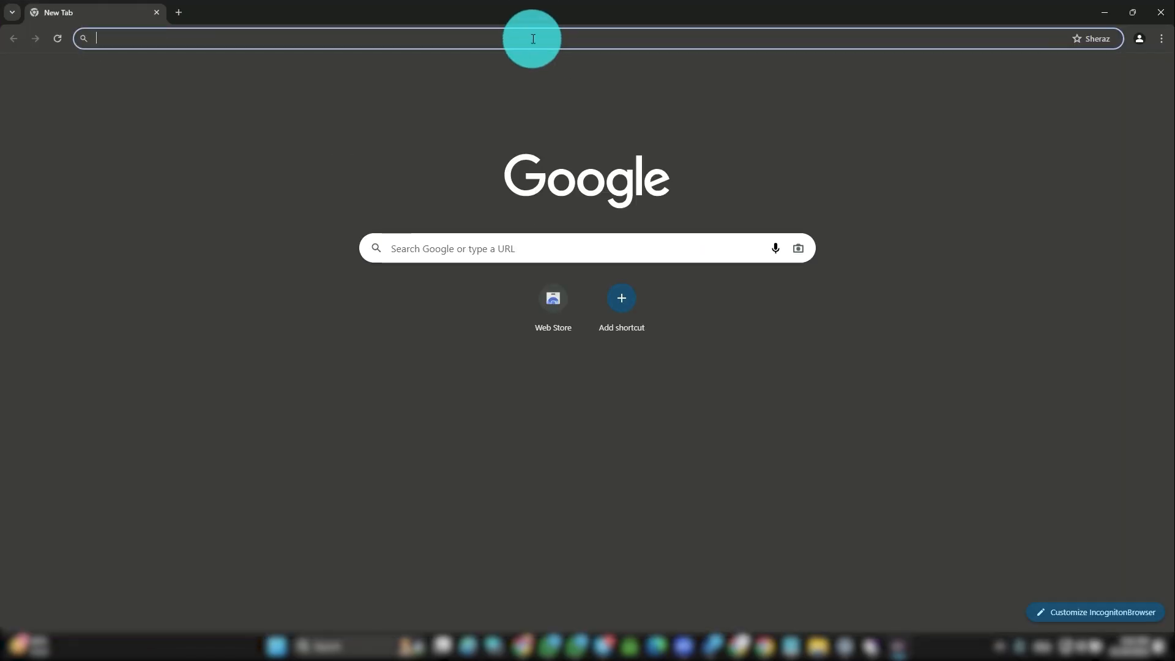
pyautogui.write('whatismyi')
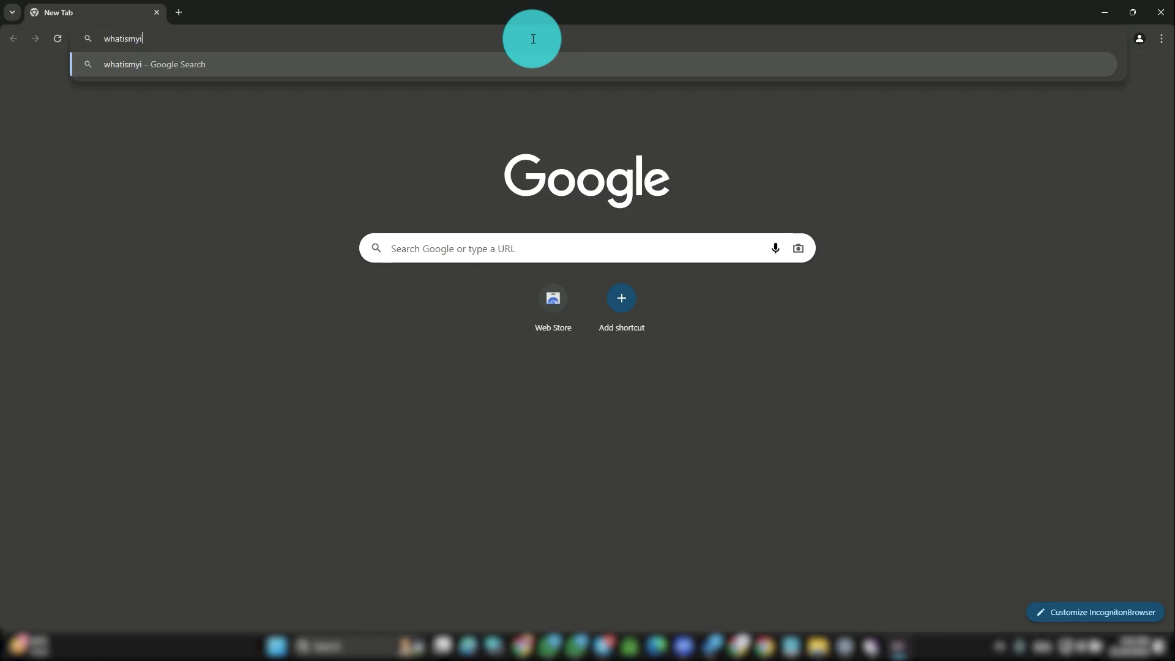
pyautogui.write('p')
pyautogui.press('Return')
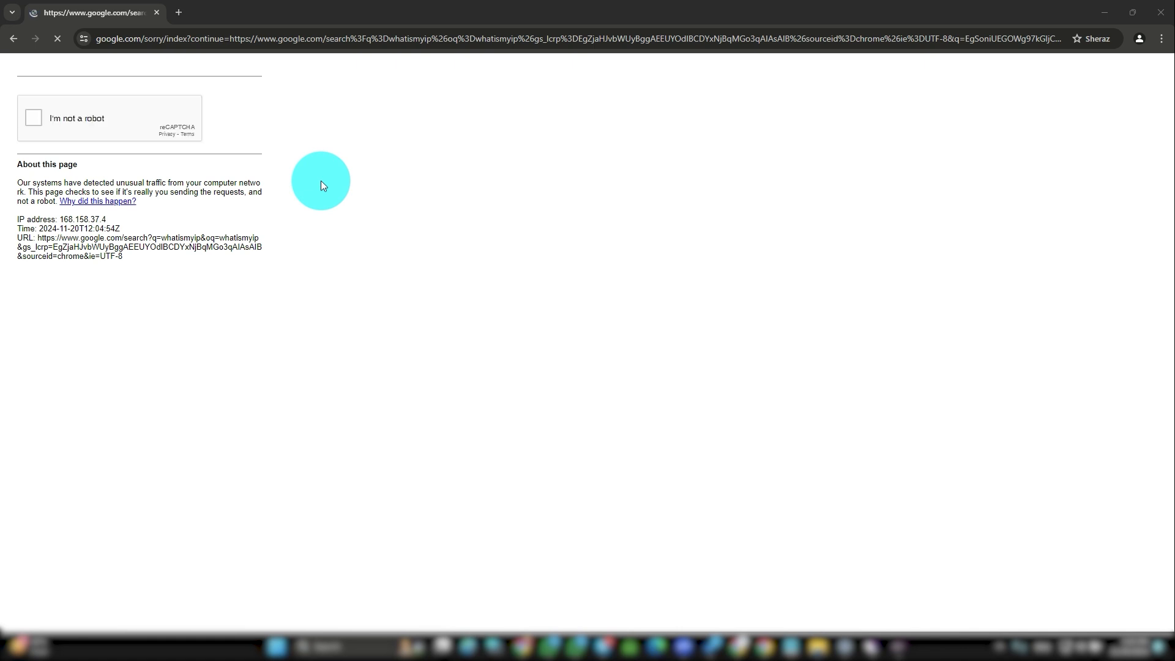
pyautogui.click(33, 119)
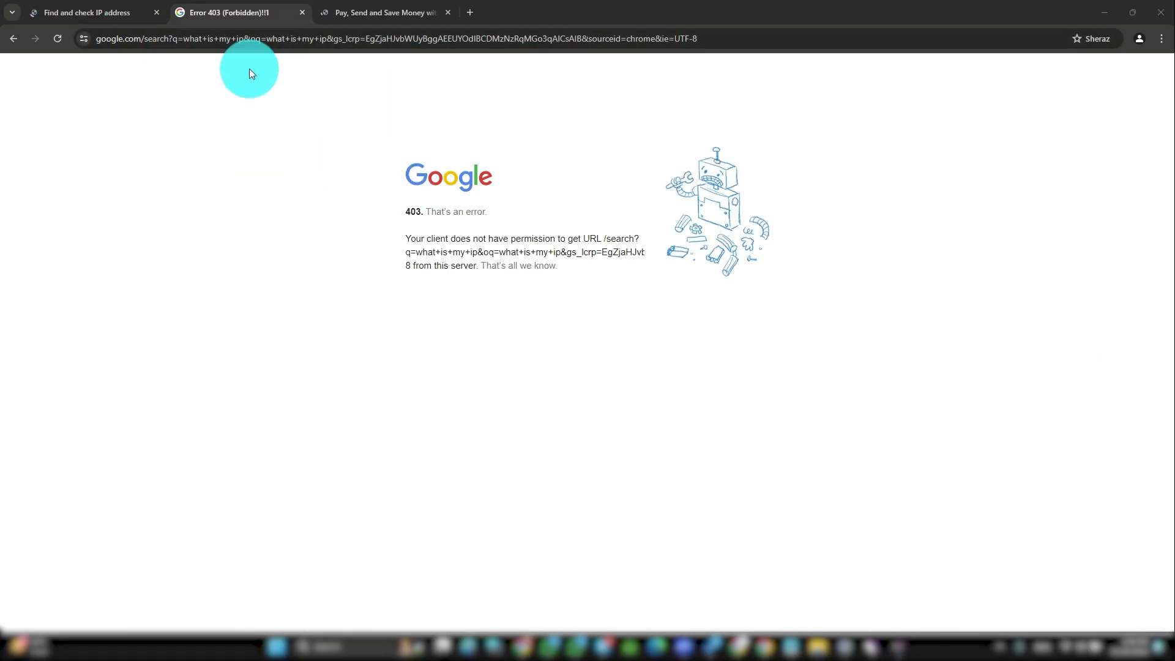
# Step: Highlight the Google 403 error text, then check whoer.net's Phoenix, United States IP result
pyautogui.moveTo(405, 238); pyautogui.dragTo(580, 241)
pyautogui.moveTo(642, 258); pyautogui.dragTo(637, 258)
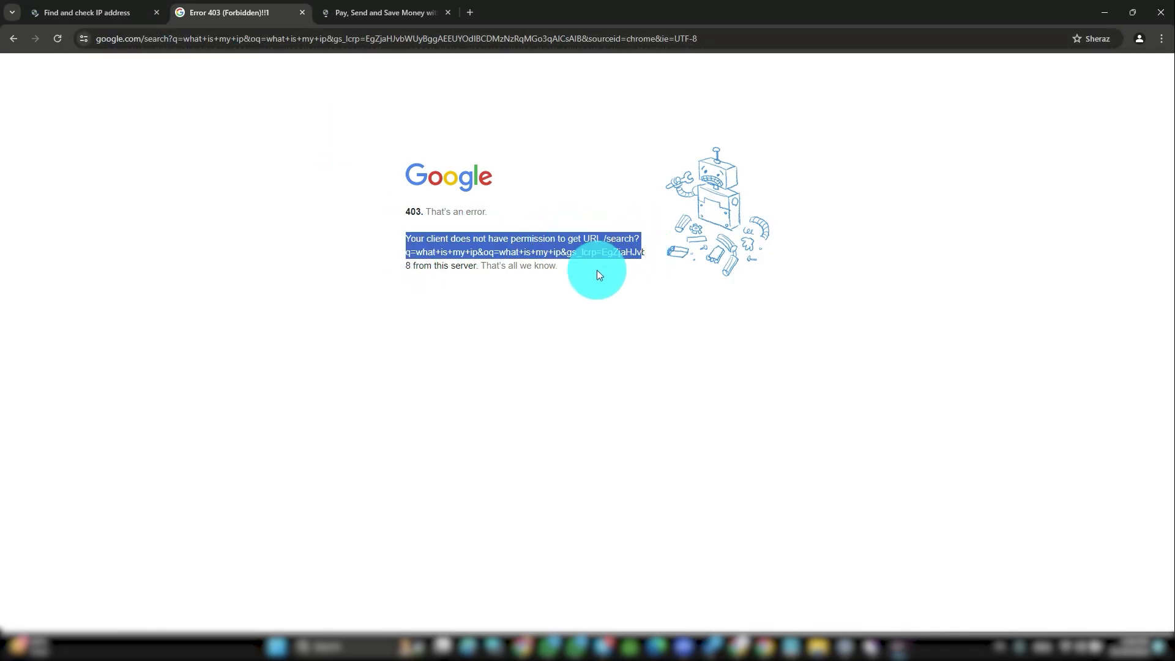
pyautogui.click(588, 286)
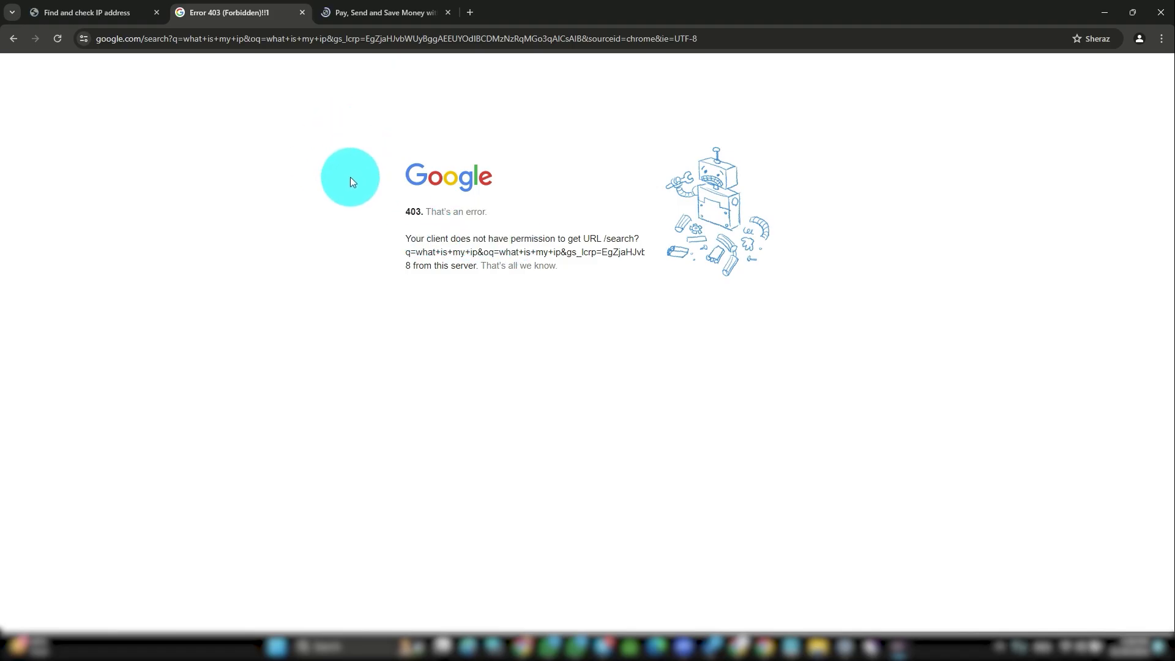
pyautogui.click(91, 9)
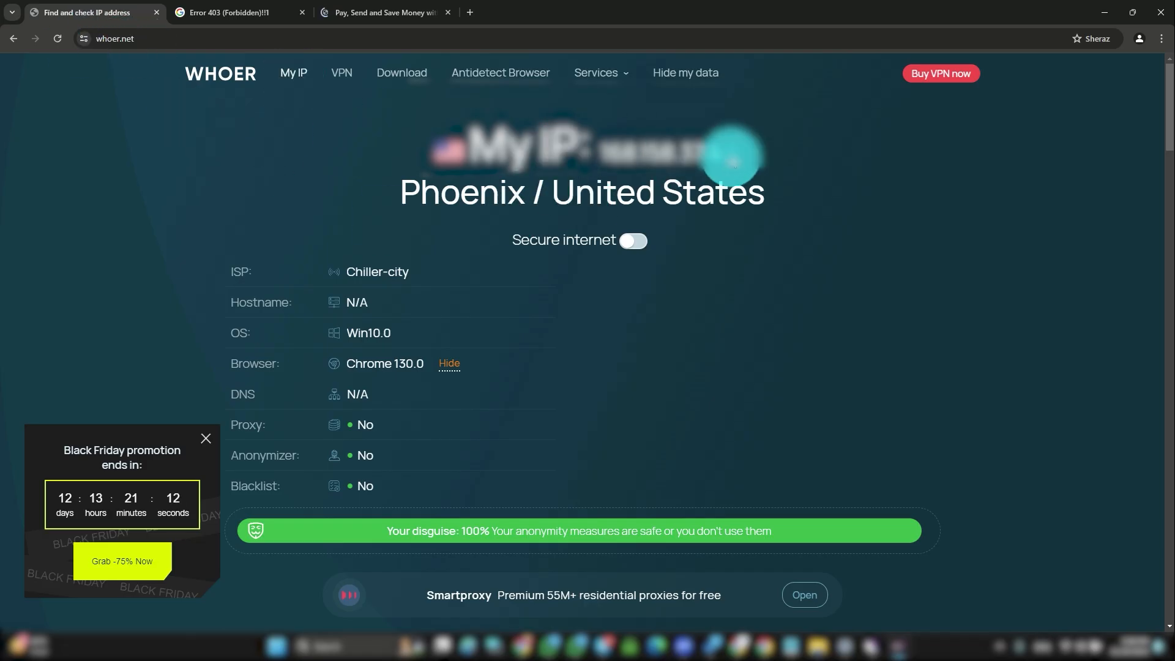
pyautogui.scroll(-2, 364, 236)
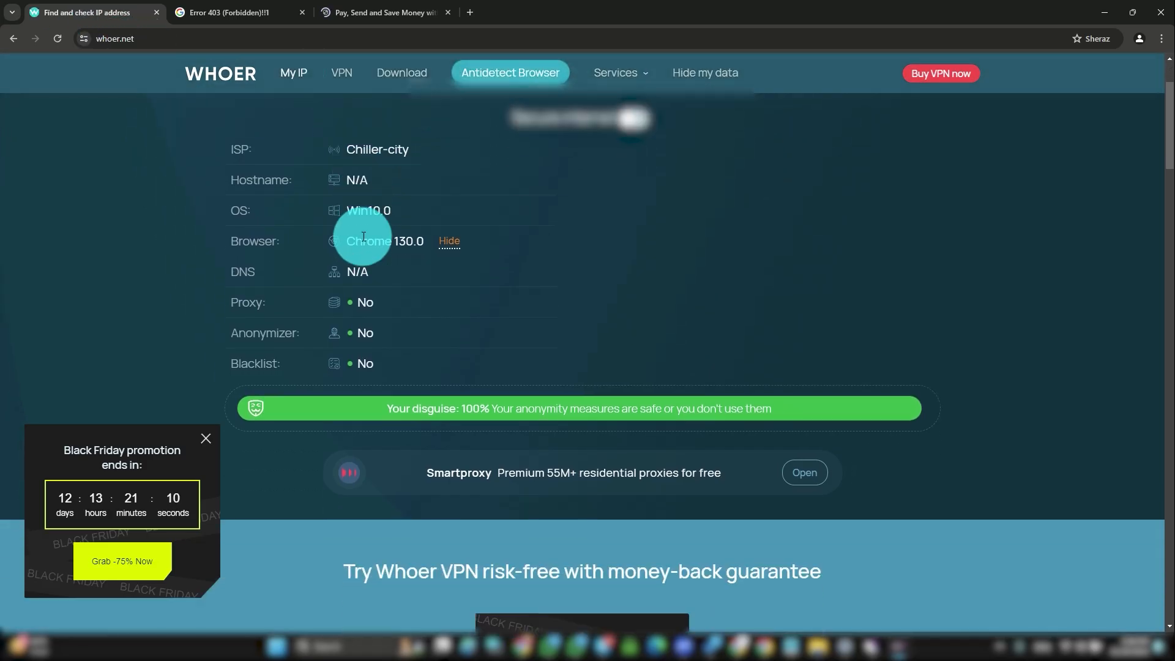
pyautogui.scroll(2, 379, 220)
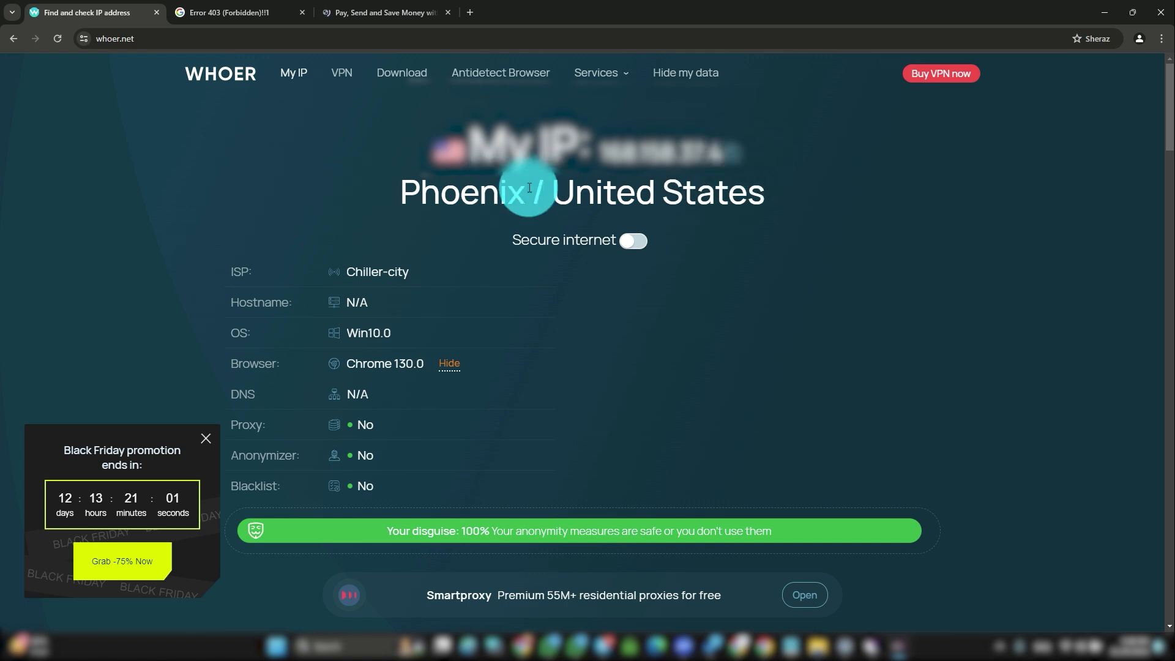
pyautogui.click(245, 15)
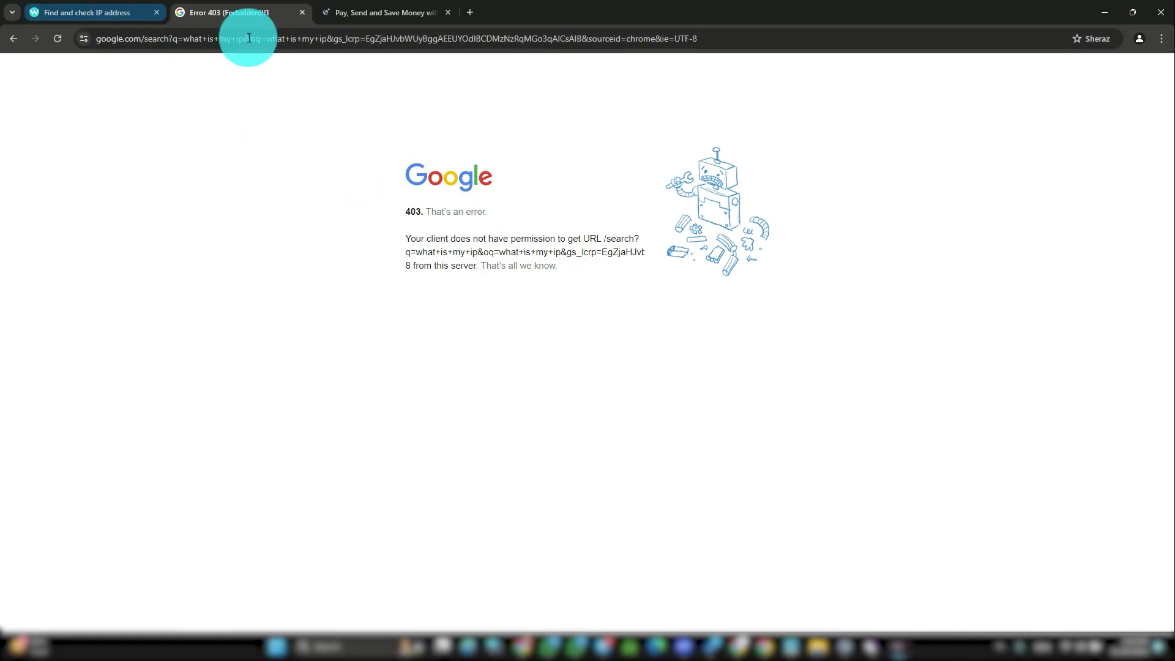
pyautogui.click(380, 9)
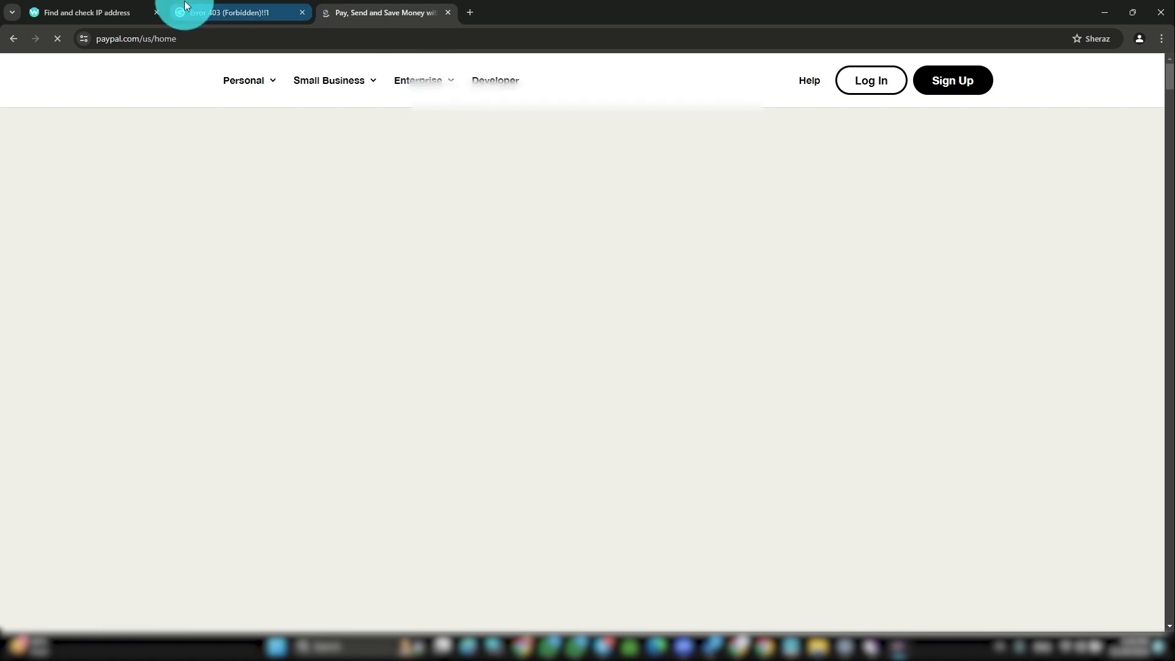
pyautogui.click(105, 13)
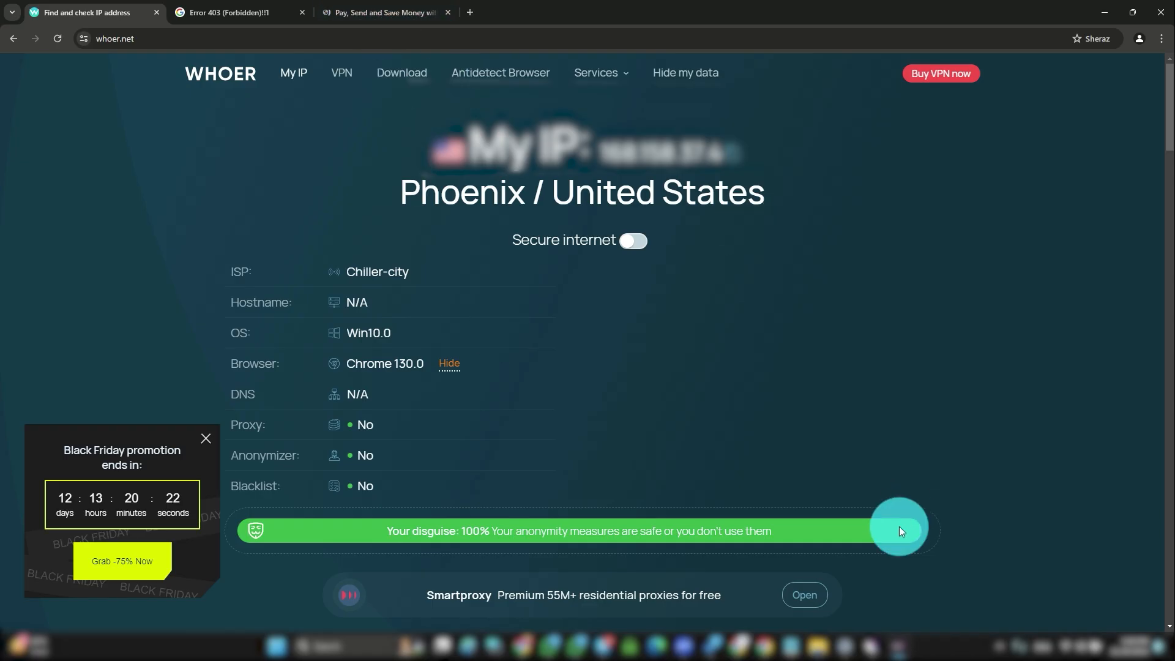
pyautogui.click(870, 646)
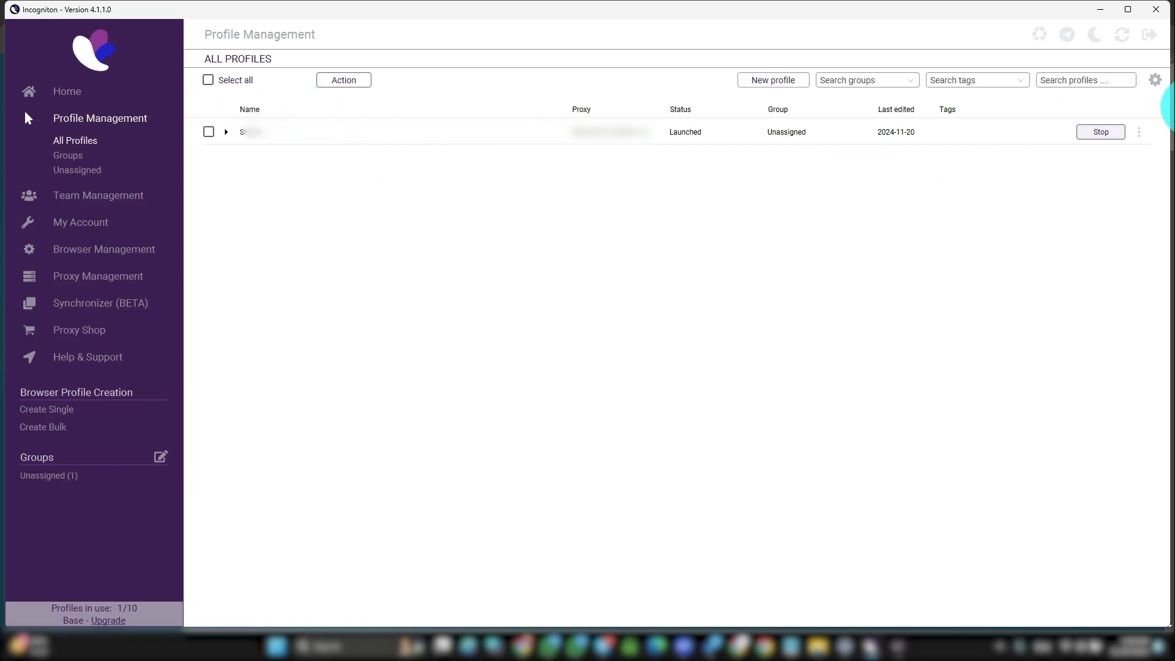
# Step: Stop the running profile, edit it from its three-dot menu, and save with Update profile
pyautogui.click(1101, 134)
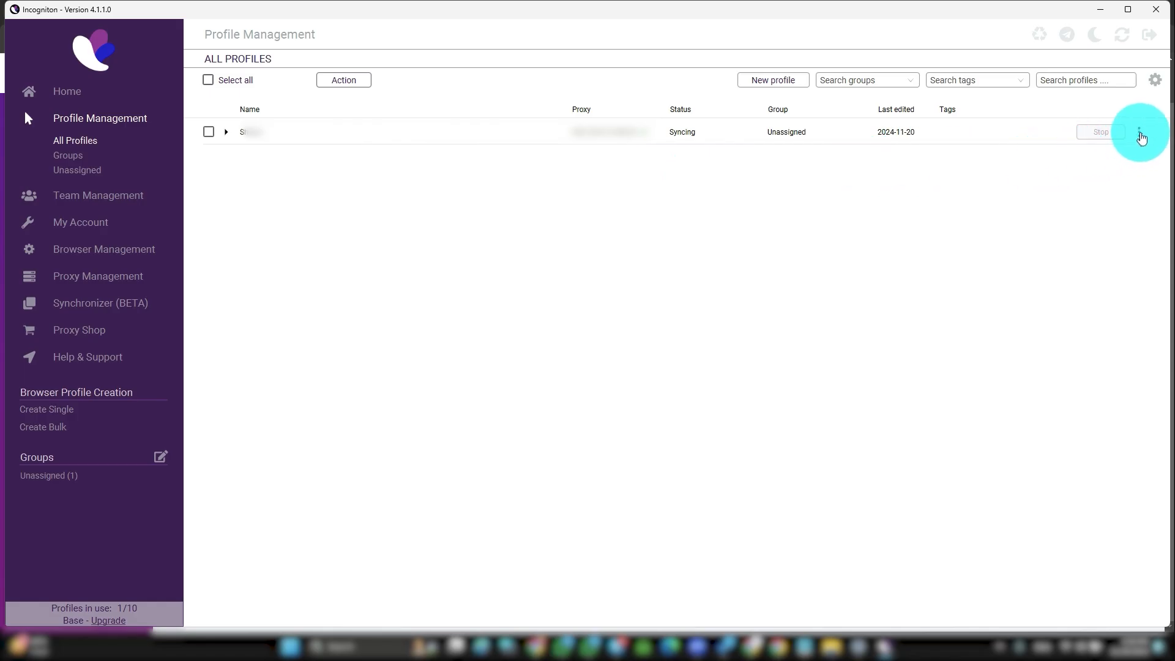
pyautogui.click(1139, 134)
pyautogui.click(1044, 137)
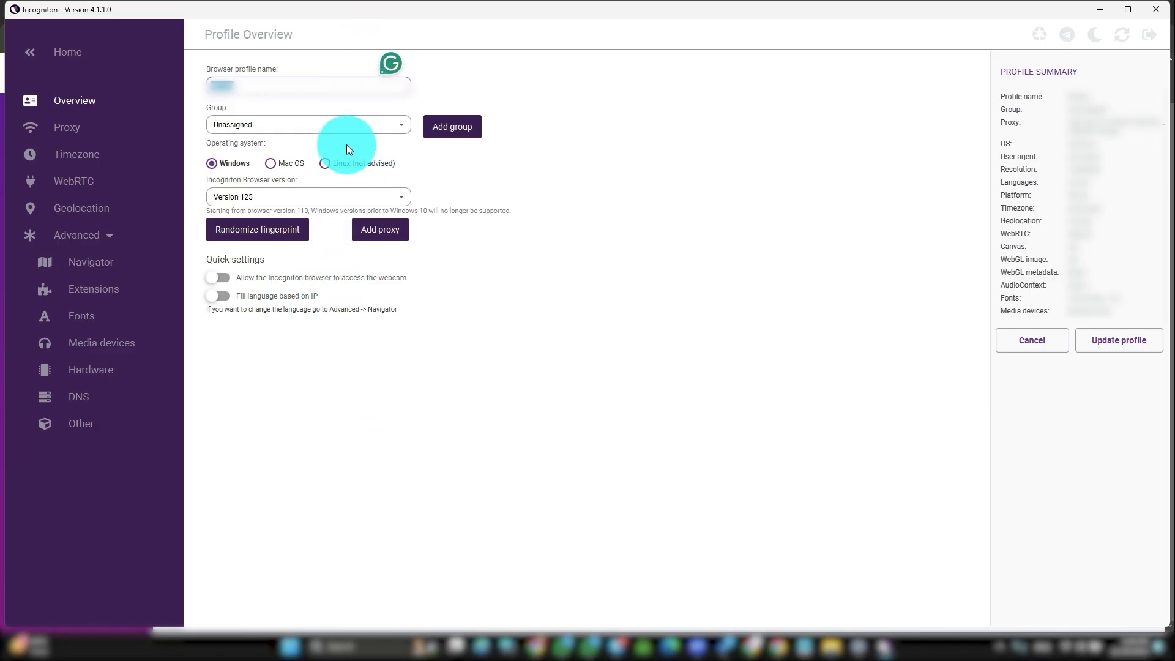
pyautogui.click(1131, 341)
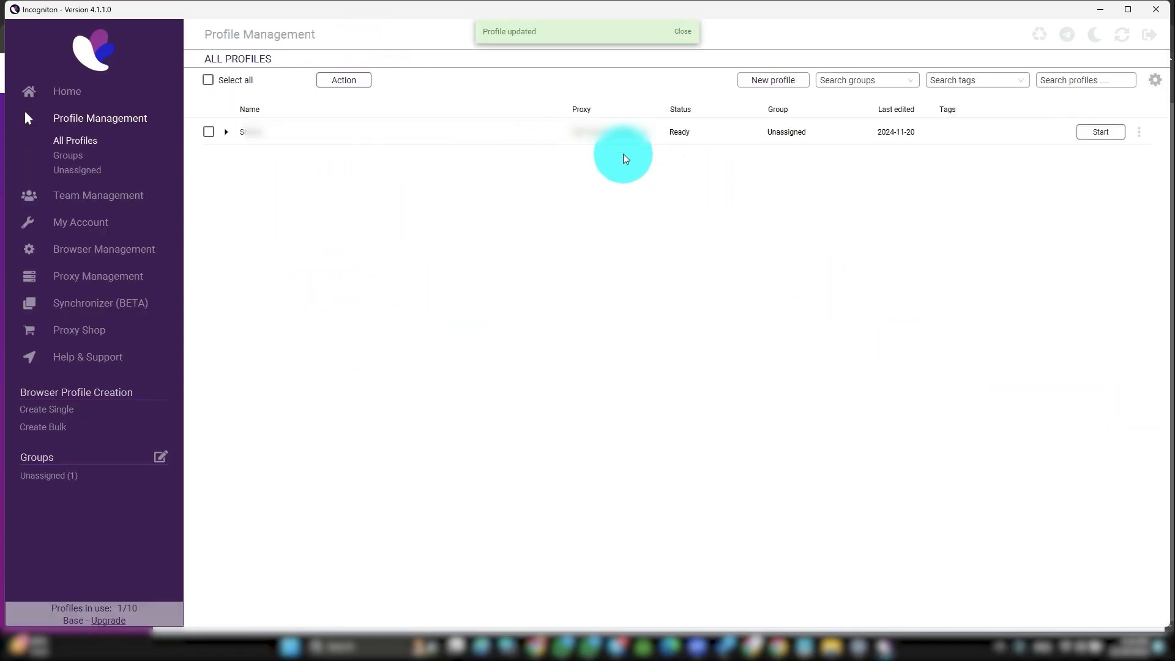